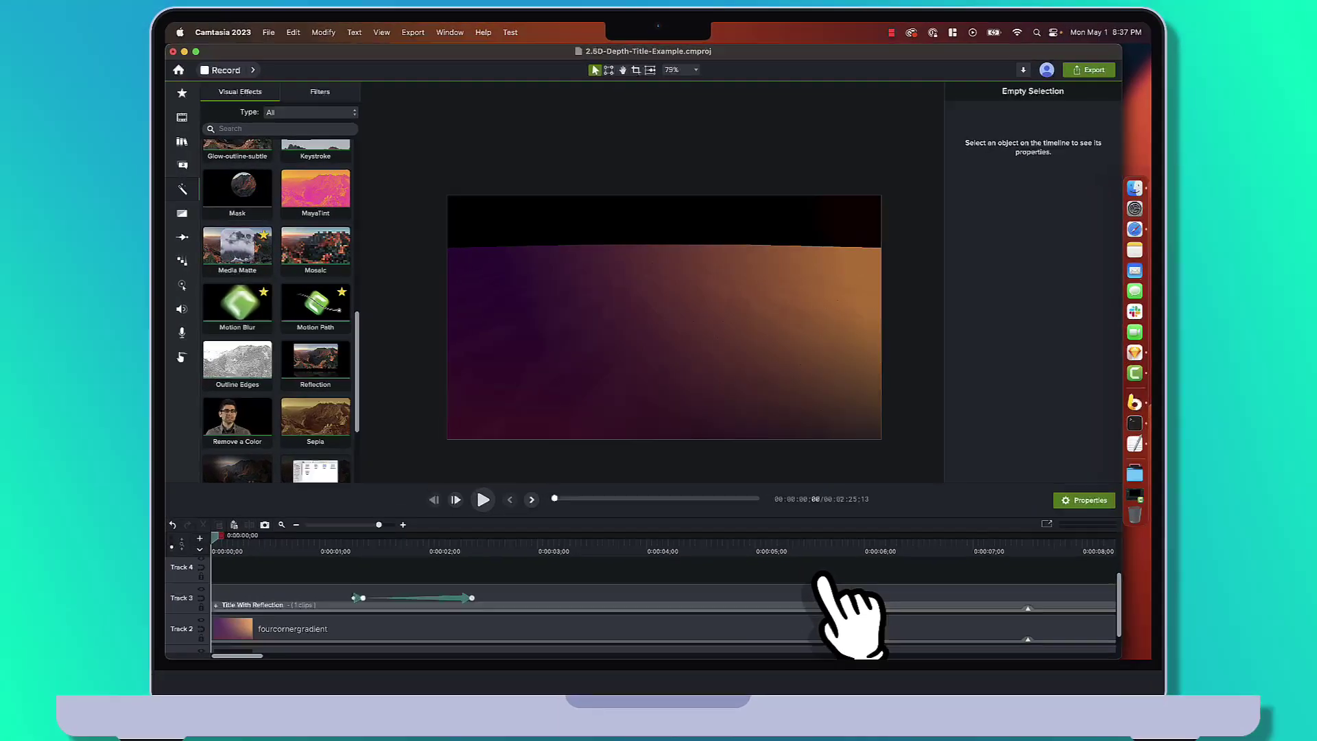
Step: Preview the finished example, then browse the Library's Dynamic Backgrounds folder
{"action": "key", "text": "space"}
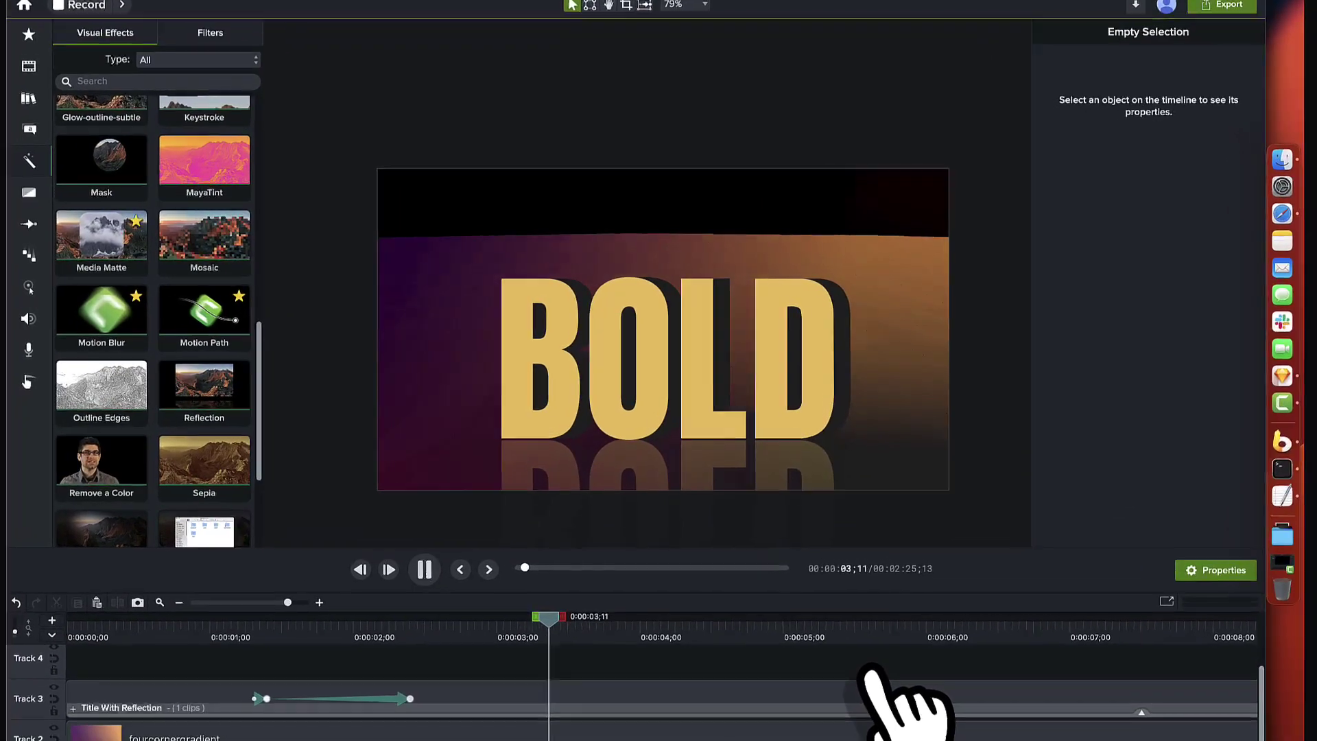
{"action": "key", "text": "space"}
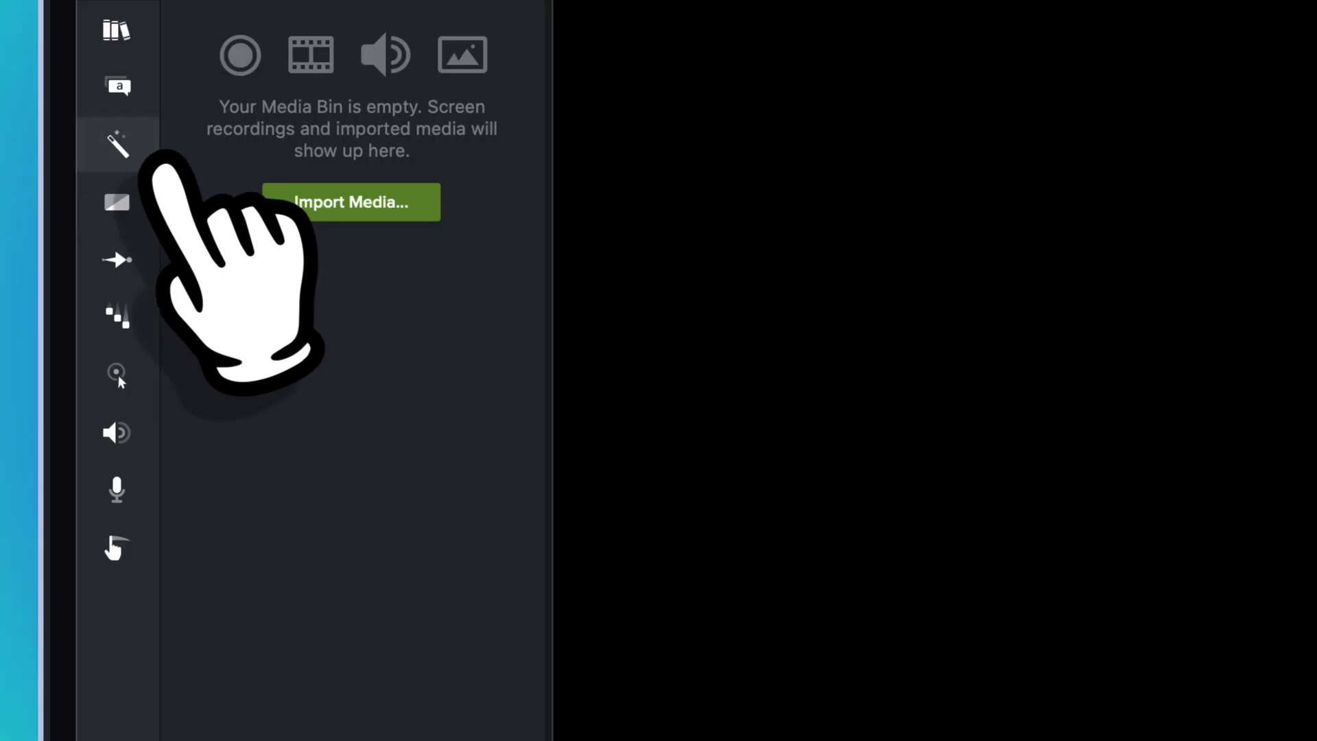
{"action": "left_click", "coordinate": [127, 37]}
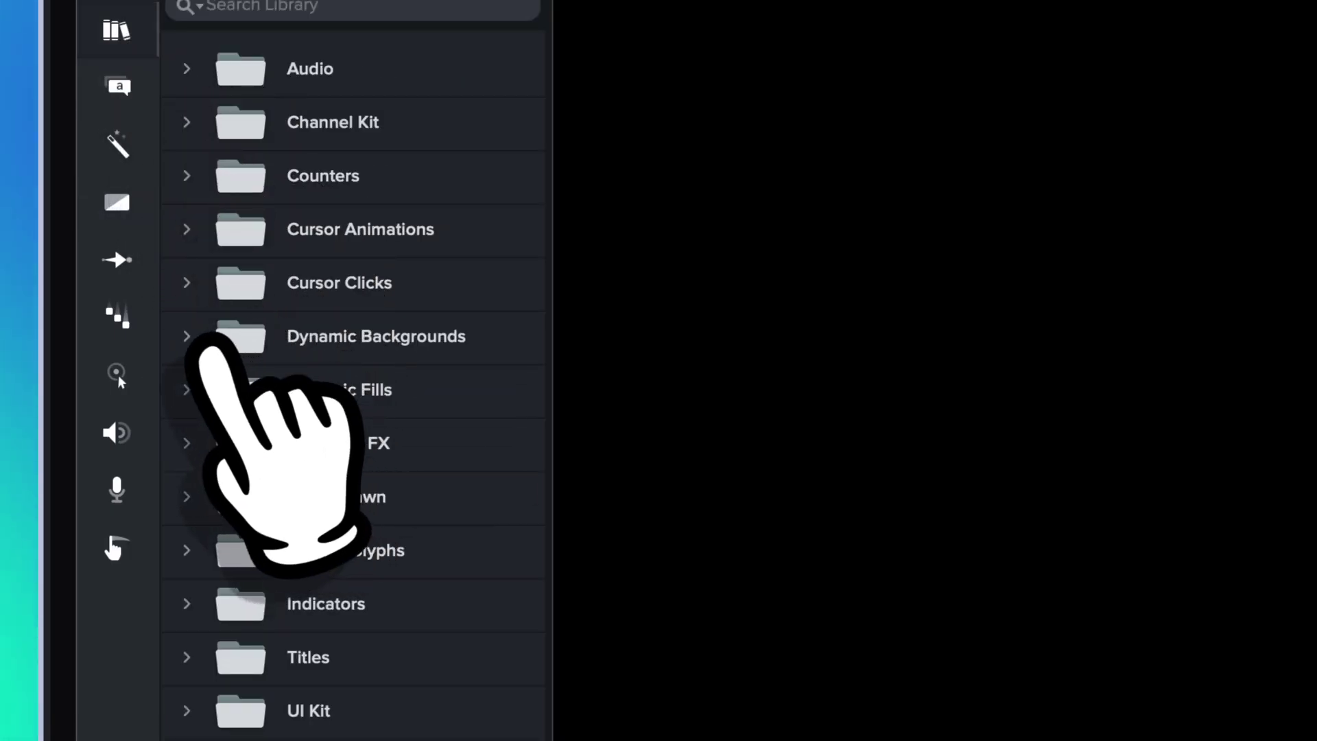
{"action": "left_click", "coordinate": [205, 339]}
{"action": "scroll", "coordinate": [315, 471], "scroll_direction": "down", "scroll_amount": 8}
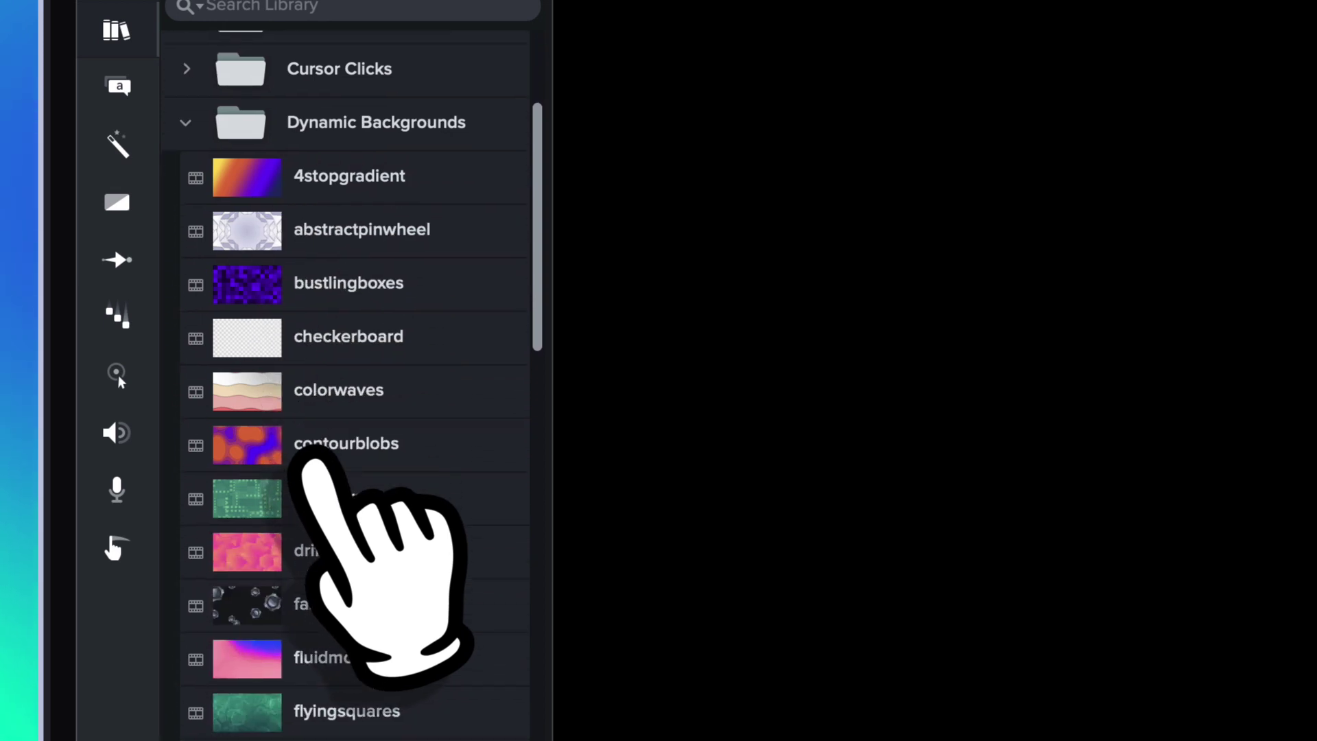
{"action": "scroll", "coordinate": [315, 470], "scroll_direction": "down", "scroll_amount": 10}
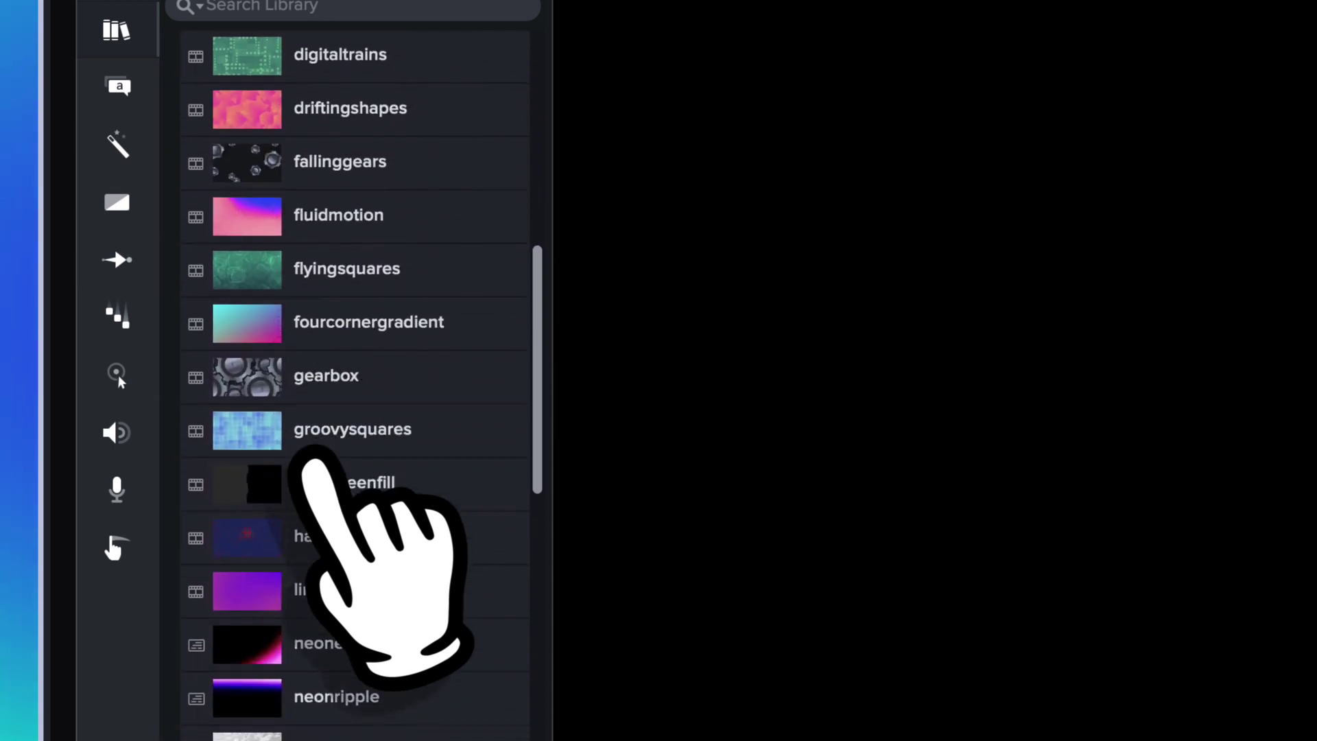
Step: Place papertriangles on Track 1, extend it to about 27 s, and play it
{"action": "left_click_drag", "start_coordinate": [283, 609], "coordinate": [210, 629]}
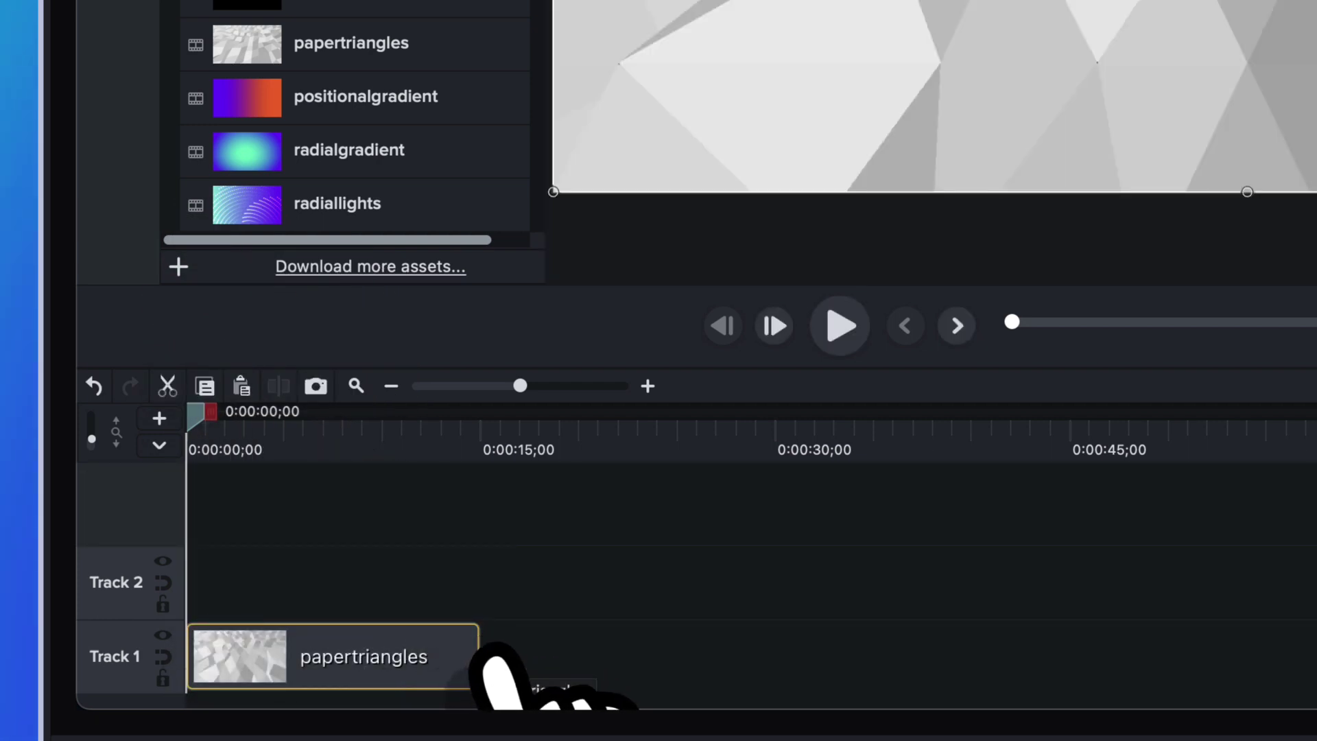
{"action": "left_click_drag", "start_coordinate": [480, 655], "coordinate": [729, 657]}
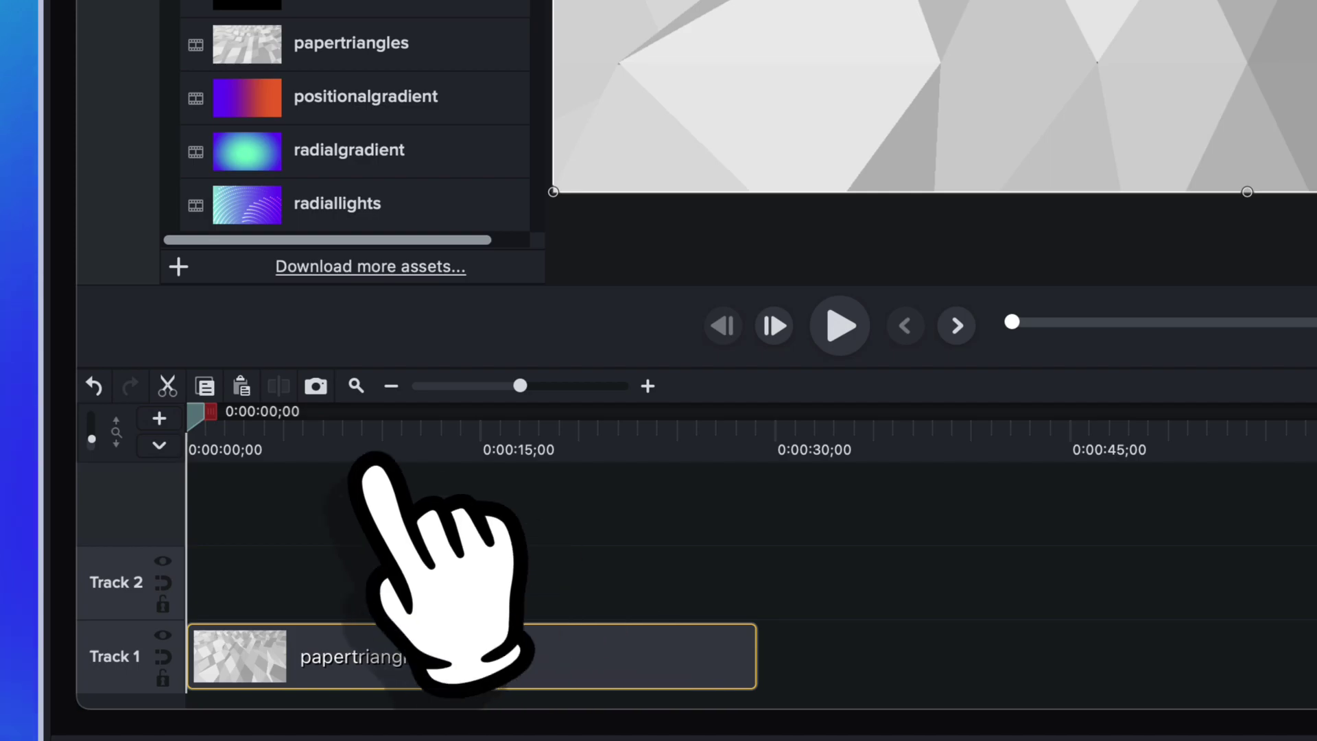
{"action": "key", "text": "space"}
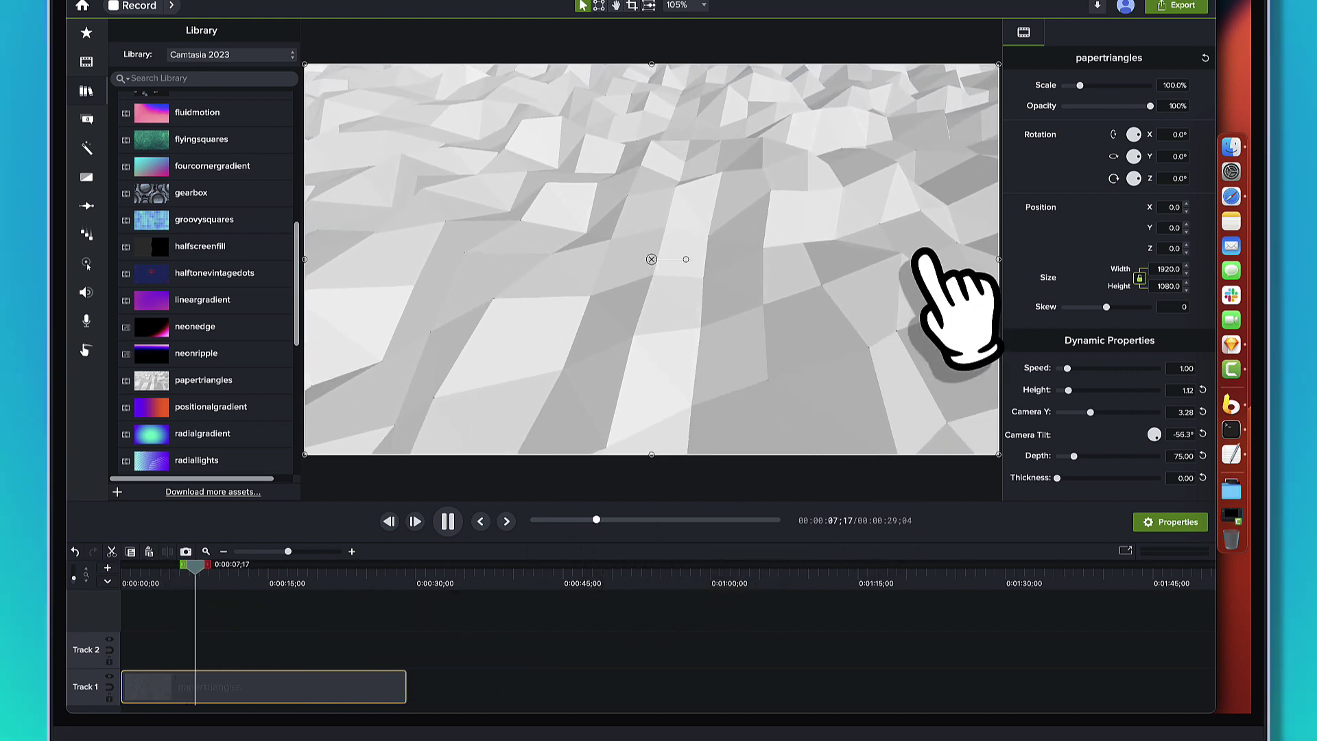
Step: Flatten the papertriangles terrain to Height 0.14 and tilt the camera to -34.0°
{"action": "key", "text": "space"}
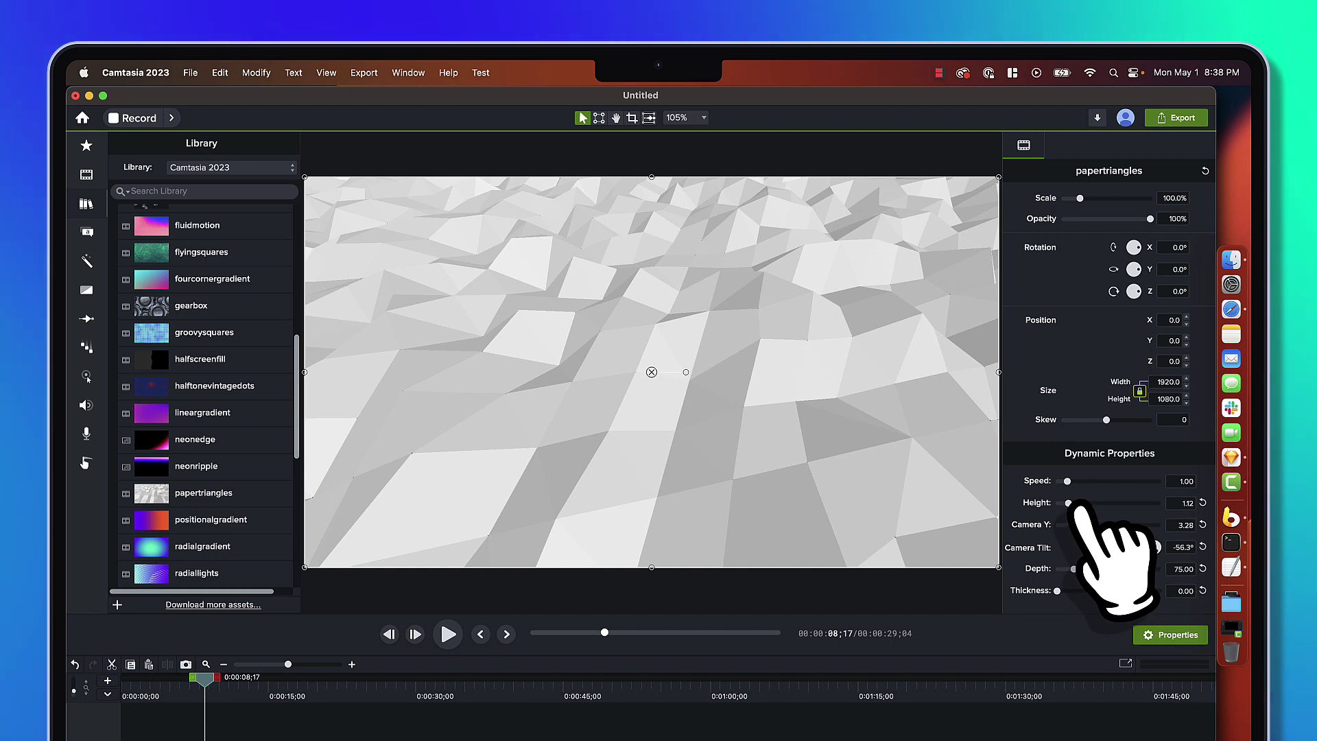
{"action": "mouse_move", "coordinate": [1074, 507]}
{"action": "left_mouse_down"}
{"action": "mouse_move", "coordinate": [1094, 508]}
{"action": "mouse_move", "coordinate": [1080, 508]}
{"action": "left_mouse_up"}
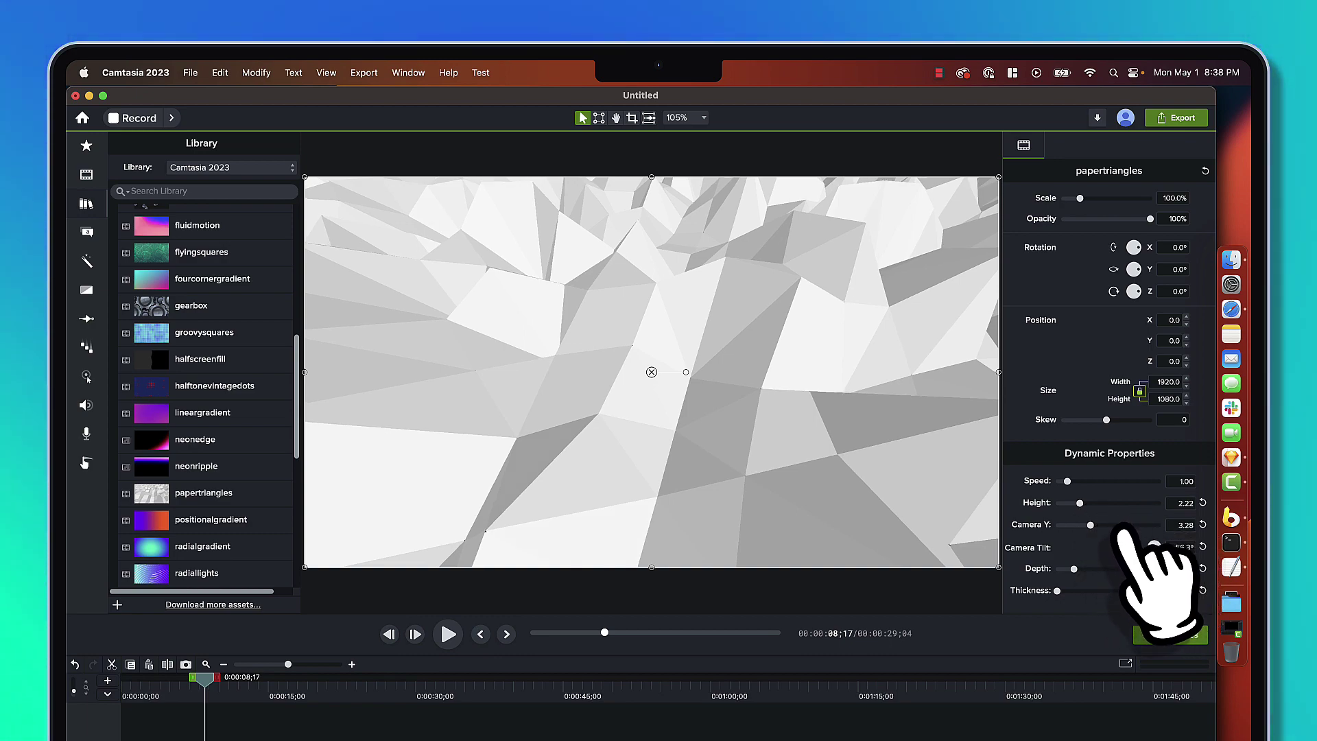
{"action": "left_click_drag", "start_coordinate": [1156, 546], "coordinate": [1176, 554]}
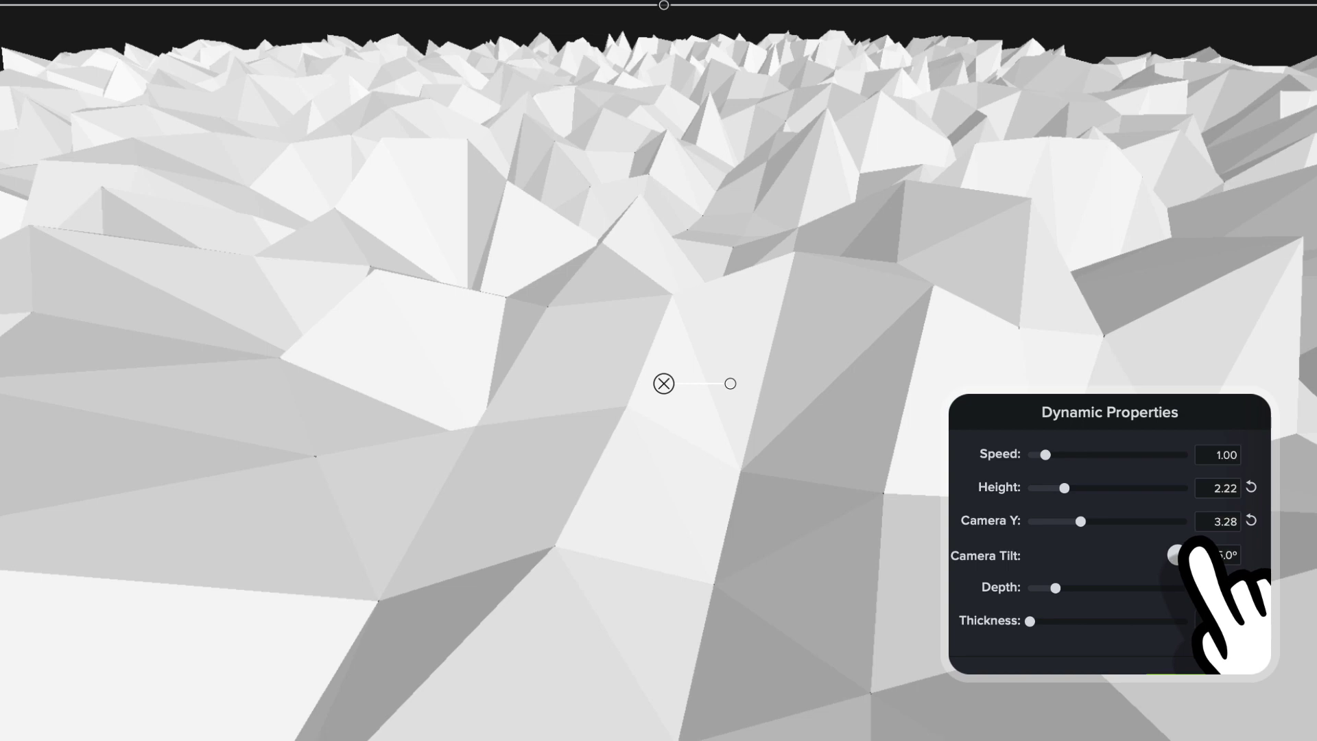
{"action": "left_click_drag", "start_coordinate": [1175, 554], "coordinate": [1175, 553]}
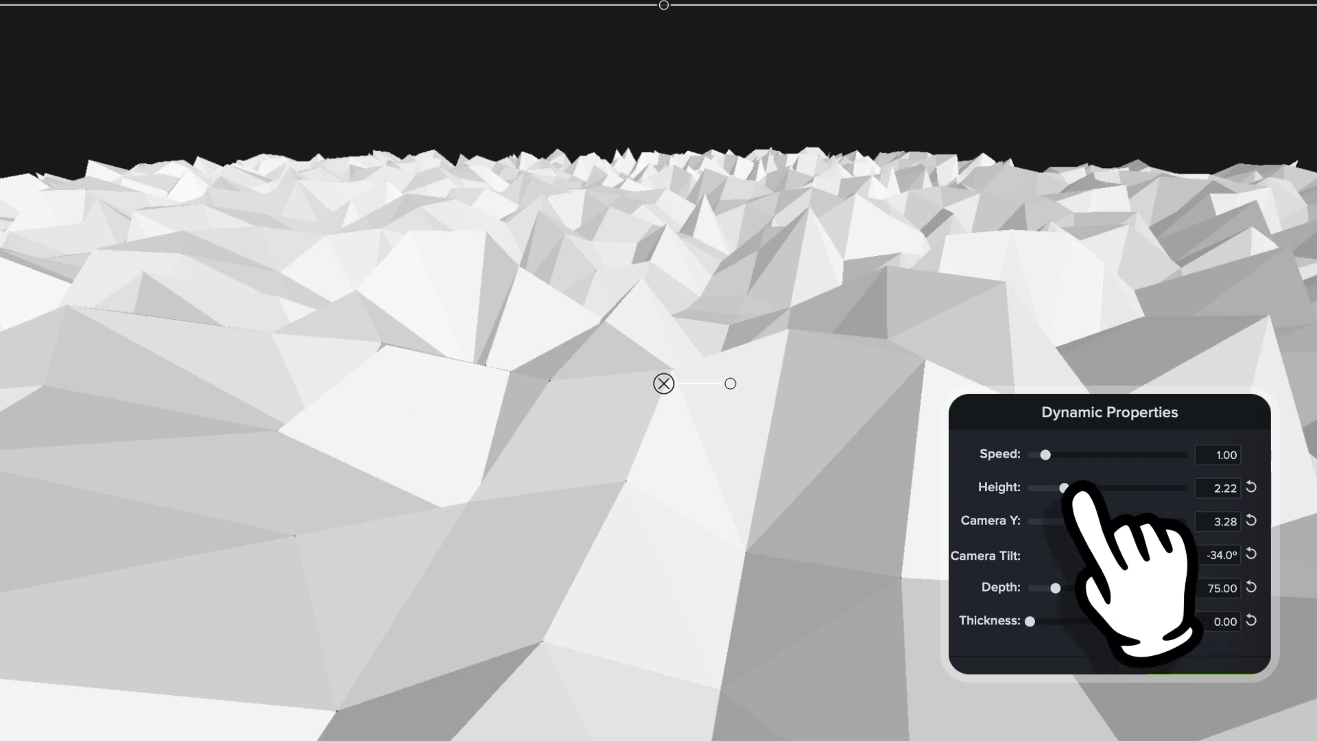
{"action": "left_click_drag", "start_coordinate": [1064, 488], "coordinate": [1034, 487]}
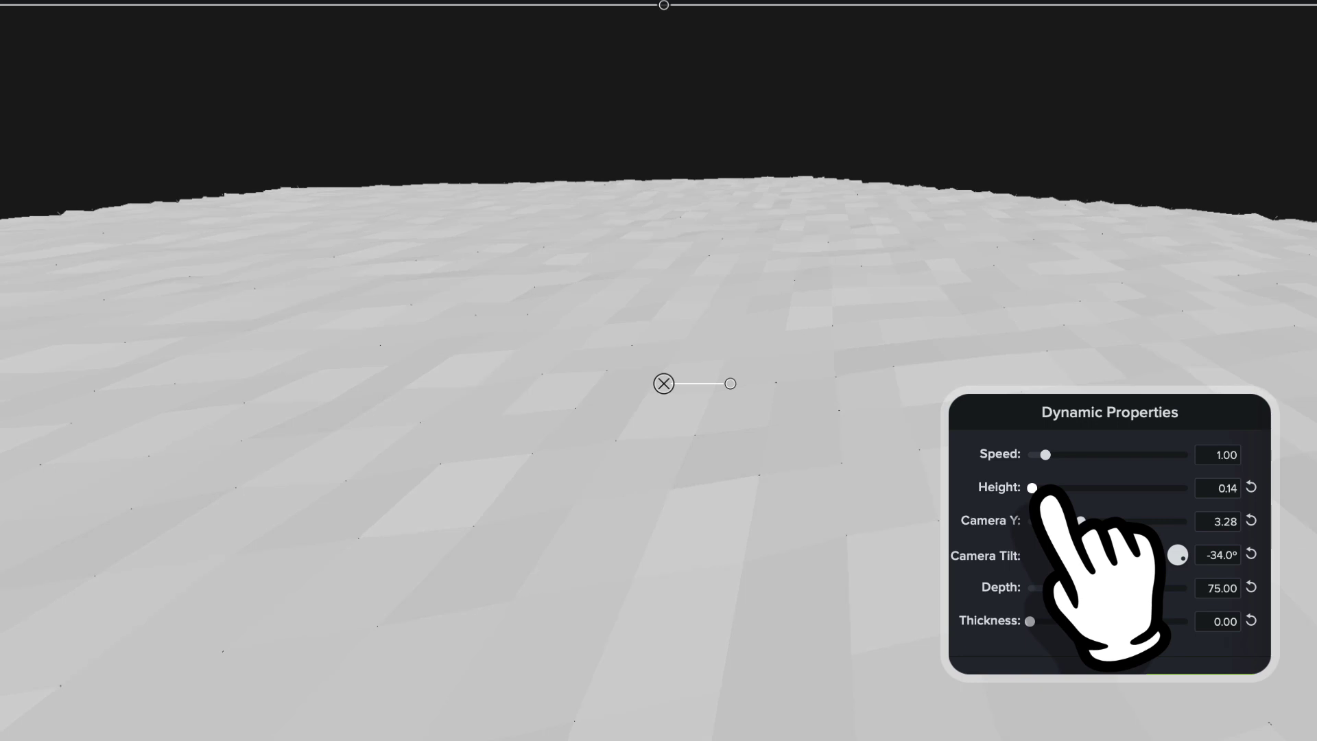
Step: Set terrain Height 0.05, Depth about 232 and Camera Tilt -32°, then scrub back to review
{"action": "double_click", "coordinate": [1221, 487]}
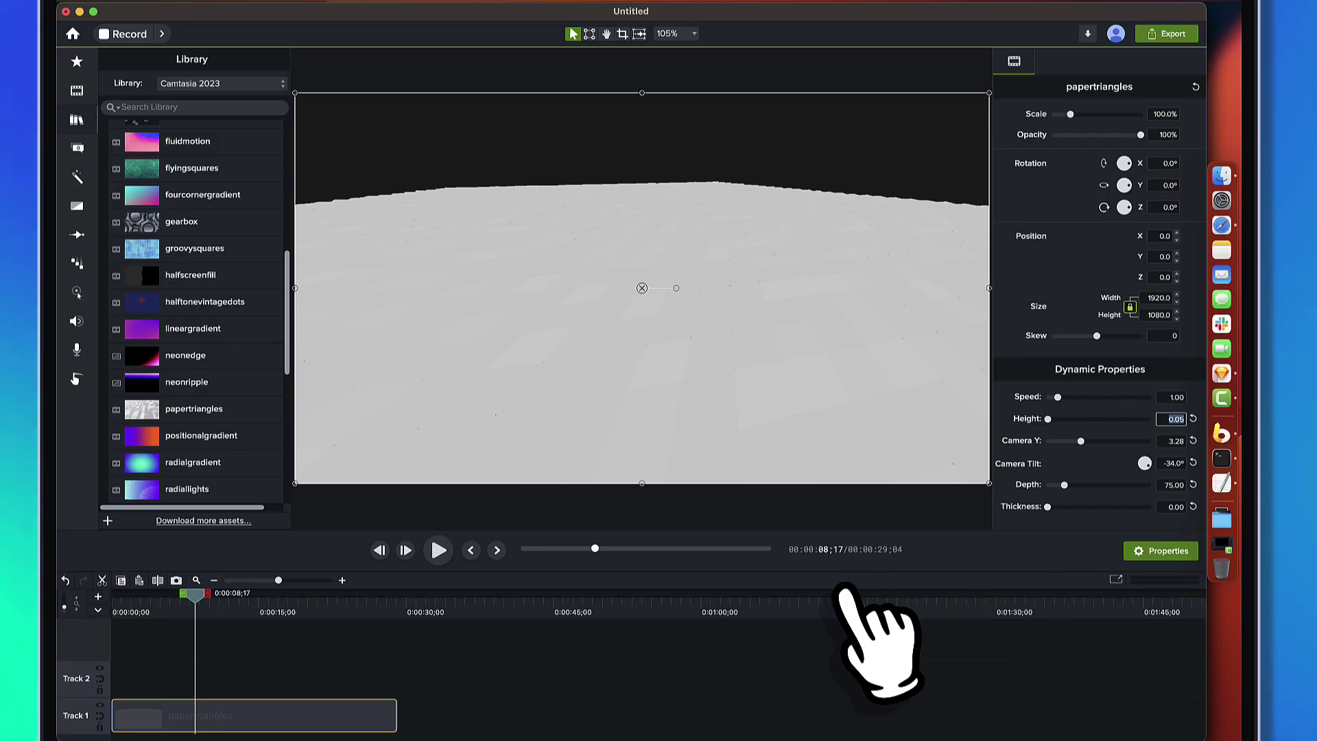
{"action": "key", "text": "space"}
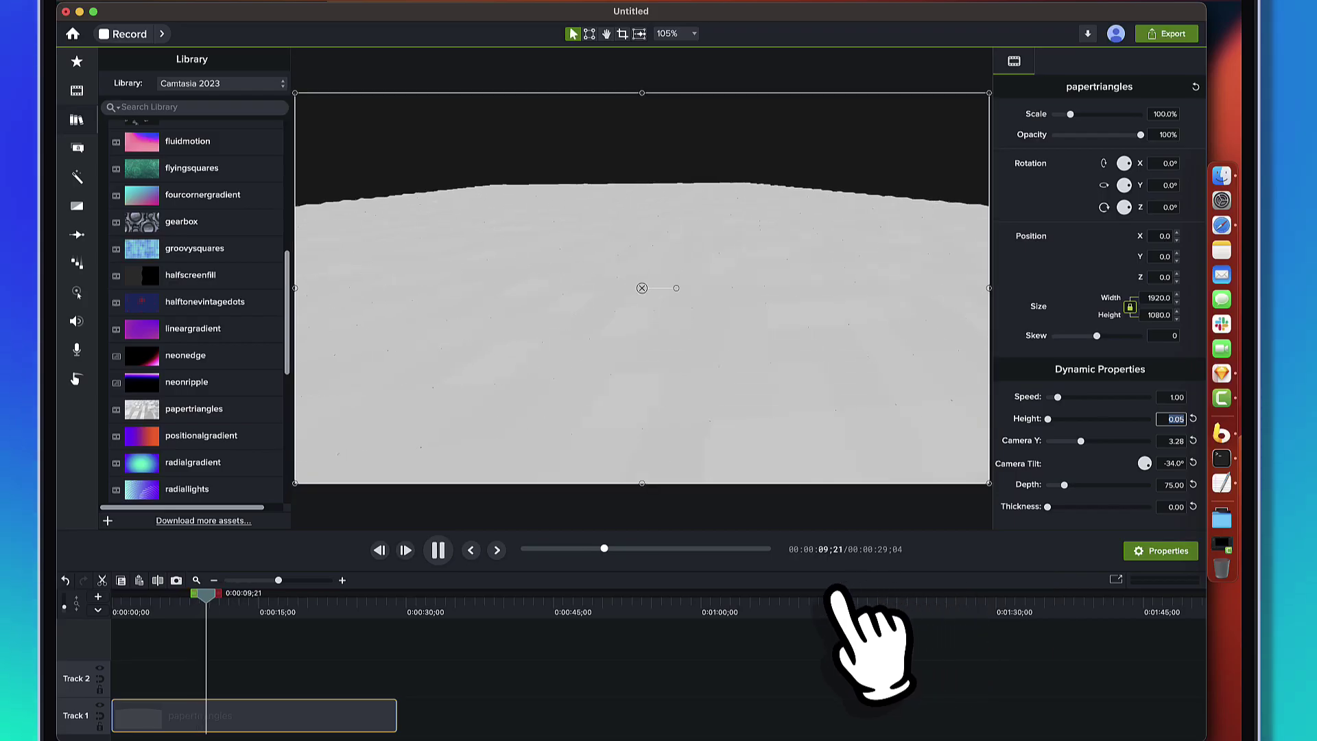
{"action": "key", "text": "space"}
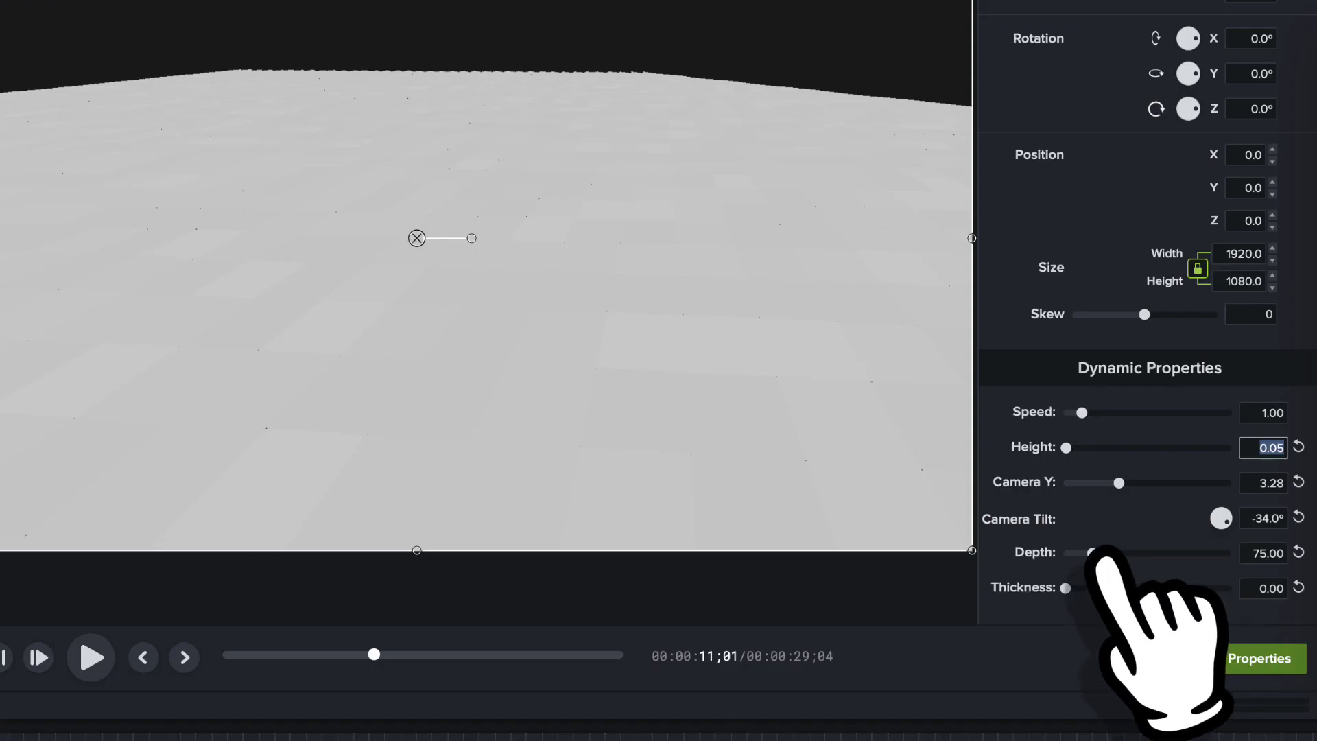
{"action": "left_click_drag", "start_coordinate": [1091, 553], "coordinate": [1149, 552]}
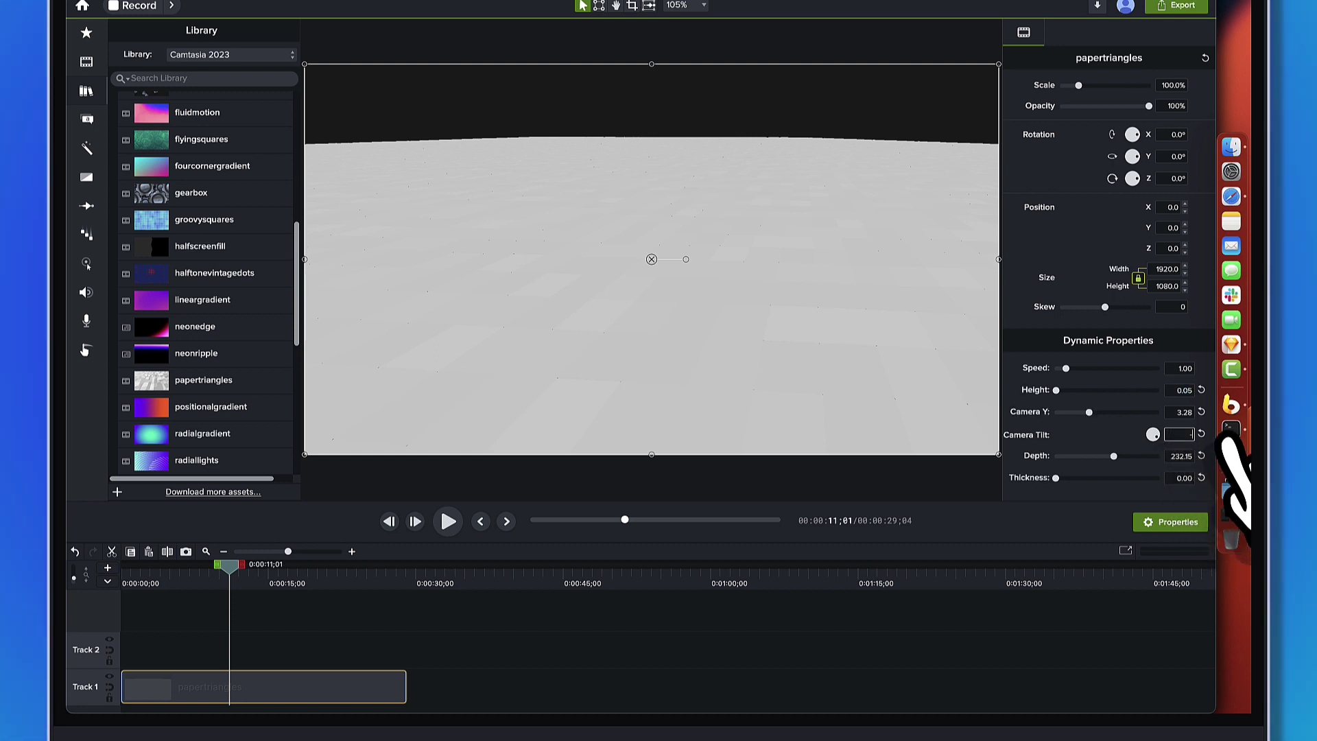
{"action": "key", "text": "Return"}
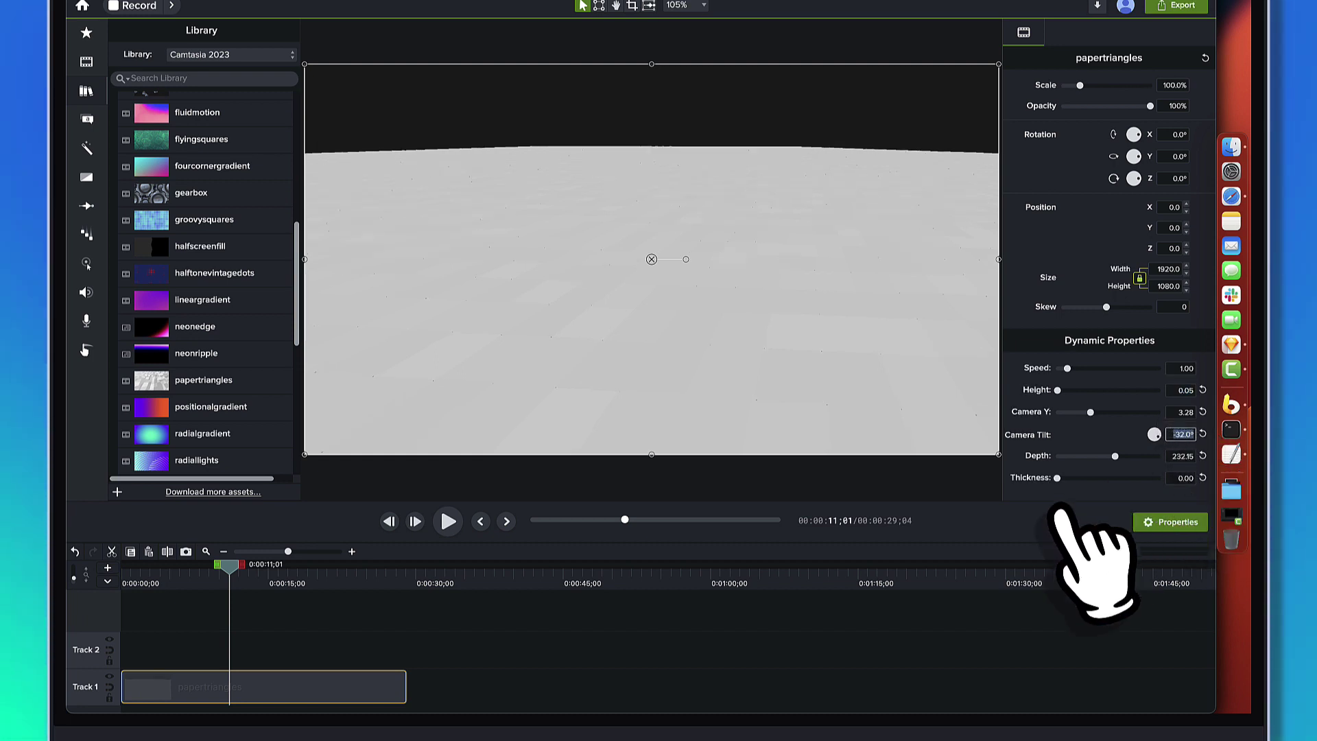
{"action": "left_click", "coordinate": [812, 669]}
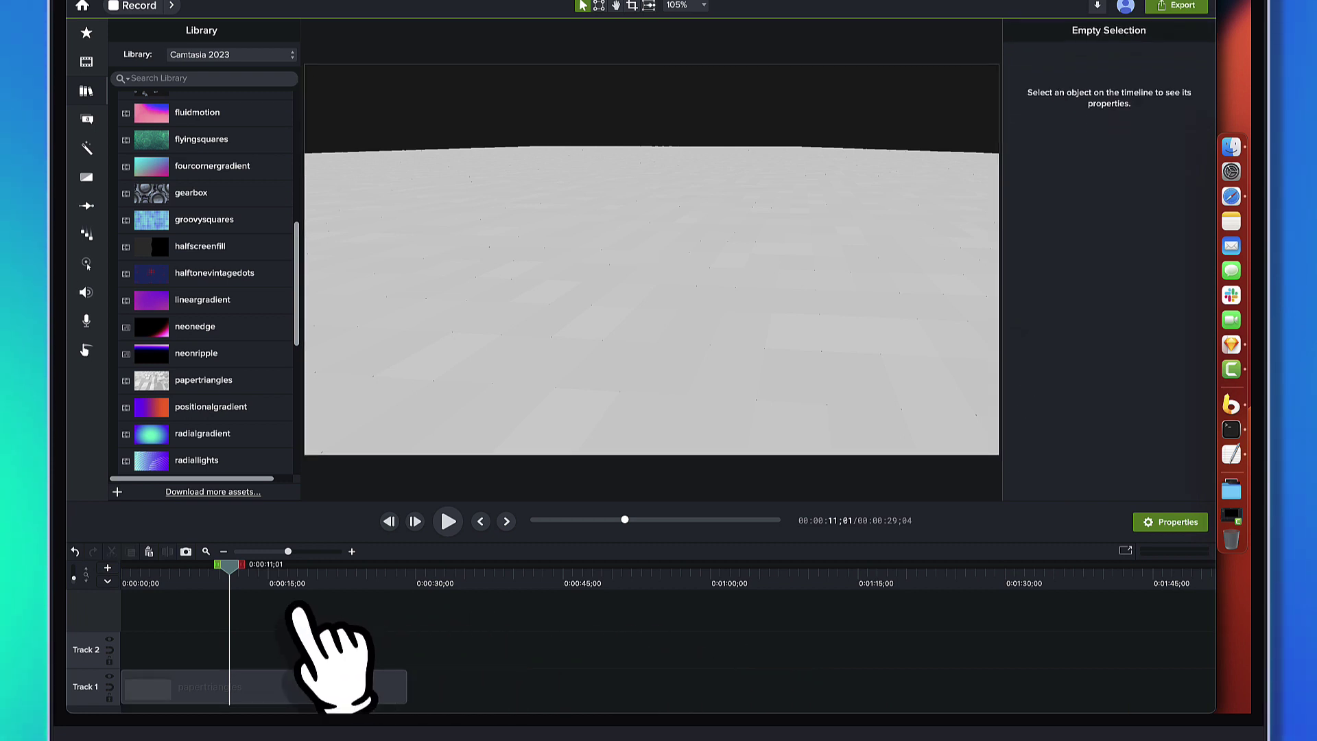
{"action": "left_click_drag", "start_coordinate": [231, 570], "coordinate": [152, 570]}
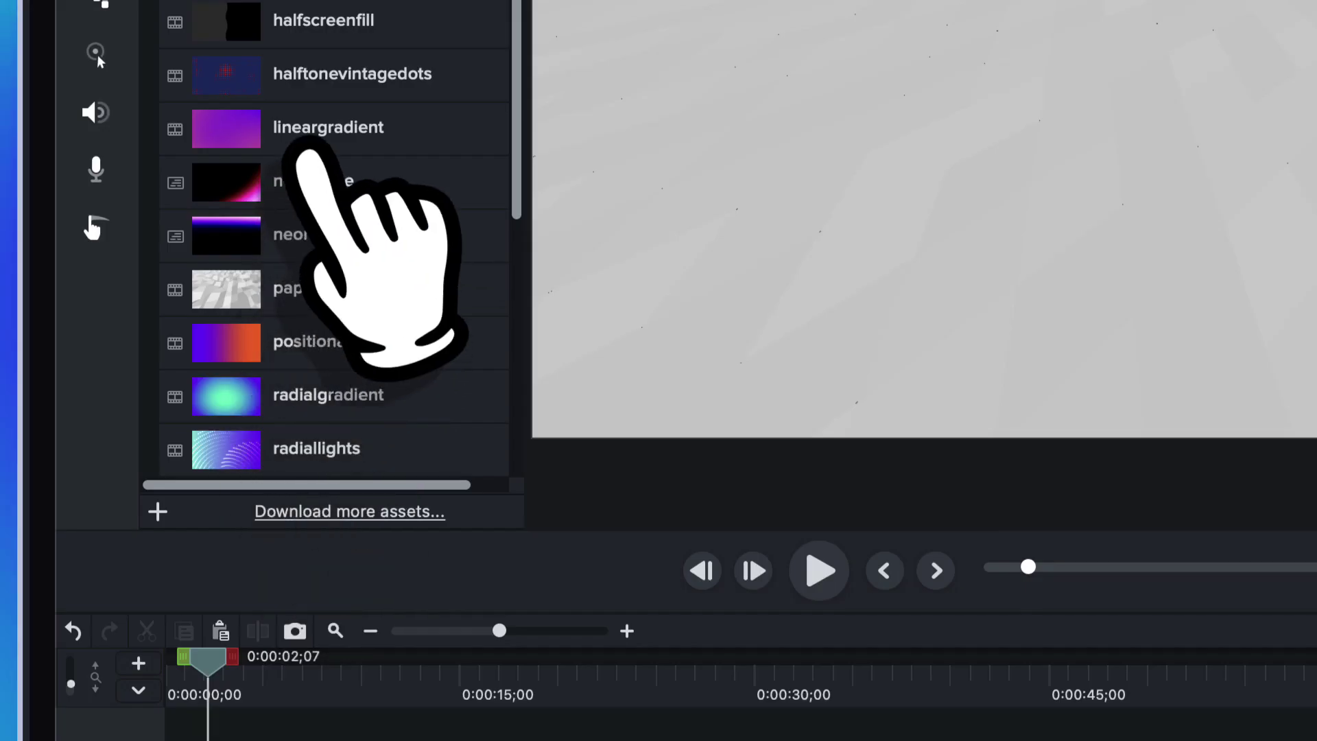
Step: Add fourcornergradient on Track 2, trim it to the papertriangles length, and play
{"action": "scroll", "coordinate": [190, 322], "scroll_direction": "up", "scroll_amount": 1}
{"action": "scroll", "coordinate": [305, 147], "scroll_direction": "up", "scroll_amount": 2}
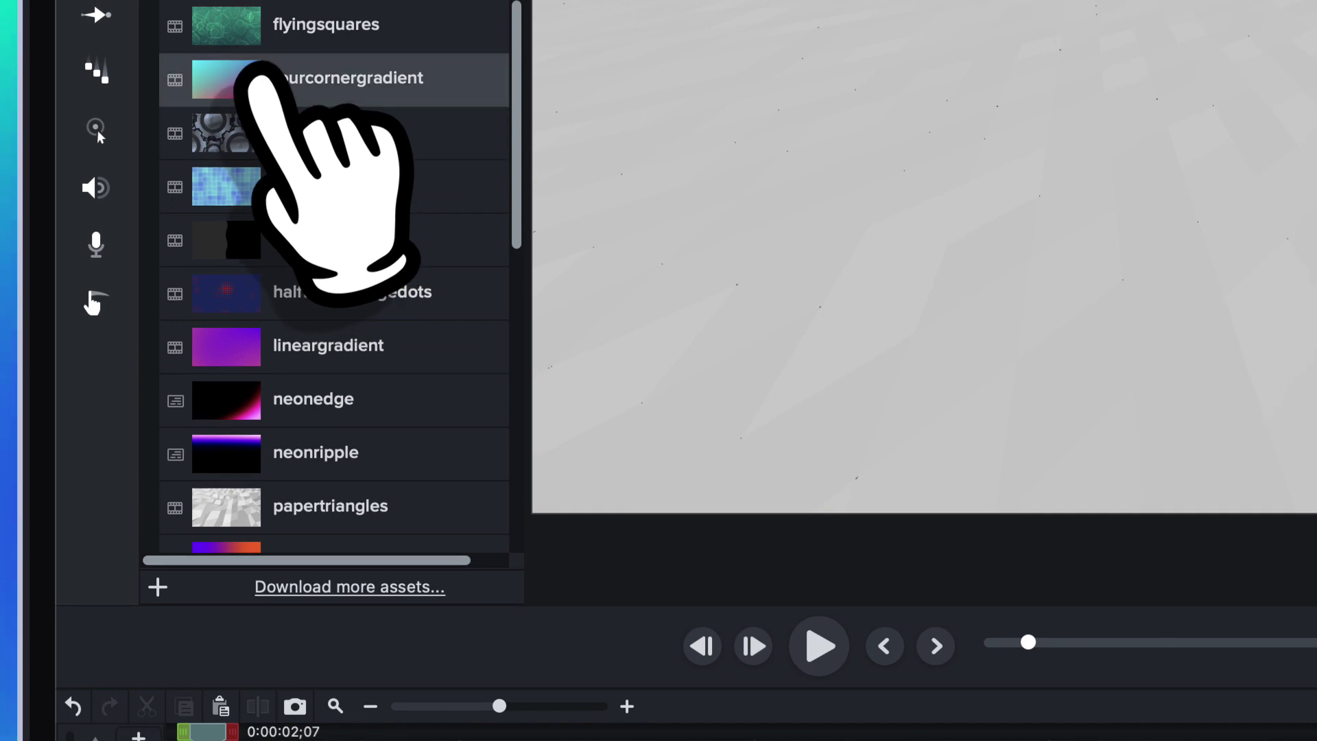
{"action": "left_click_drag", "start_coordinate": [259, 77], "coordinate": [180, 533]}
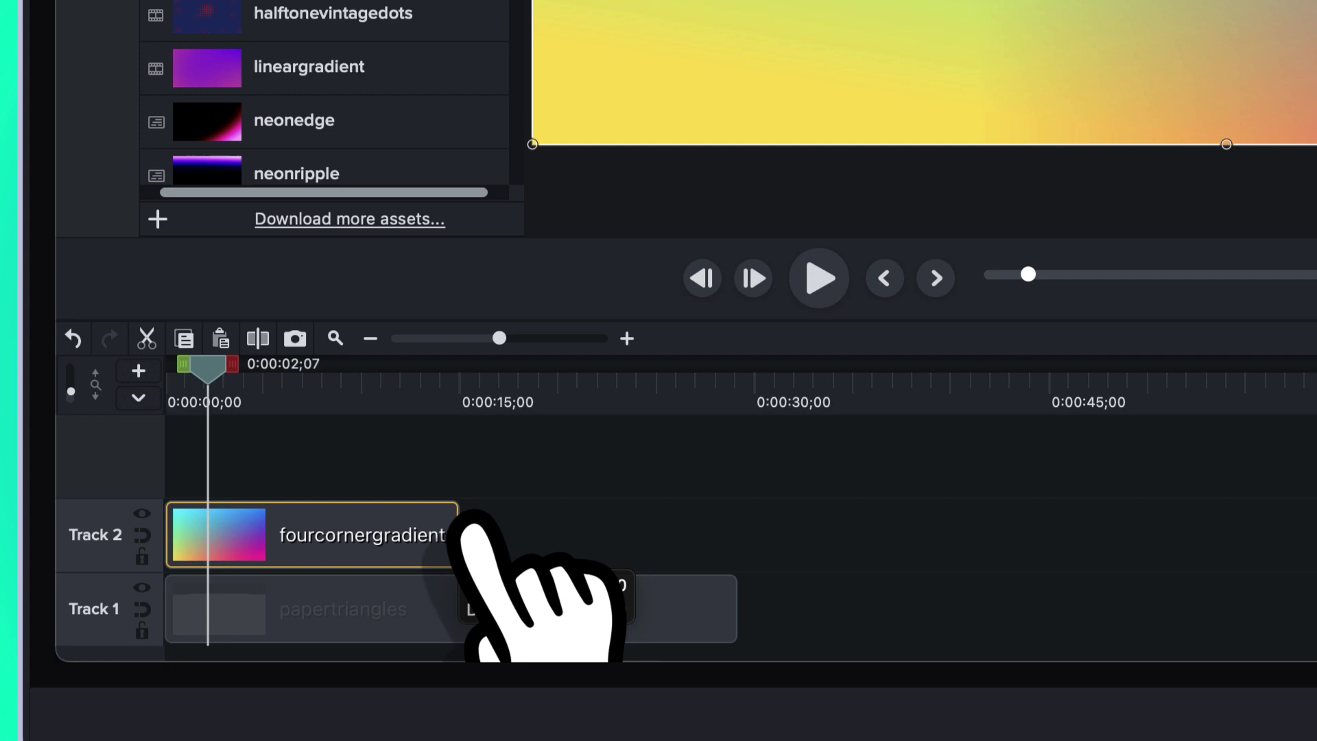
{"action": "left_click_drag", "start_coordinate": [475, 520], "coordinate": [638, 452]}
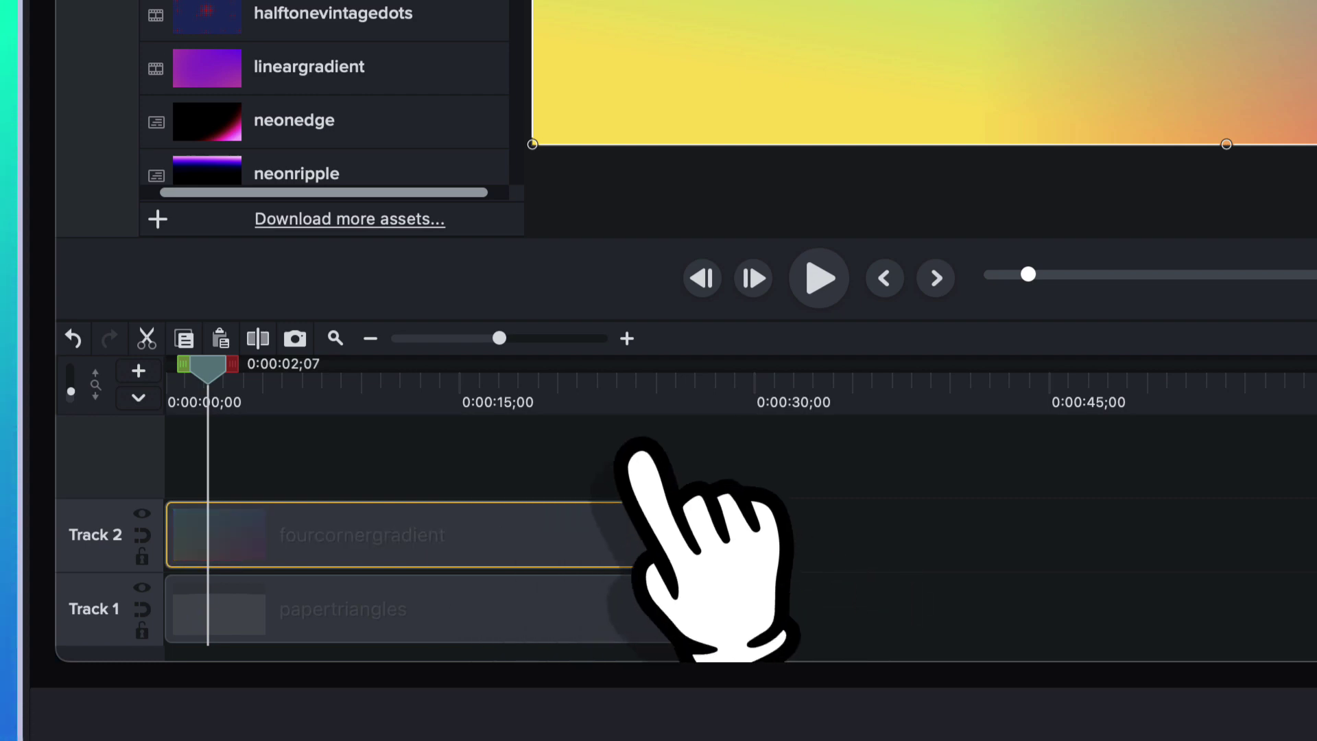
{"action": "key", "text": "space"}
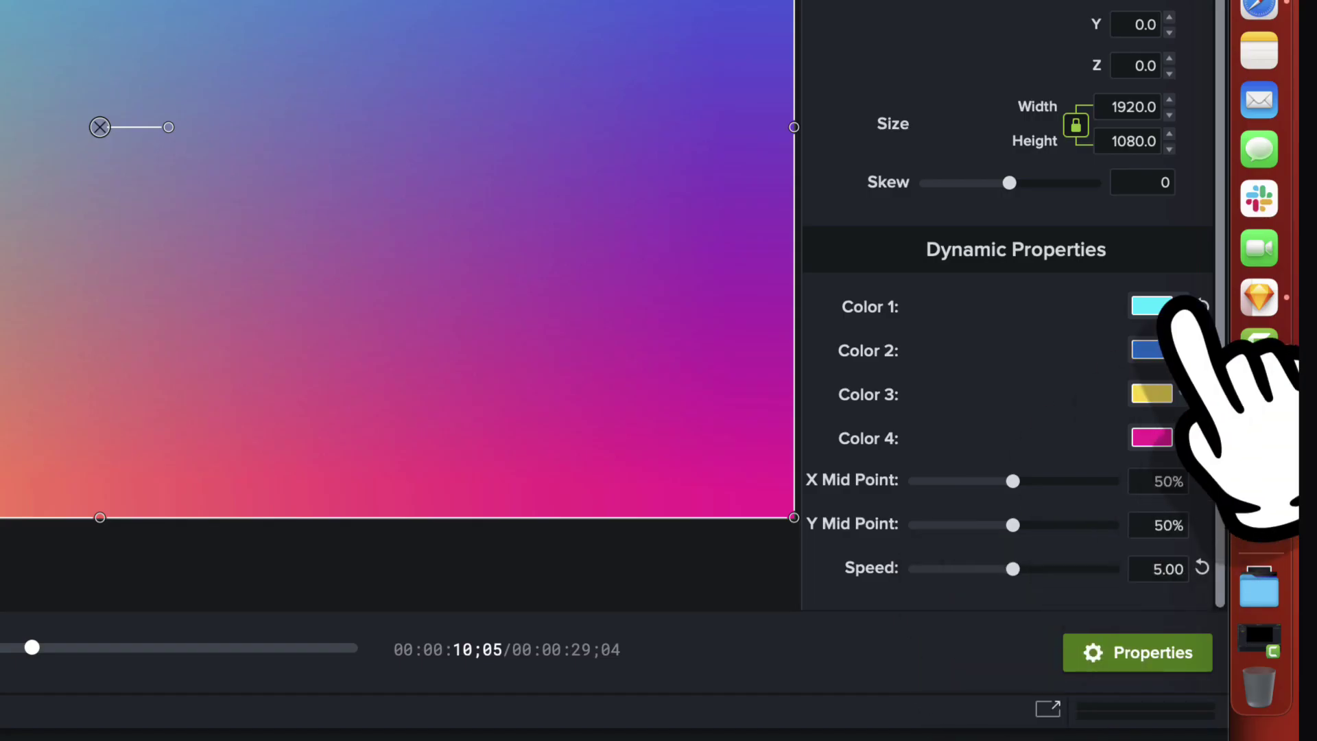
Step: Set gradient Colors 1–4 to dark purple, orange, dark mauve and dark grey, previewing at 7 s
{"action": "left_click", "coordinate": [1179, 305]}
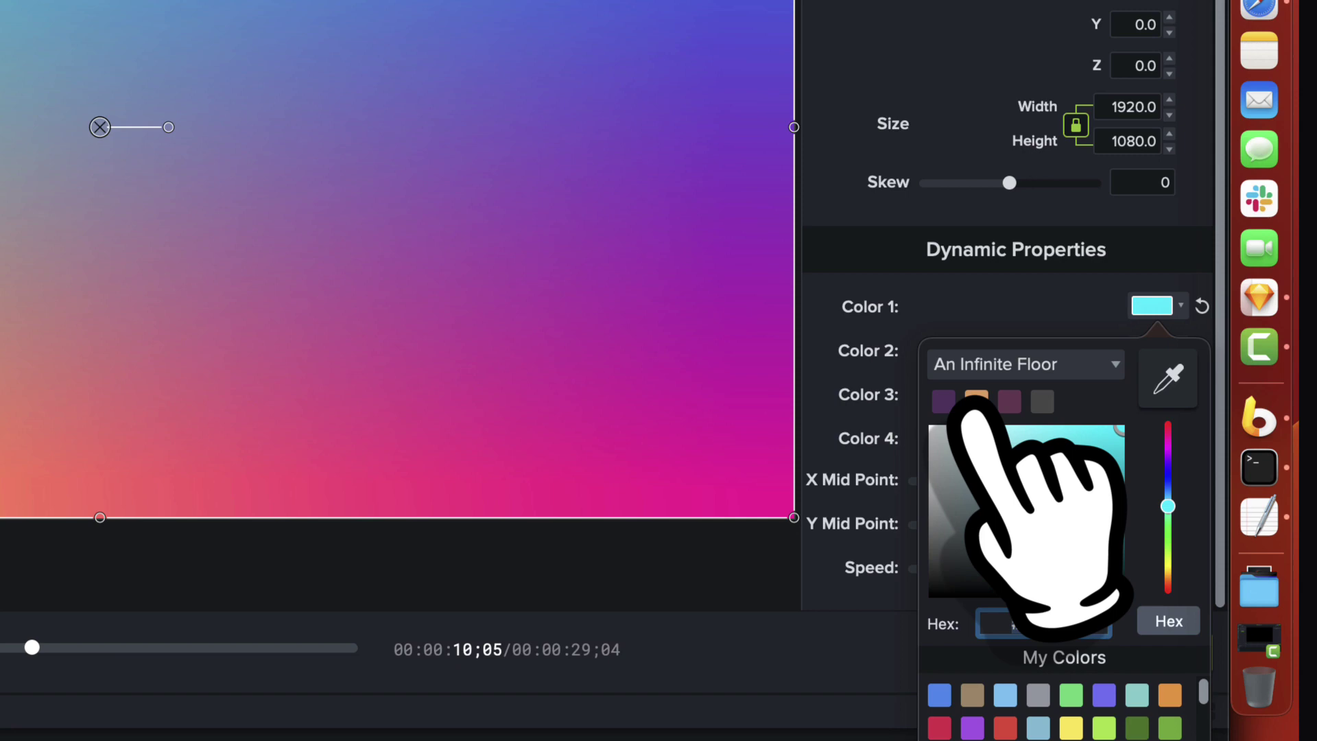
{"action": "left_click", "coordinate": [950, 403]}
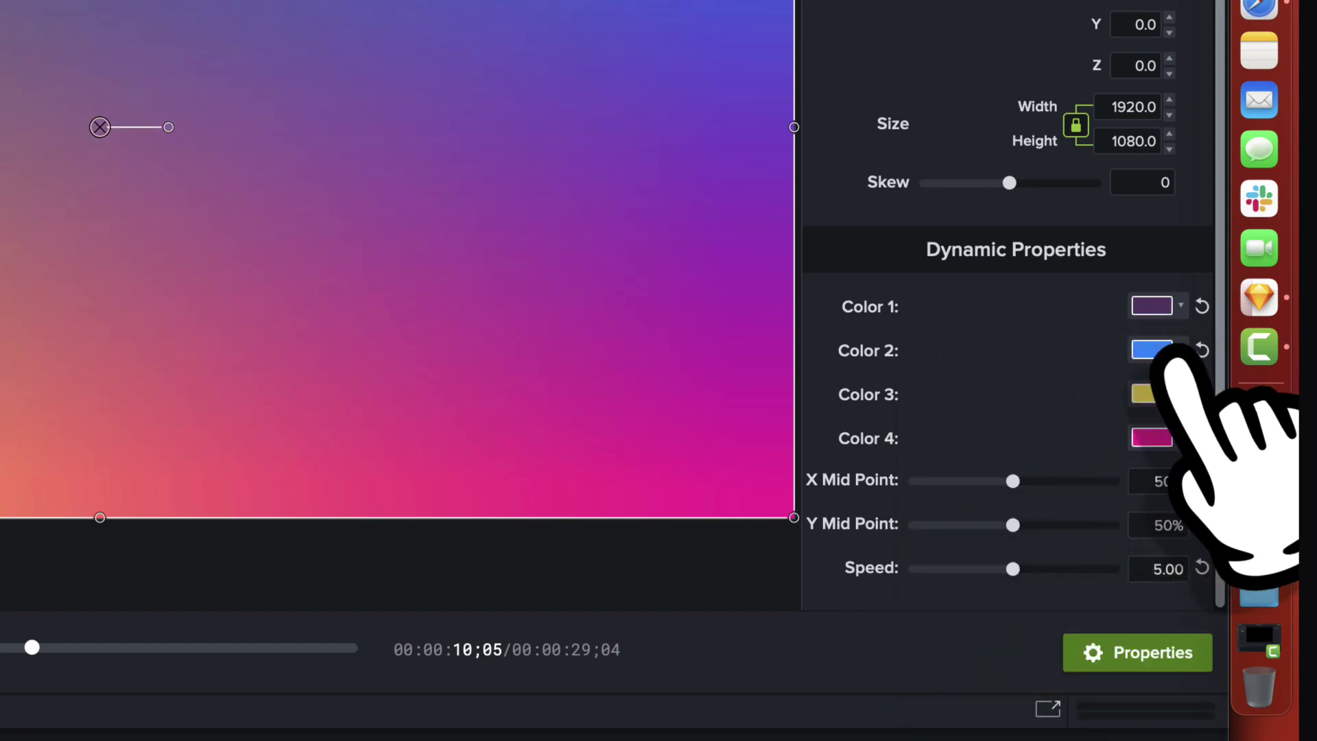
{"action": "left_click", "coordinate": [1163, 348]}
{"action": "left_click", "coordinate": [977, 445]}
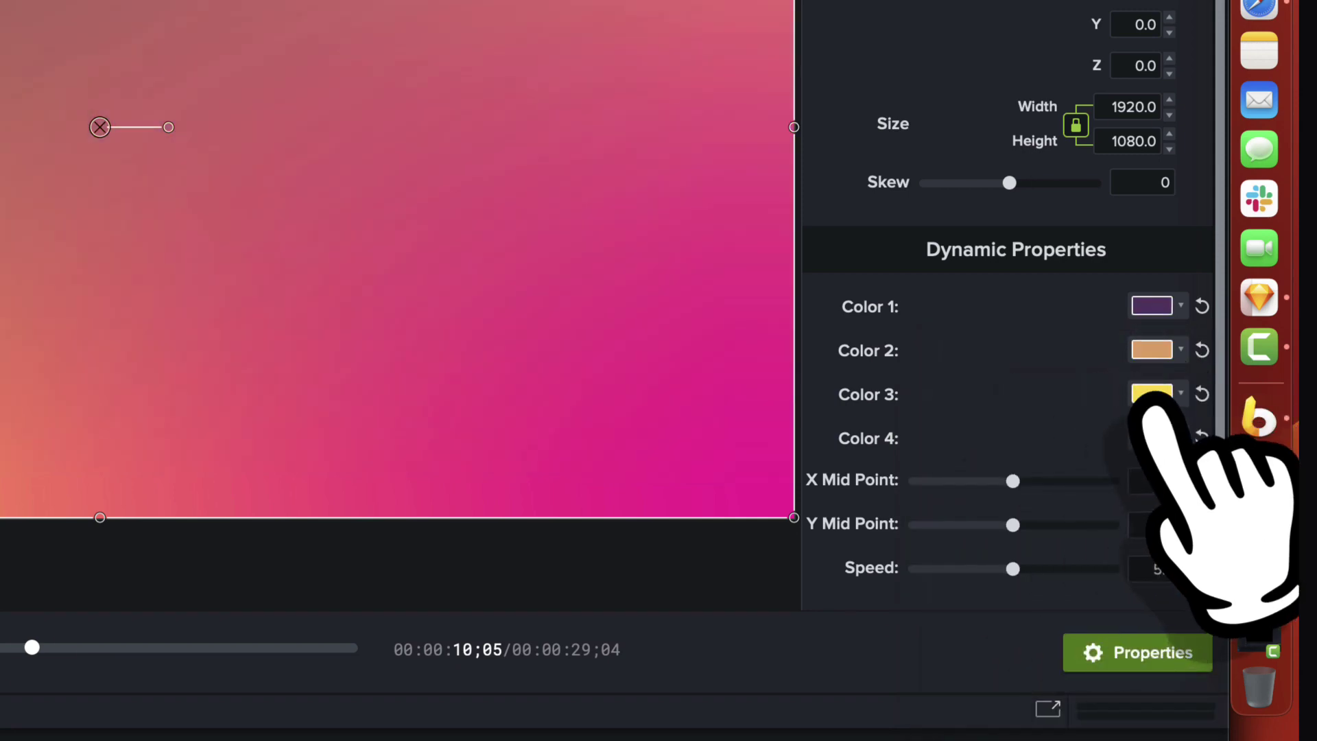
{"action": "left_click", "coordinate": [1162, 394]}
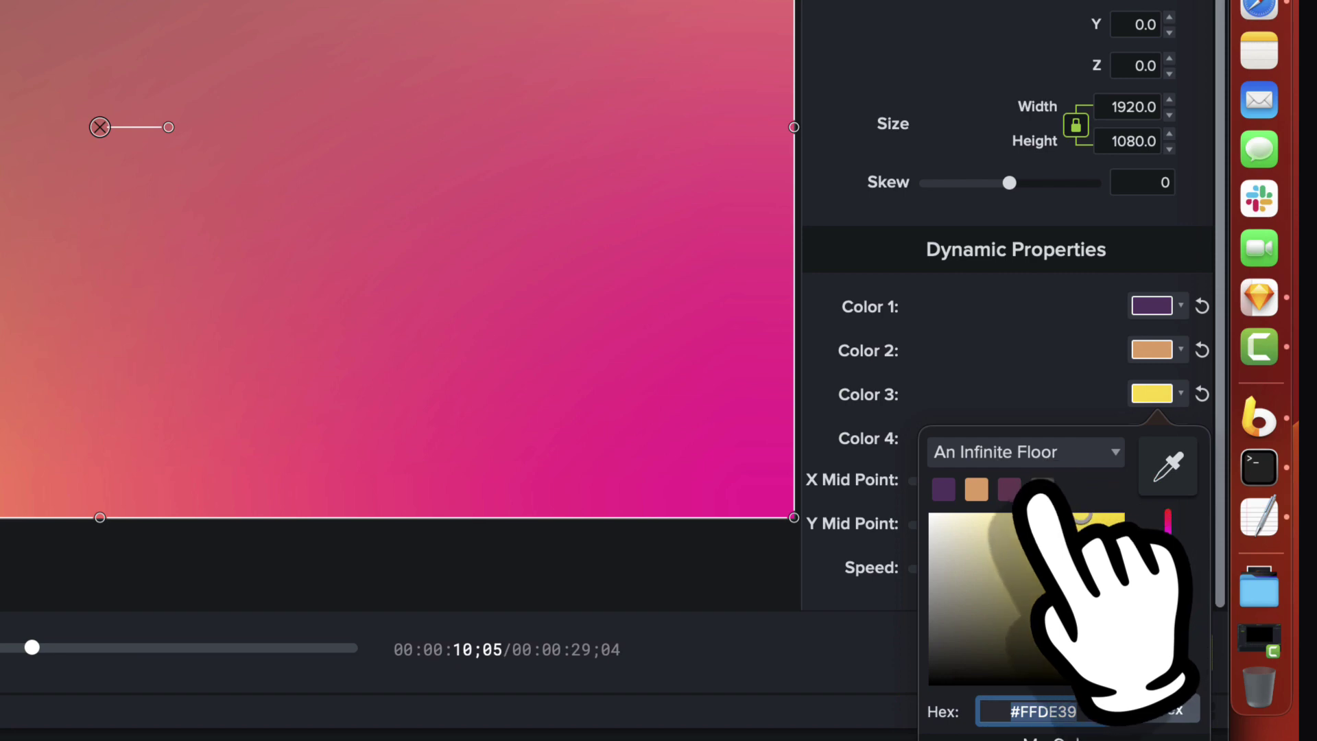
{"action": "left_click", "coordinate": [1008, 489]}
{"action": "left_click", "coordinate": [1166, 438]}
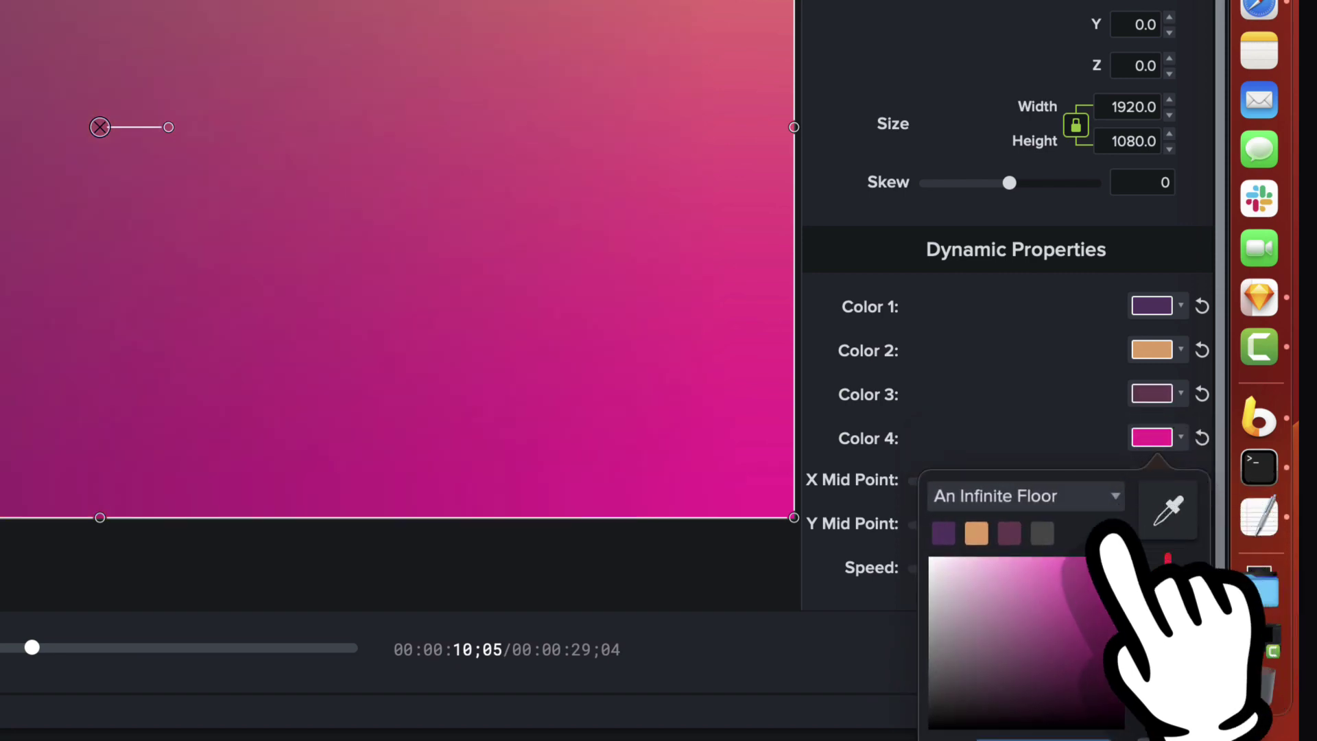
{"action": "left_click", "coordinate": [1042, 533]}
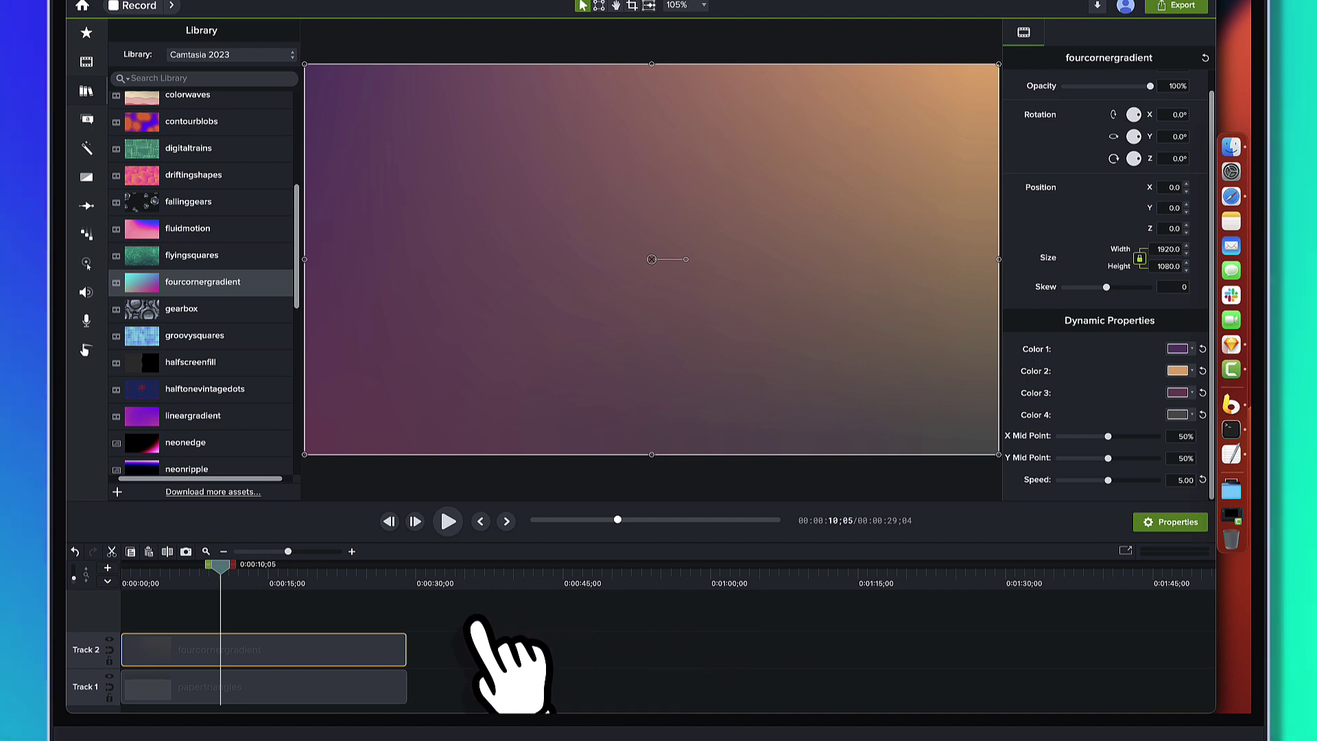
{"action": "left_click_drag", "start_coordinate": [230, 573], "coordinate": [200, 570]}
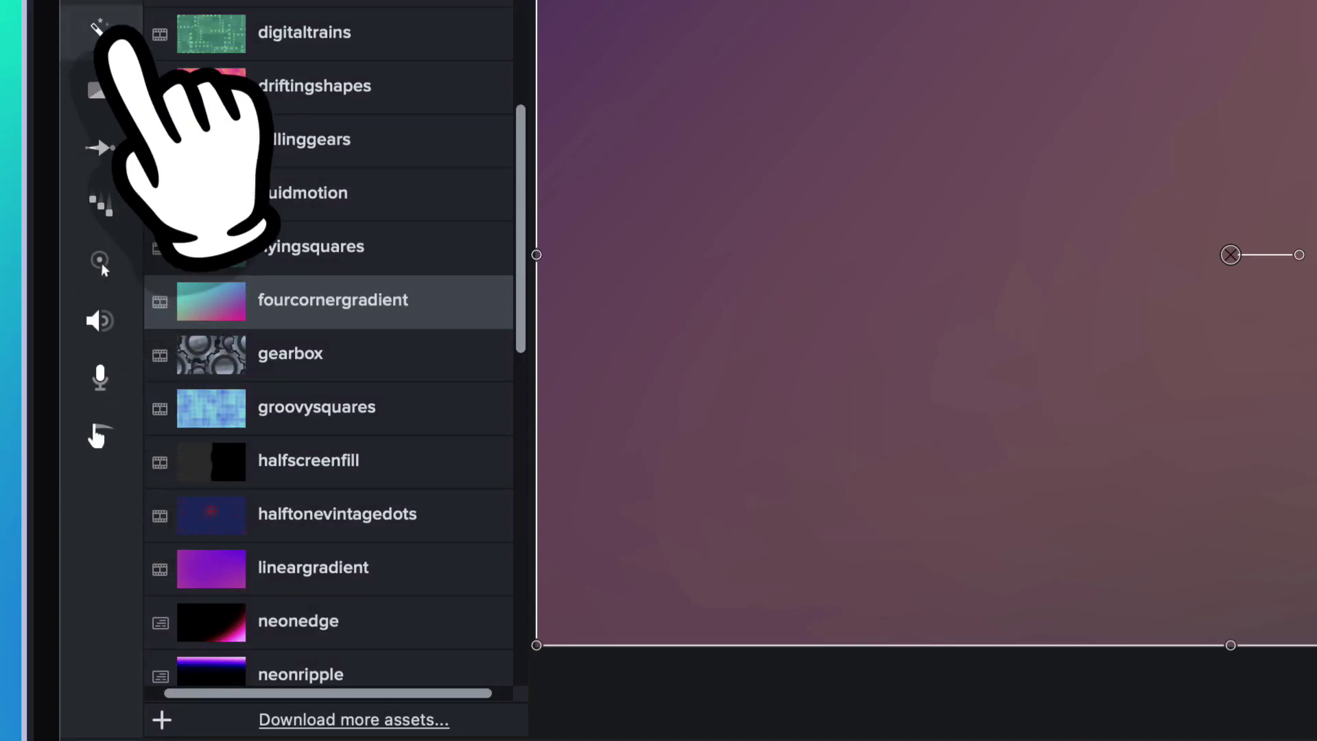
Step: Add a Blend Mode effect to the gradient clip set to Linear Burn, then rewind
{"action": "left_click", "coordinate": [101, 30]}
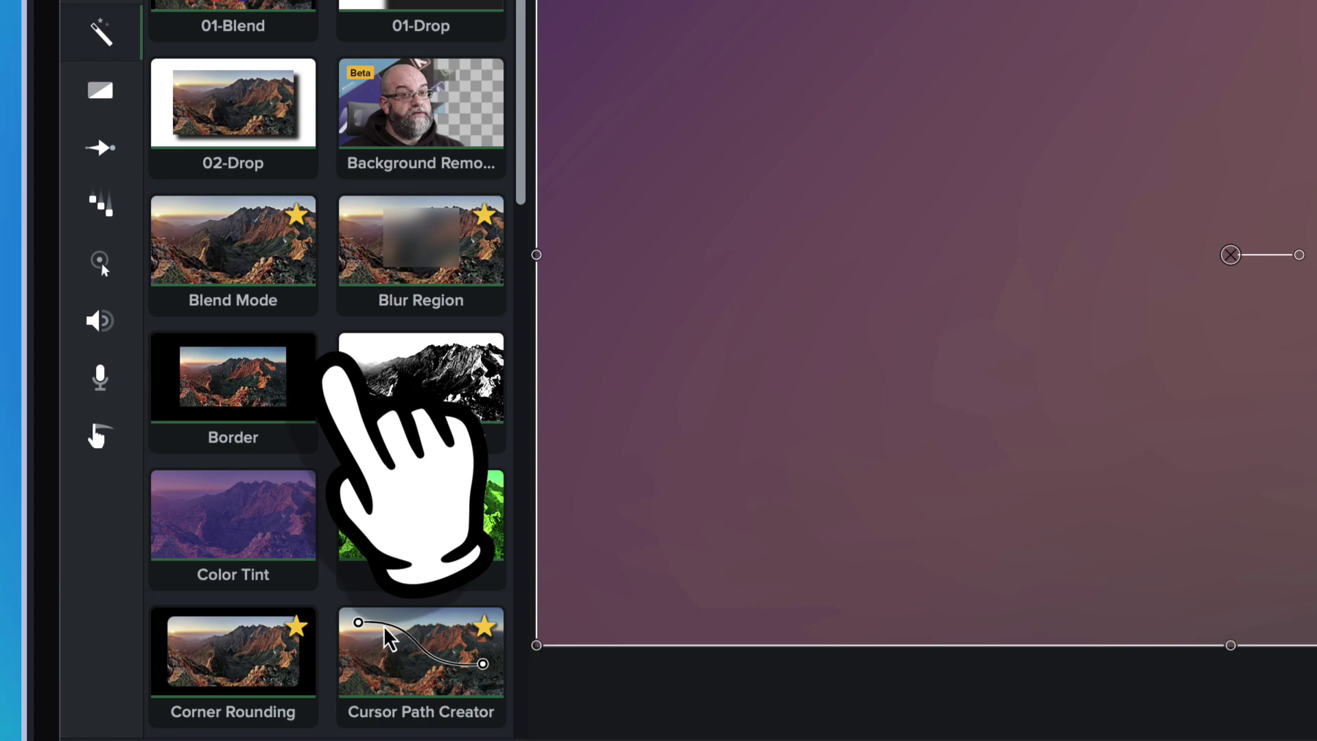
{"action": "left_click_drag", "start_coordinate": [271, 264], "coordinate": [382, 541]}
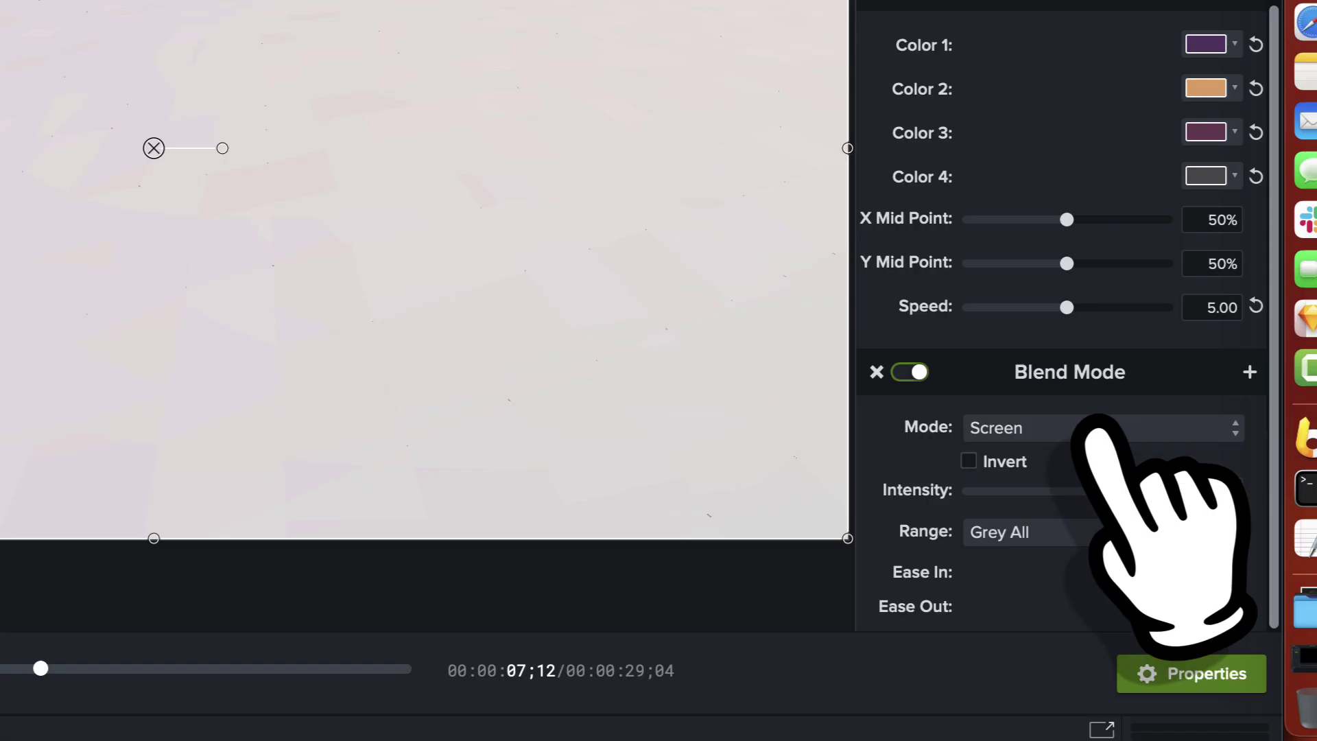
{"action": "left_click", "coordinate": [1098, 428]}
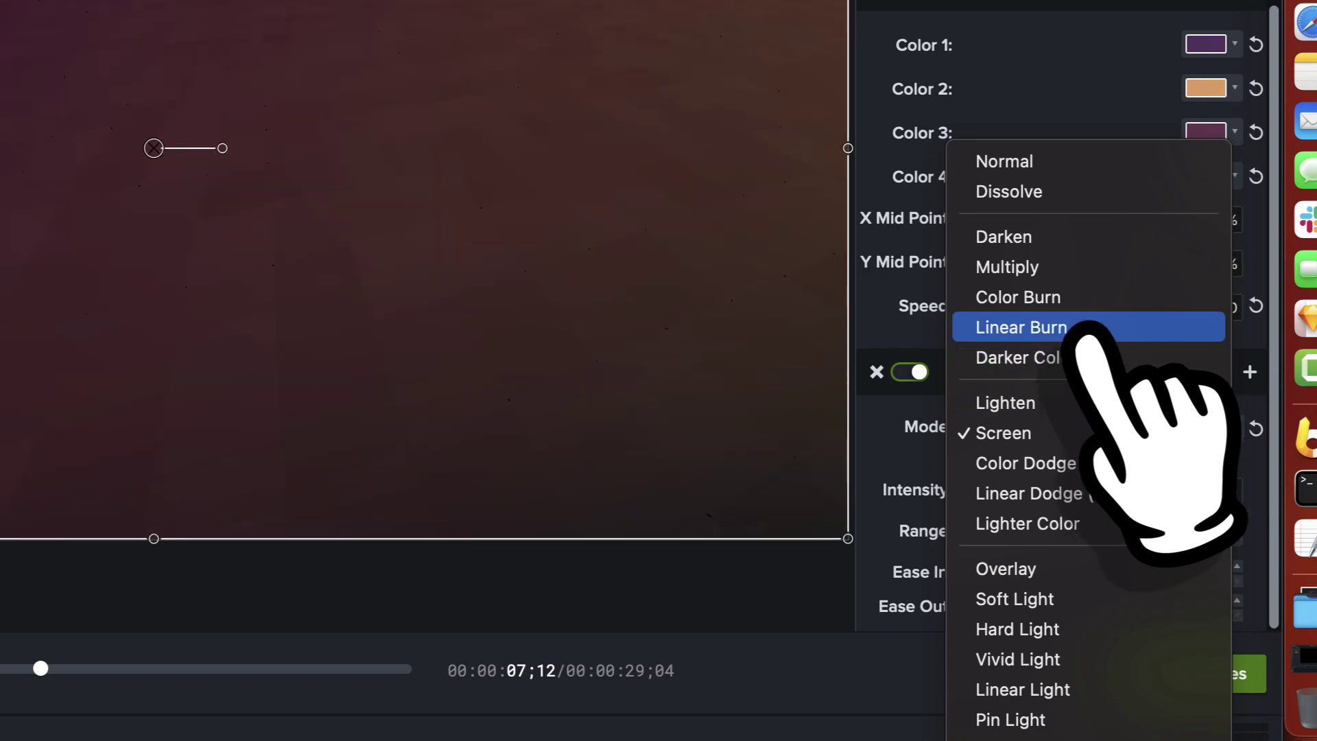
{"action": "left_click", "coordinate": [1089, 331]}
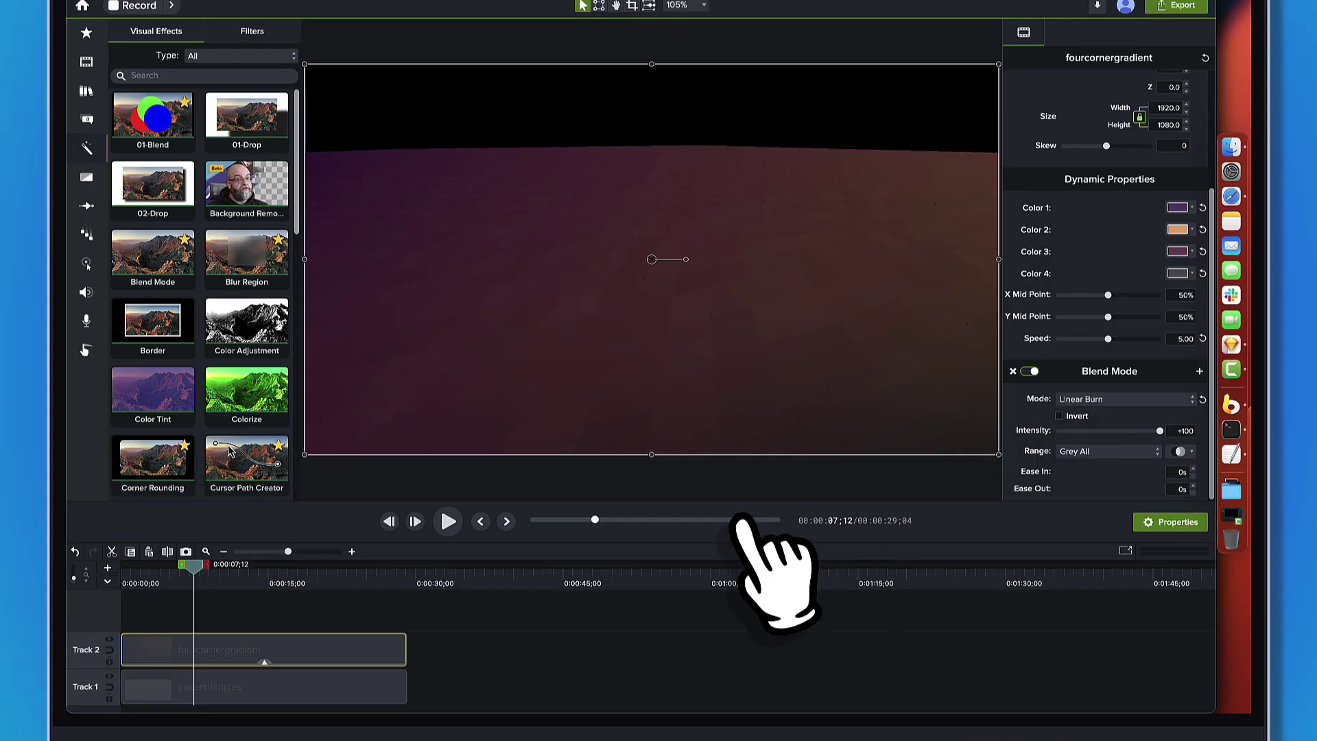
{"action": "left_click_drag", "start_coordinate": [195, 565], "coordinate": [113, 571]}
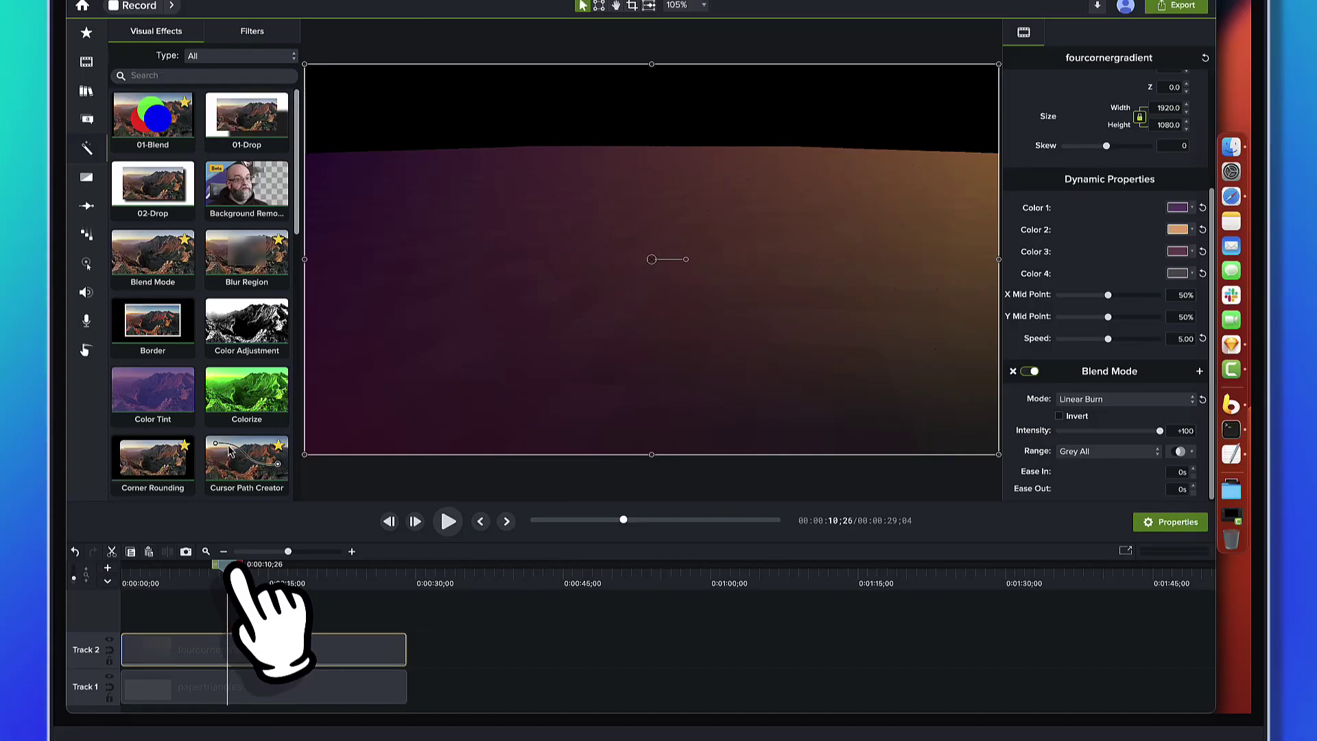
{"action": "left_click_drag", "start_coordinate": [232, 566], "coordinate": [131, 569]}
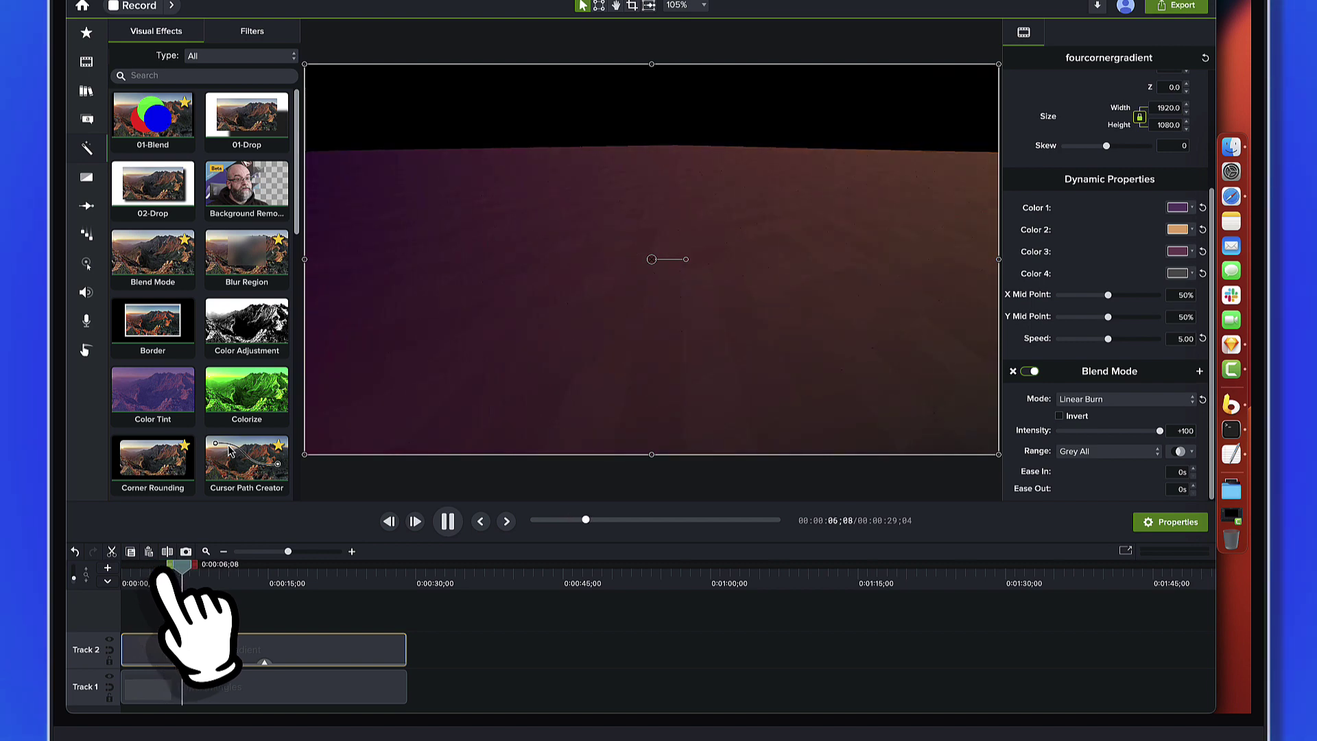
{"action": "left_click_drag", "start_coordinate": [187, 566], "coordinate": [143, 569]}
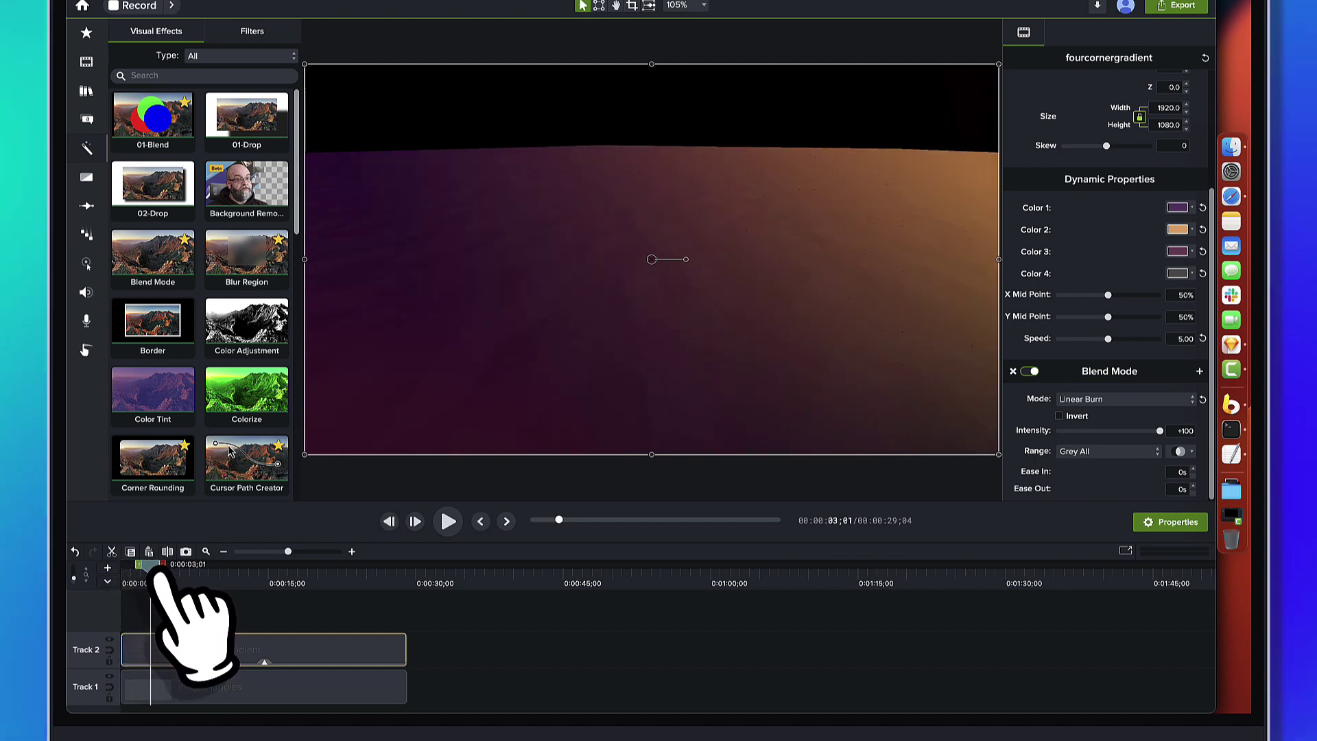
{"action": "left_click_drag", "start_coordinate": [162, 573], "coordinate": [164, 574]}
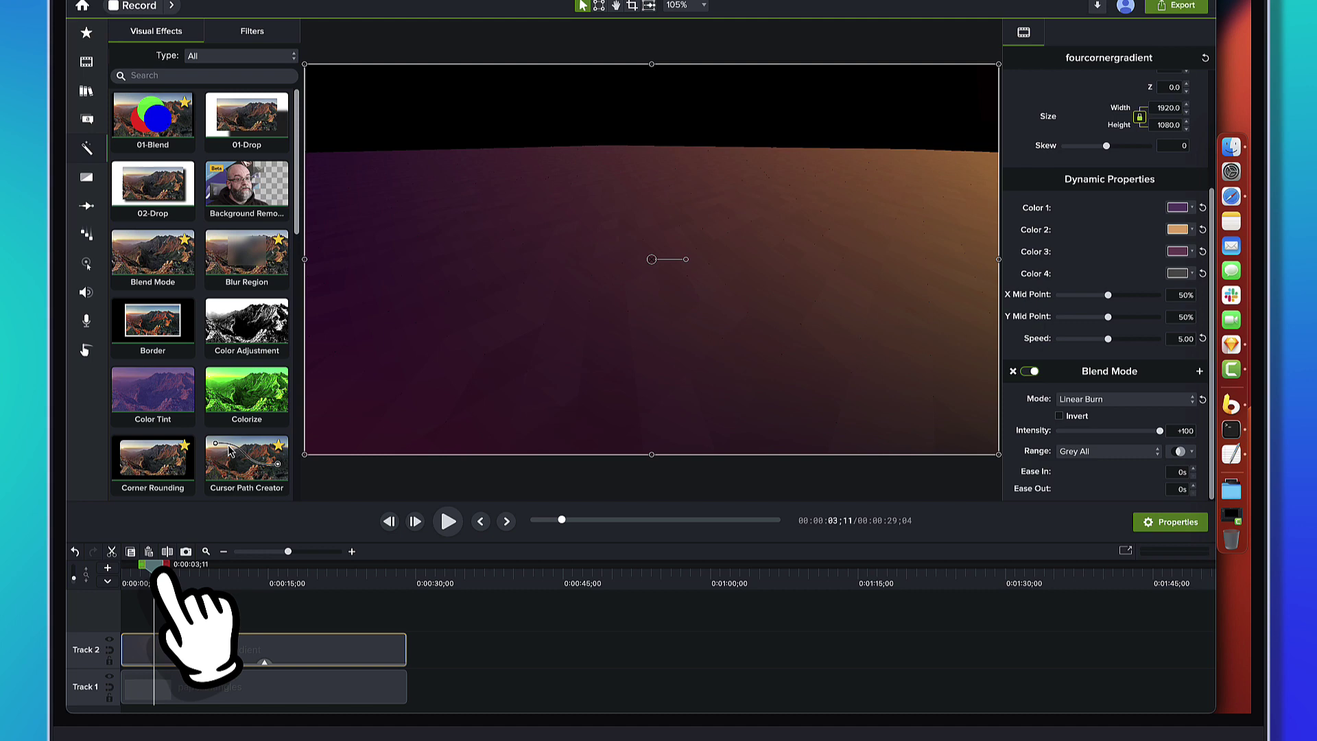
{"action": "left_click", "coordinate": [522, 676]}
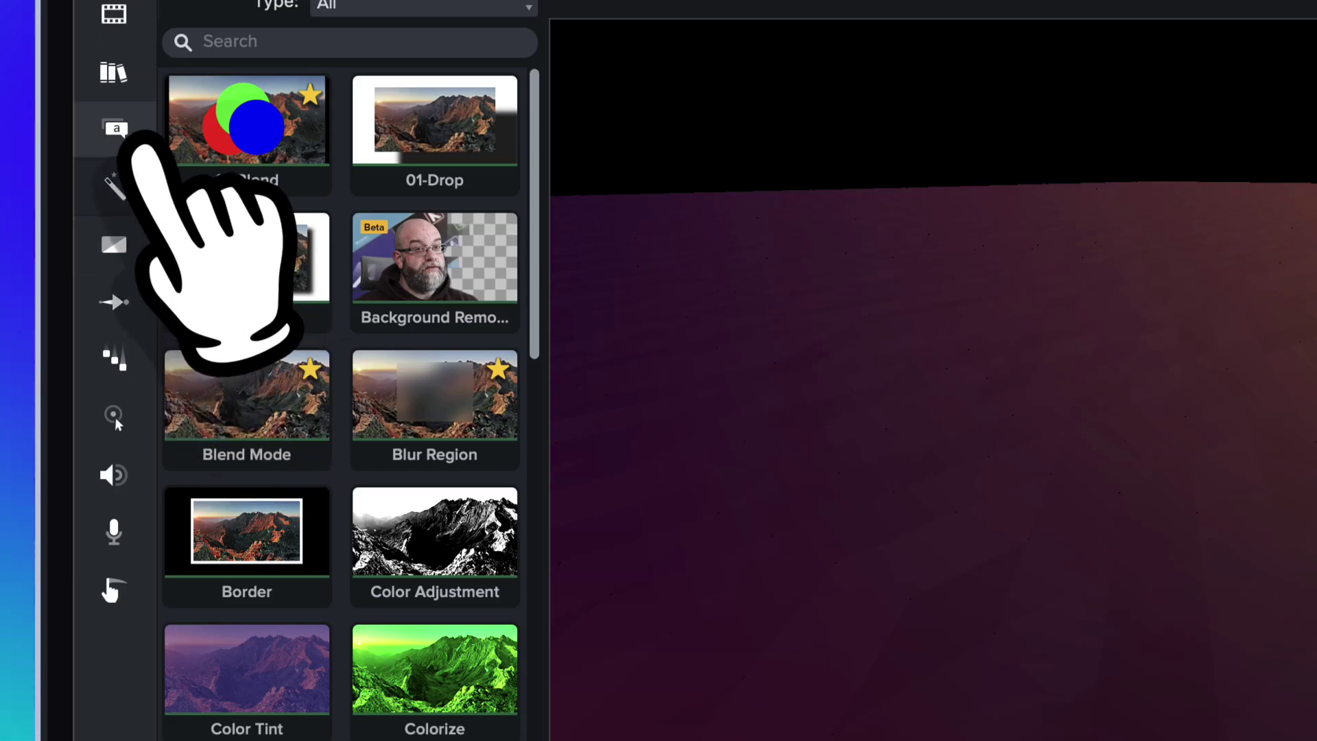
Step: Add the bold ABC callout from the User styles on a new track, stretched to match the backgrounds
{"action": "left_click", "coordinate": [130, 134]}
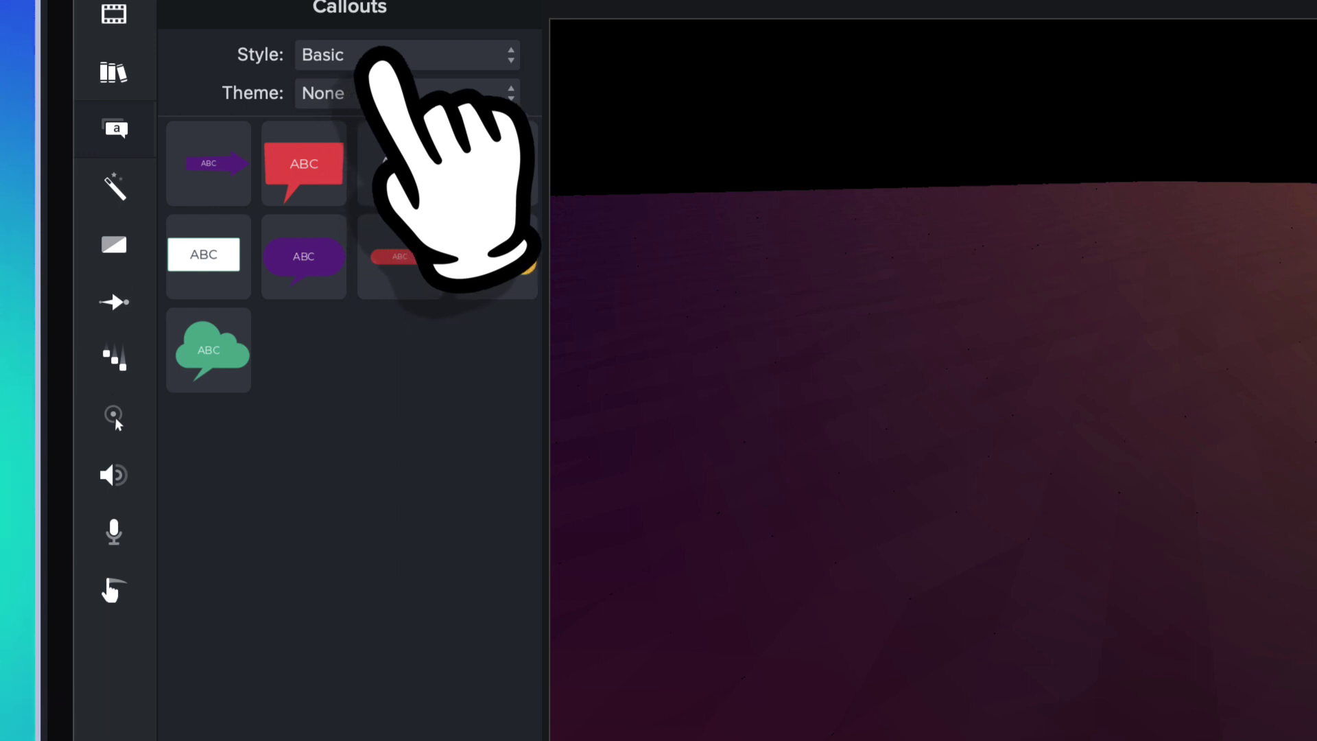
{"action": "left_click", "coordinate": [380, 56]}
{"action": "left_click", "coordinate": [412, 150]}
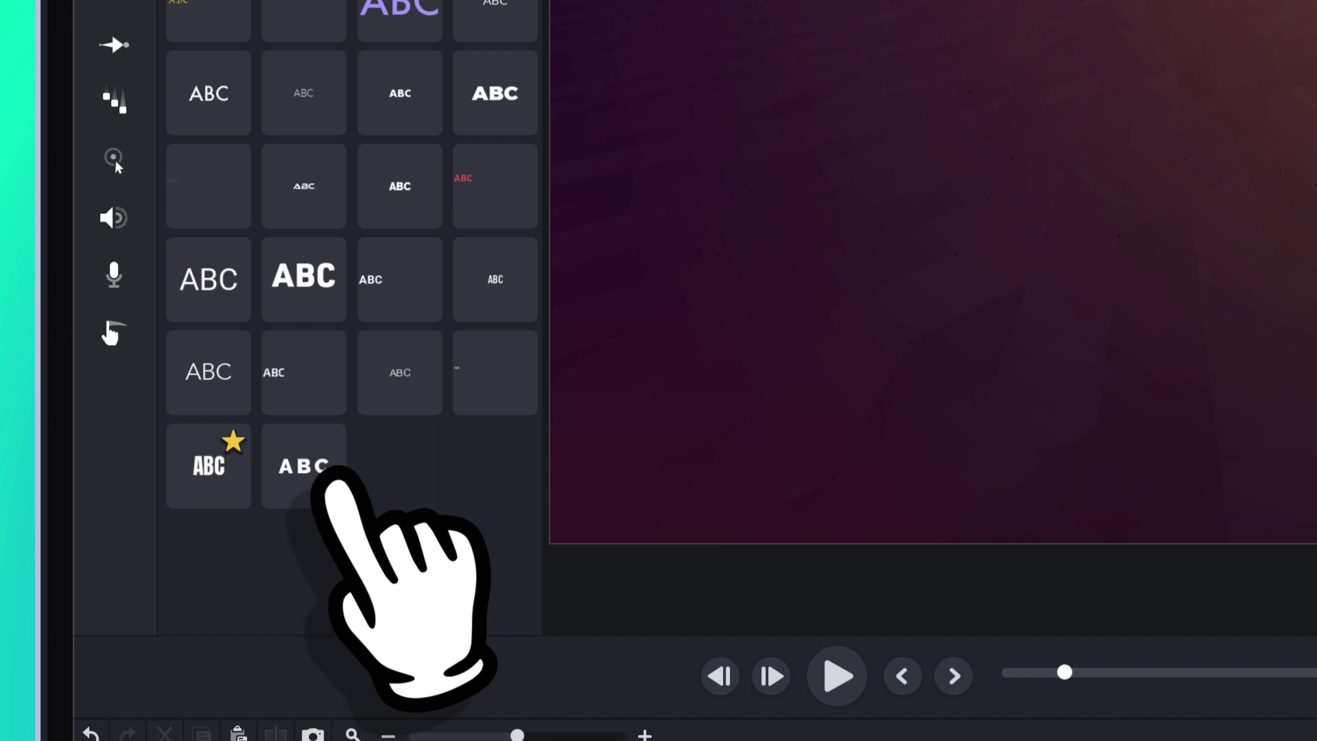
{"action": "left_click_drag", "start_coordinate": [323, 480], "coordinate": [212, 740]}
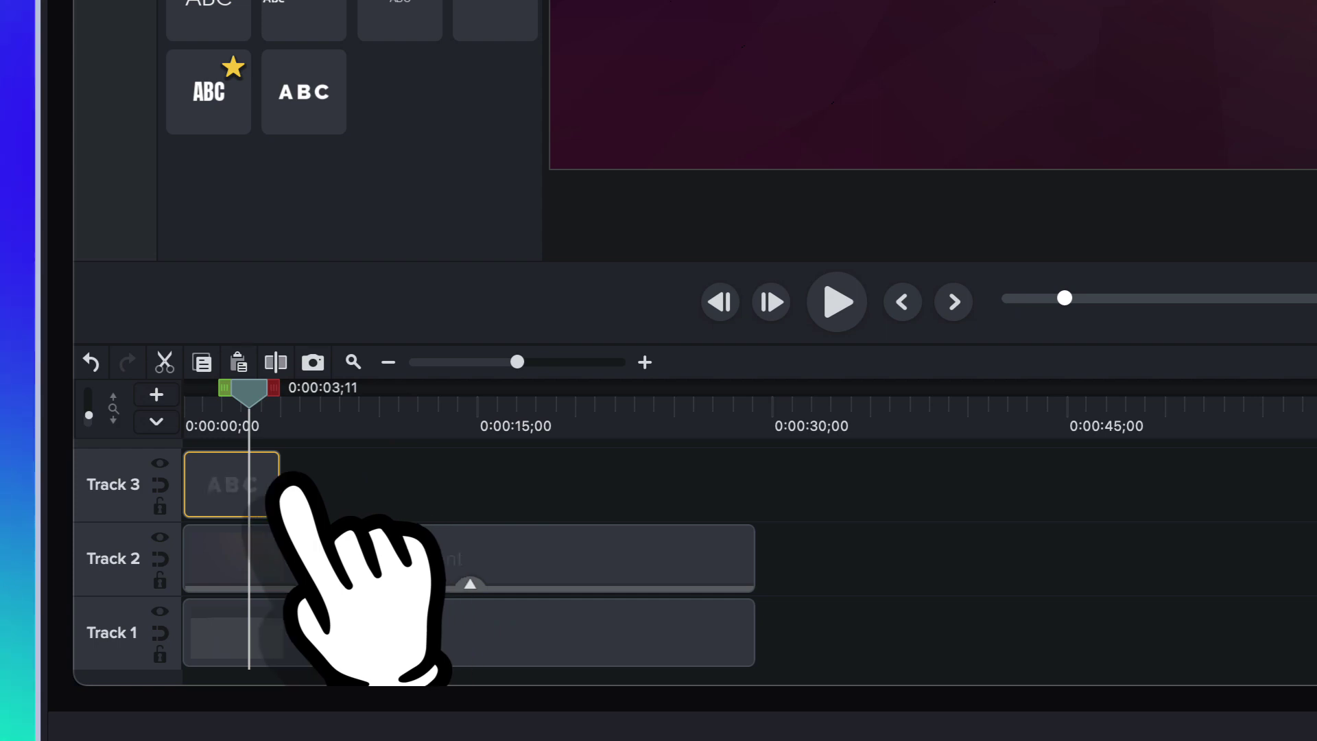
{"action": "left_click_drag", "start_coordinate": [281, 483], "coordinate": [755, 486]}
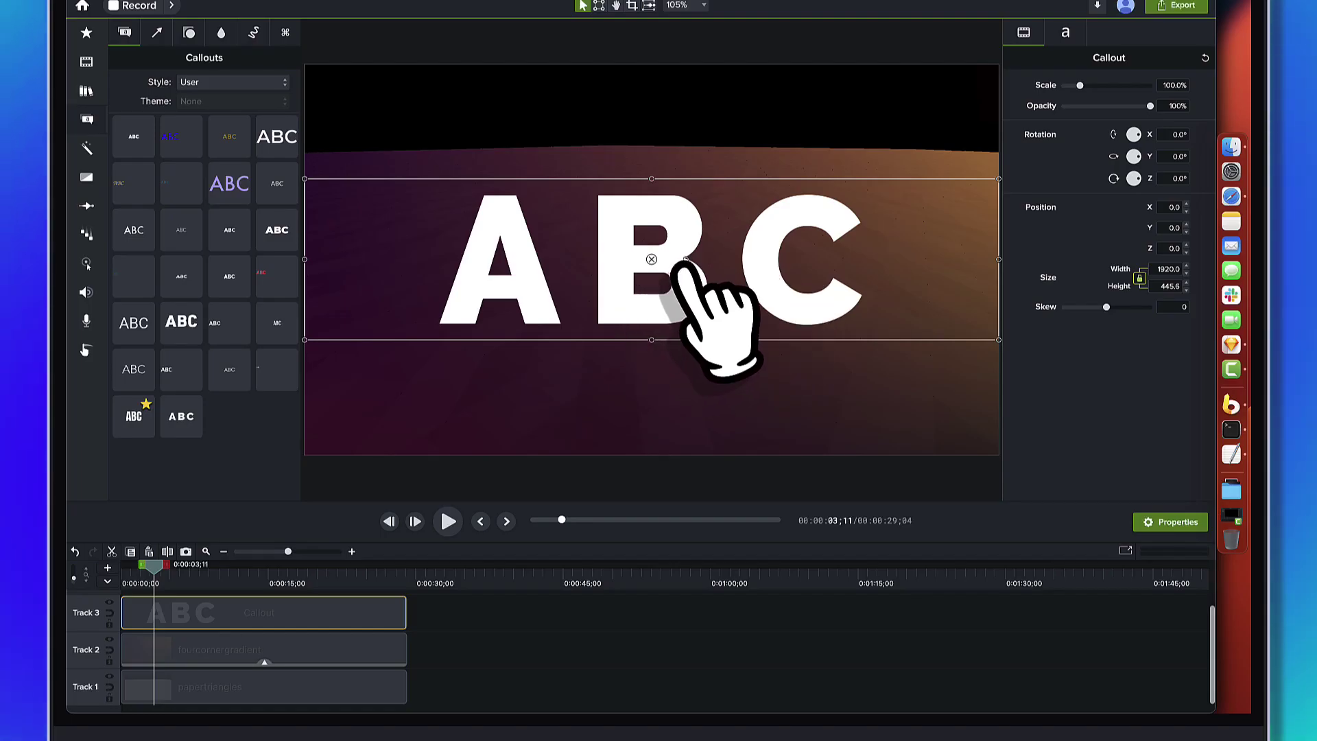
Step: Replace the callout's ABC with TITLE, then reselect it to view its font settings
{"action": "double_click", "coordinate": [679, 264]}
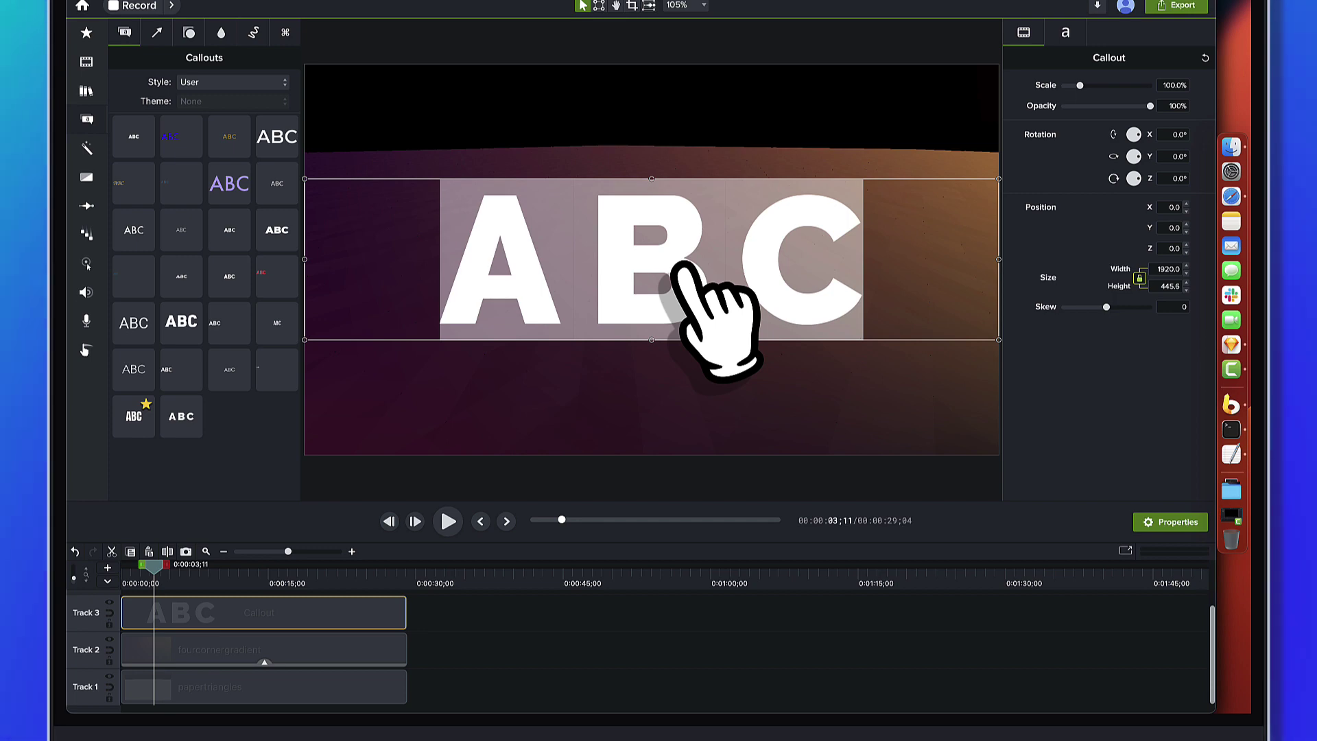
{"action": "type", "text": "TIT"}
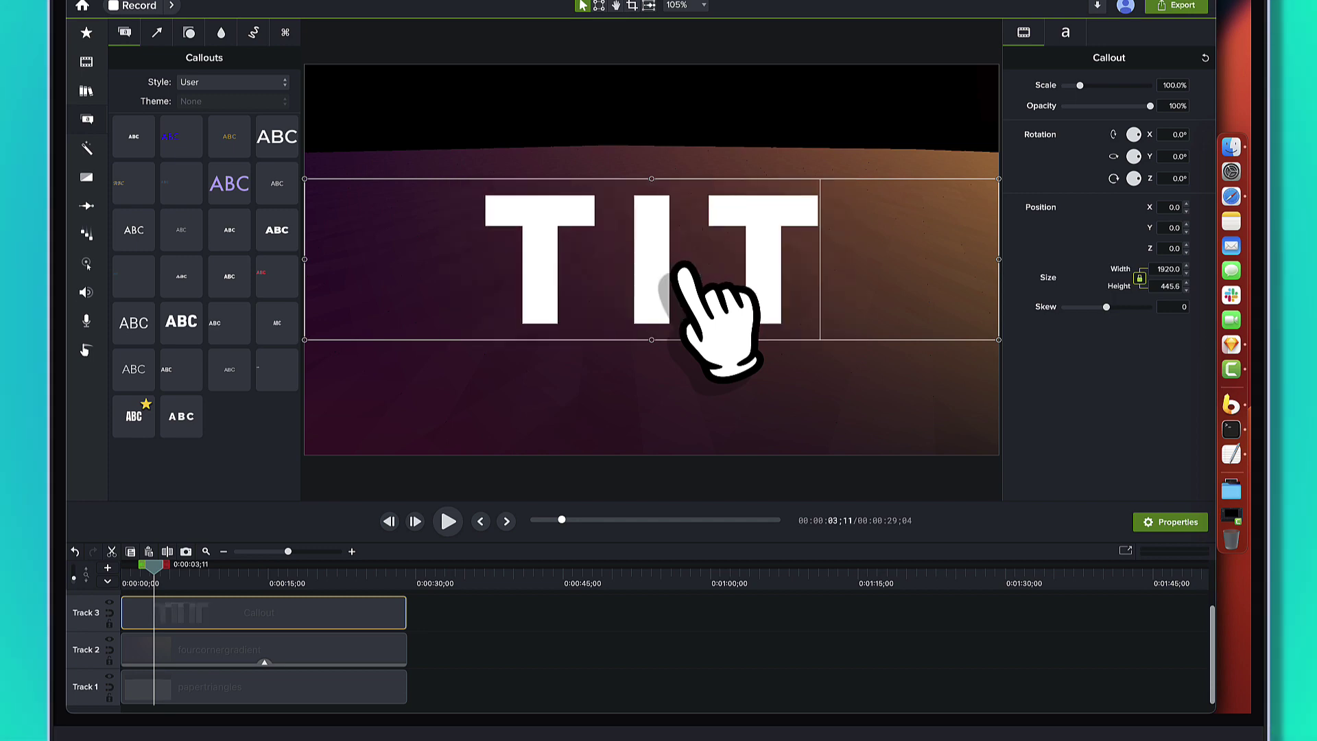
{"action": "type", "text": "LE"}
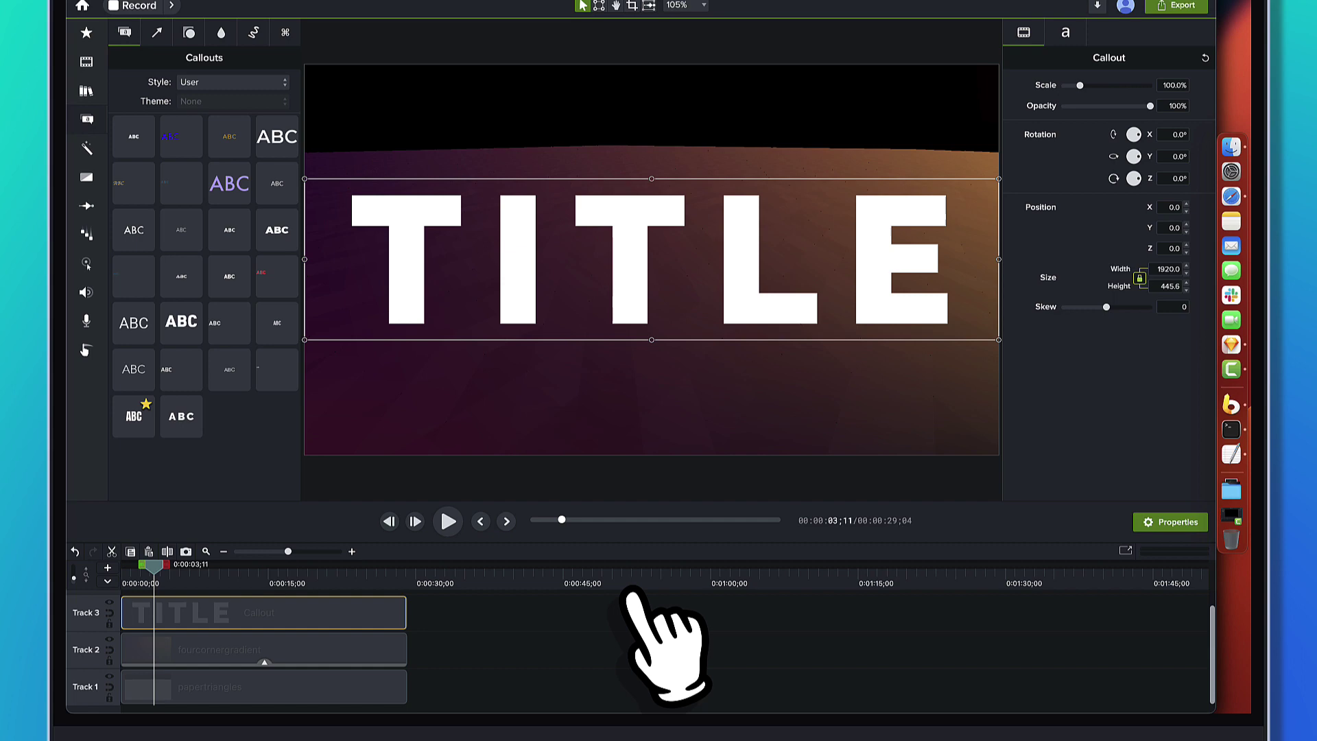
{"action": "left_click", "coordinate": [635, 637]}
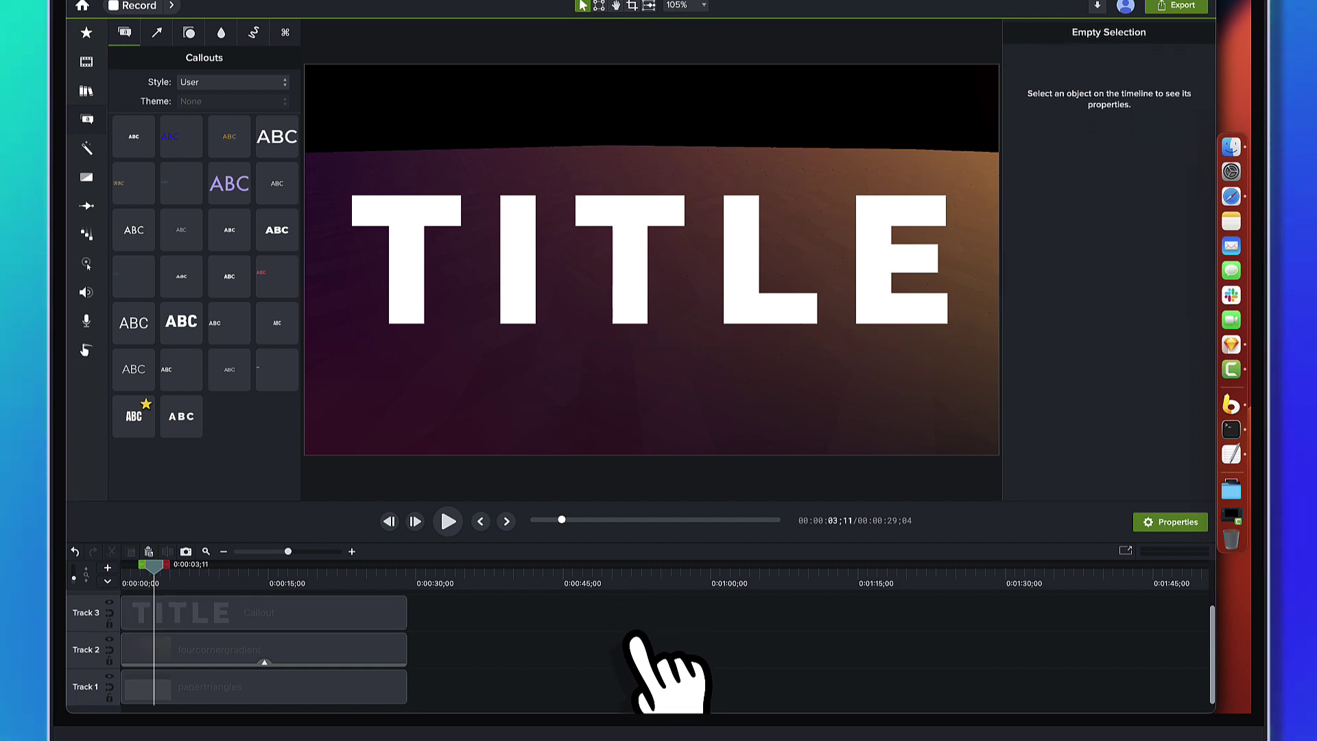
{"action": "left_click", "coordinate": [650, 262]}
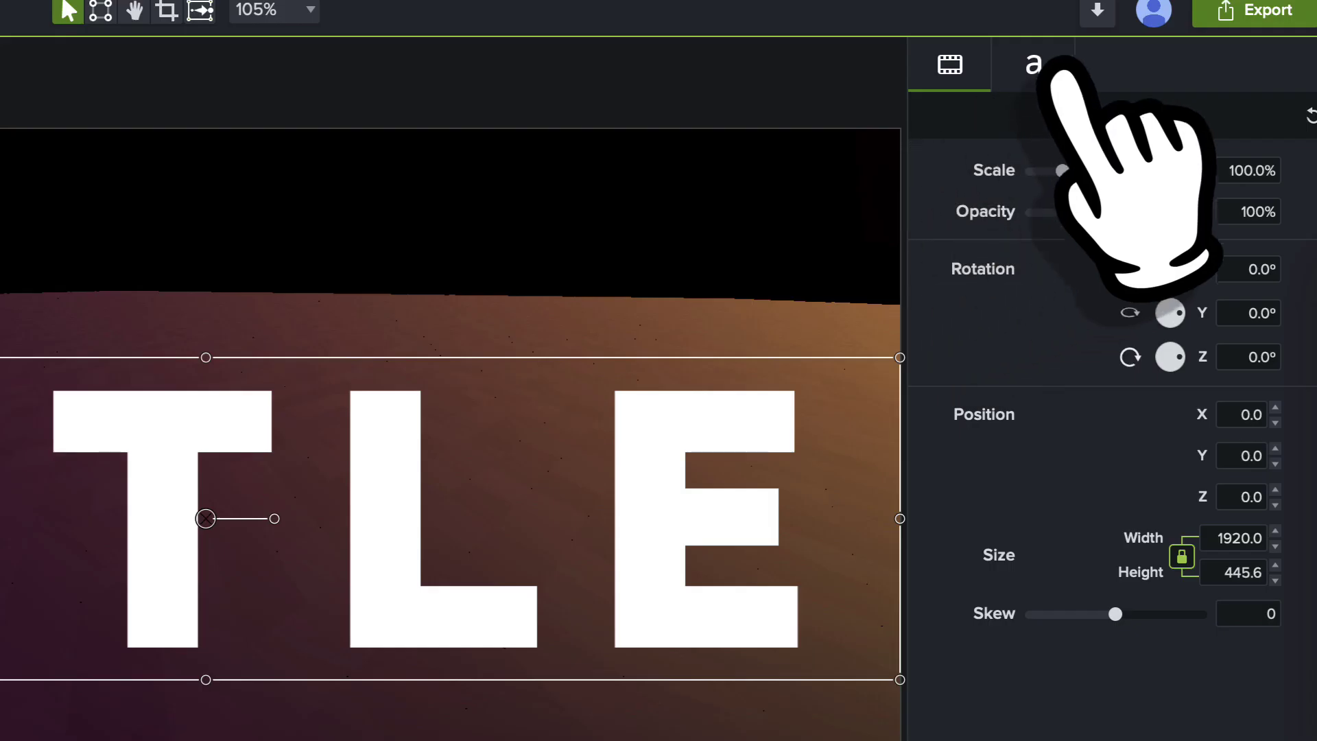
{"action": "left_click", "coordinate": [1039, 67]}
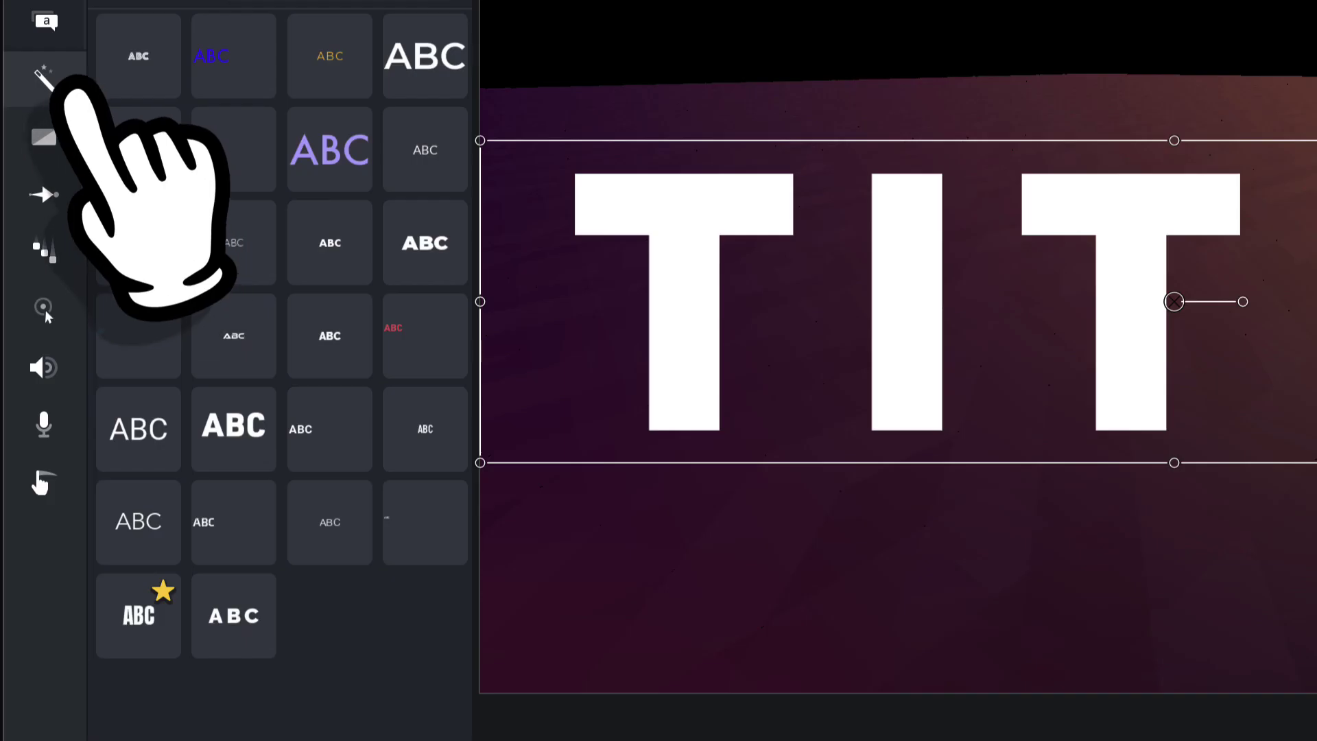
Step: Apply a Drop Shadow effect from Visual Effects to the TITLE callout
{"action": "left_click", "coordinate": [59, 81]}
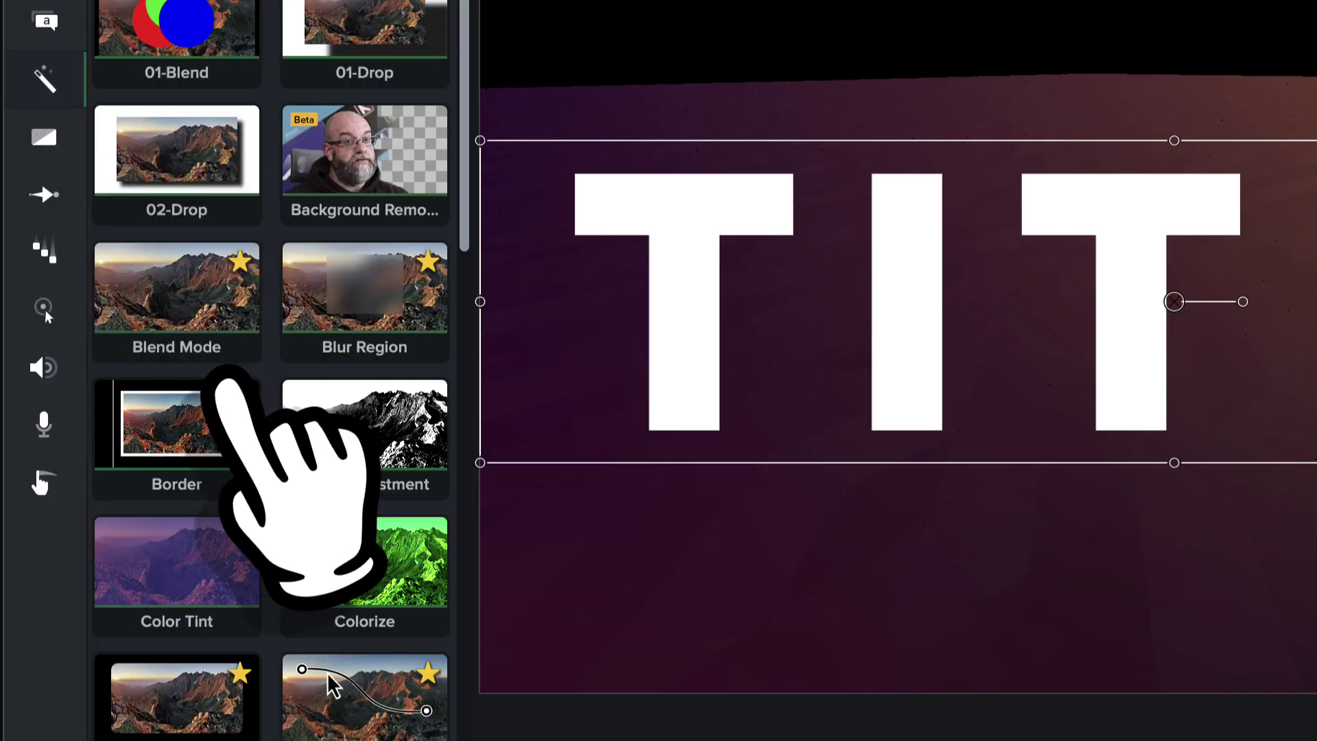
{"action": "scroll", "coordinate": [209, 422], "scroll_direction": "down", "scroll_amount": 1}
{"action": "scroll", "coordinate": [210, 422], "scroll_direction": "down", "scroll_amount": 10}
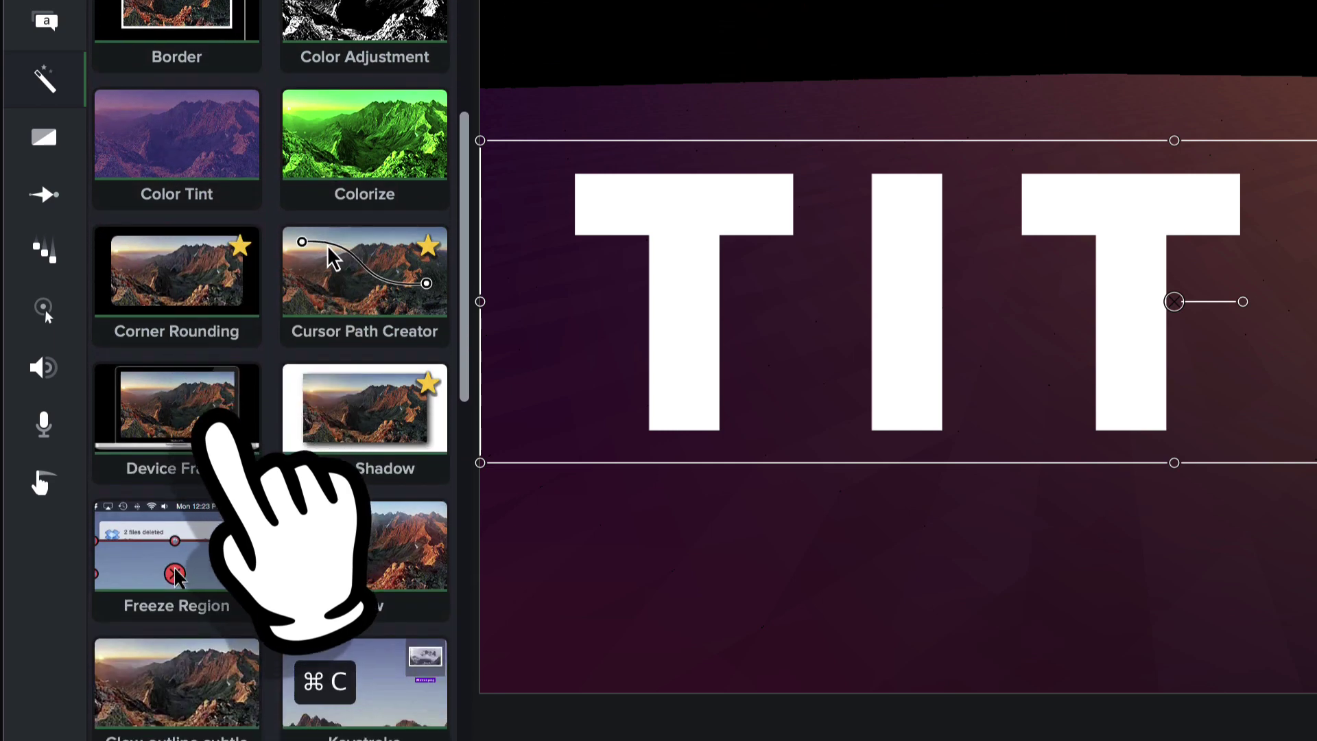
{"action": "scroll", "coordinate": [209, 421], "scroll_direction": "down", "scroll_amount": 2}
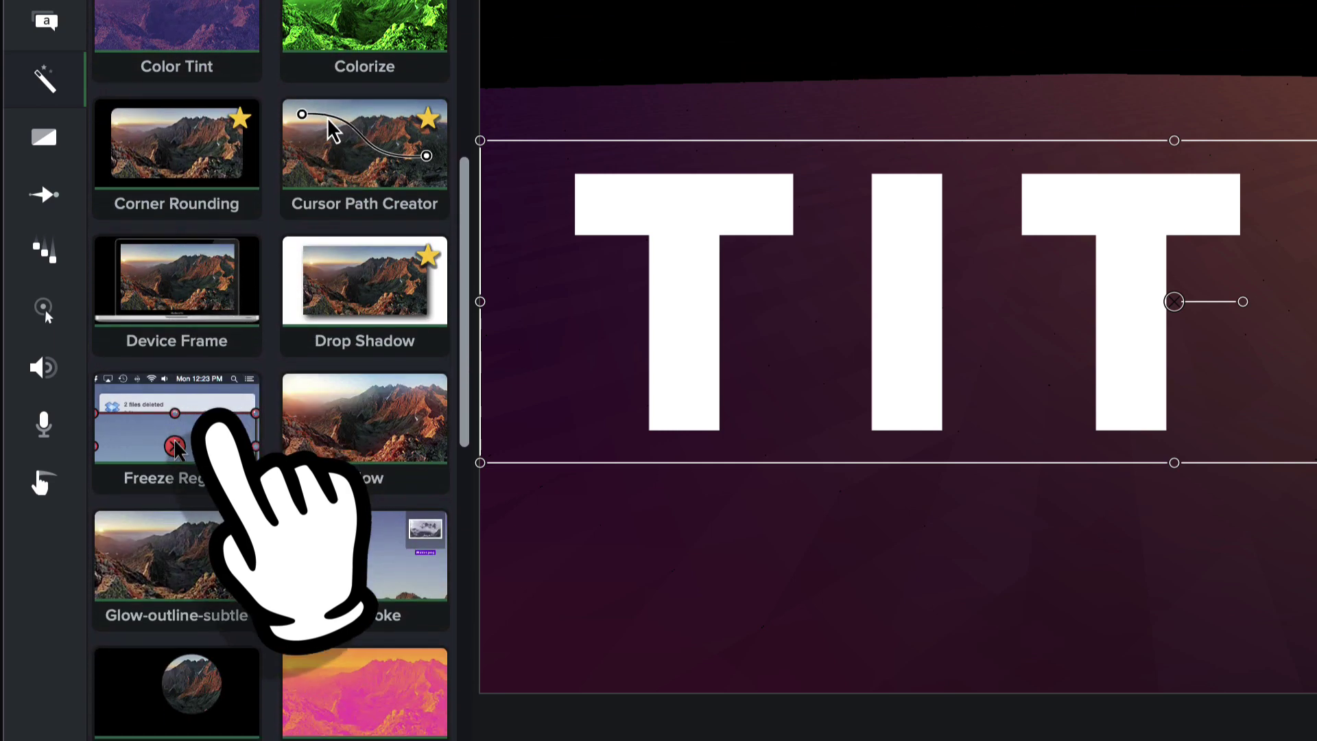
{"action": "scroll", "coordinate": [209, 422], "scroll_direction": "down", "scroll_amount": 4}
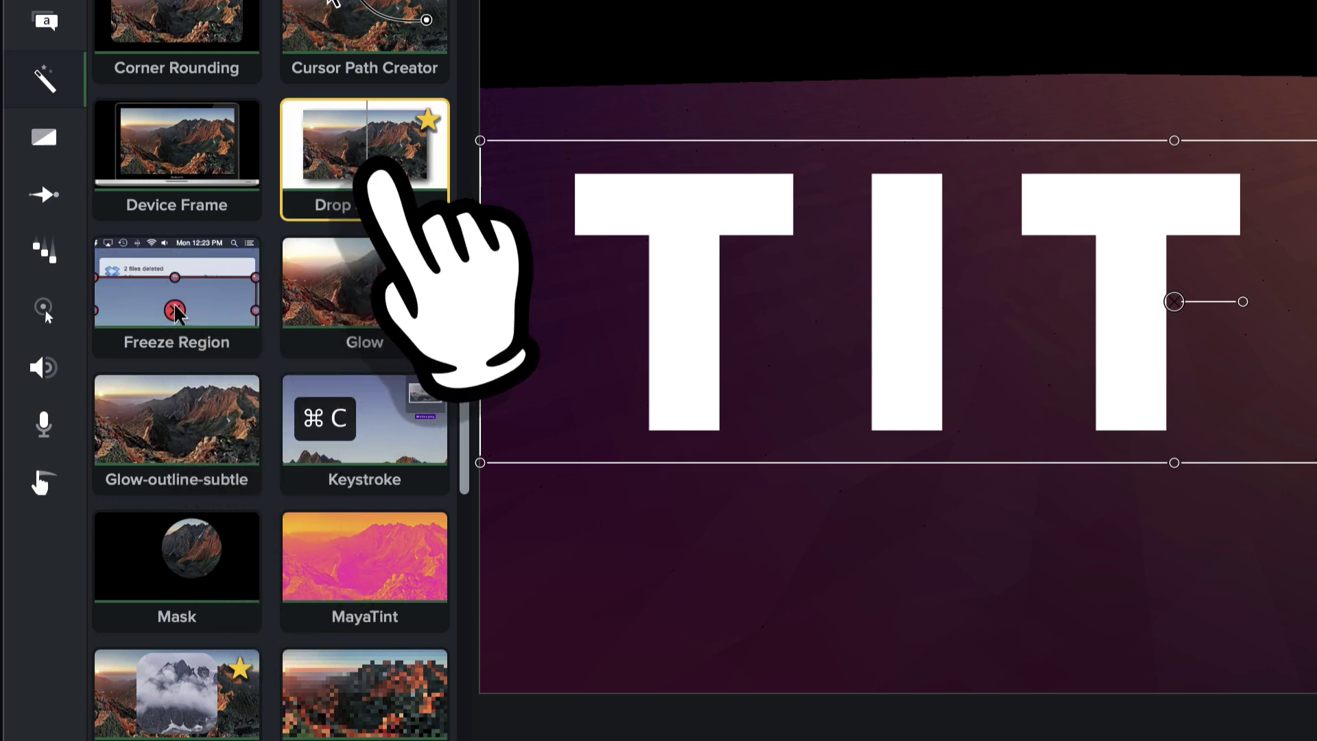
{"action": "left_click_drag", "start_coordinate": [377, 168], "coordinate": [668, 206]}
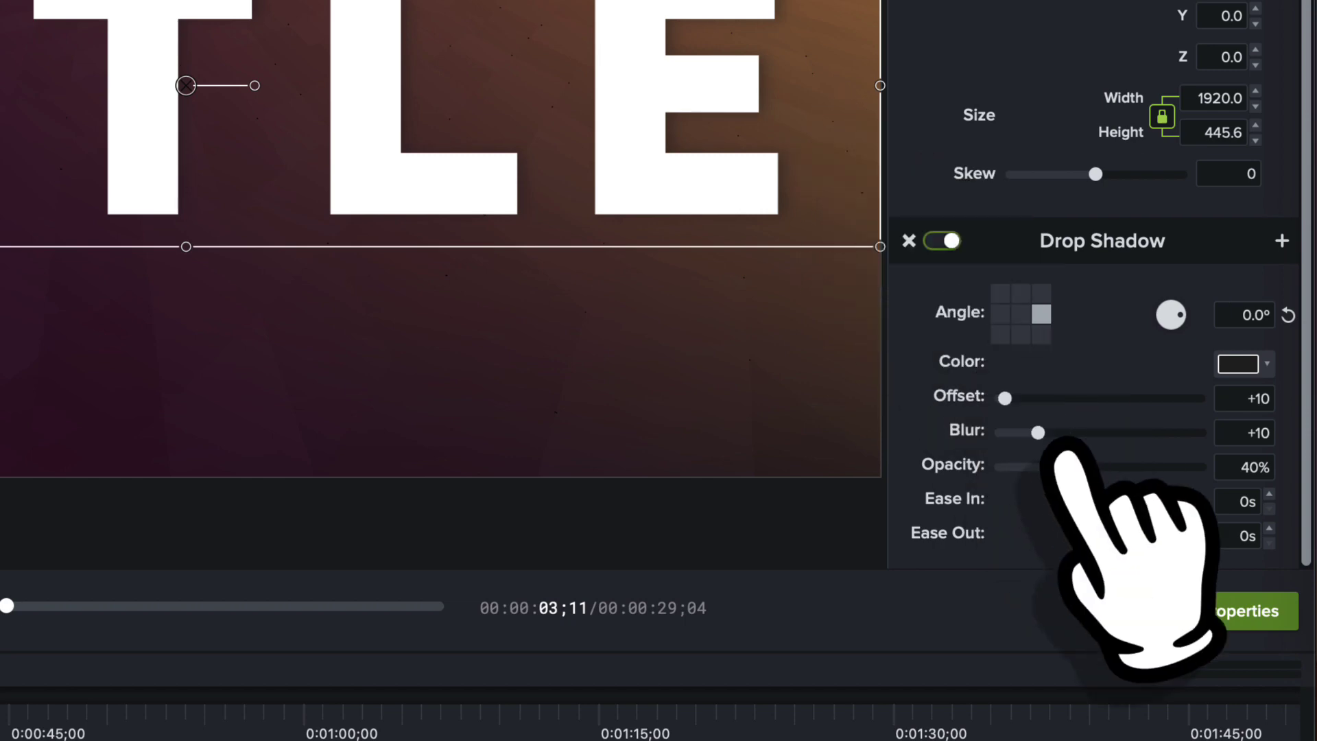
Step: Set the shadow's Blur to 0, Opacity to 100% and Offset to about +44
{"action": "left_click_drag", "start_coordinate": [1038, 432], "coordinate": [997, 432]}
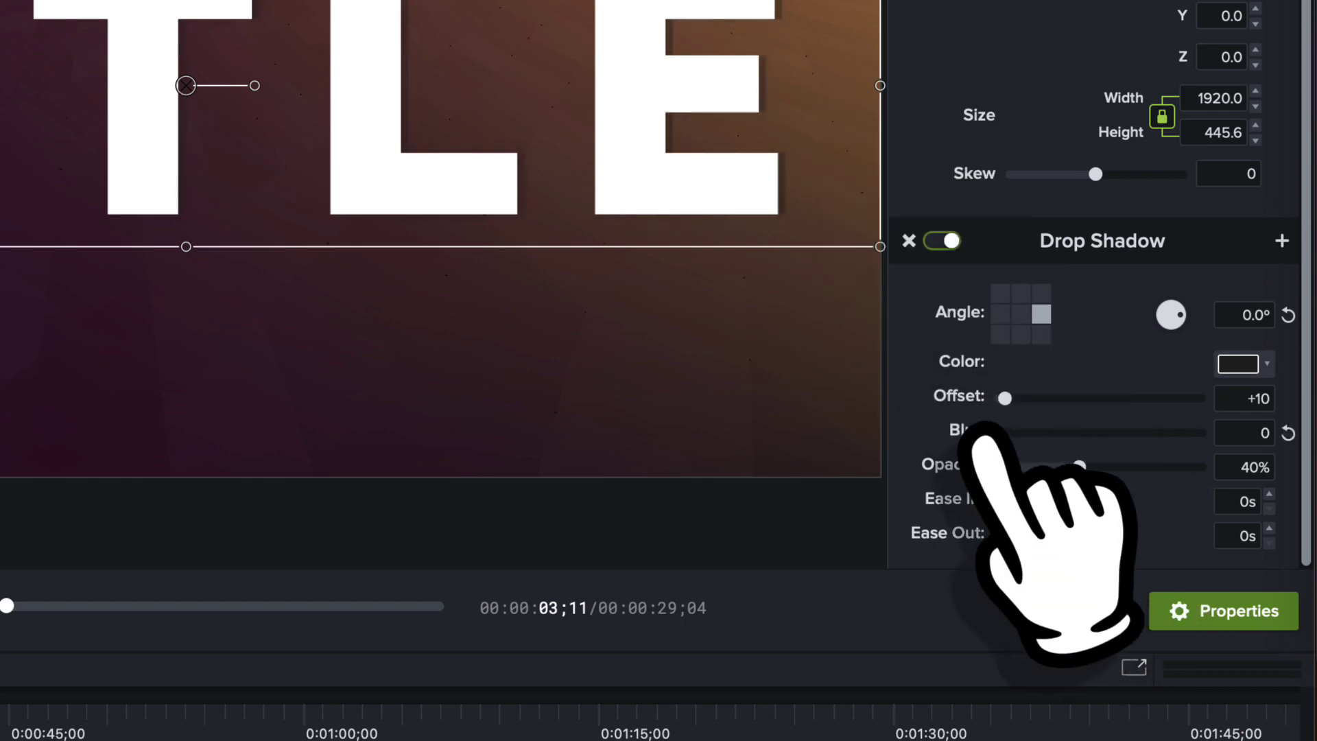
{"action": "left_click_drag", "start_coordinate": [1079, 467], "coordinate": [1238, 473]}
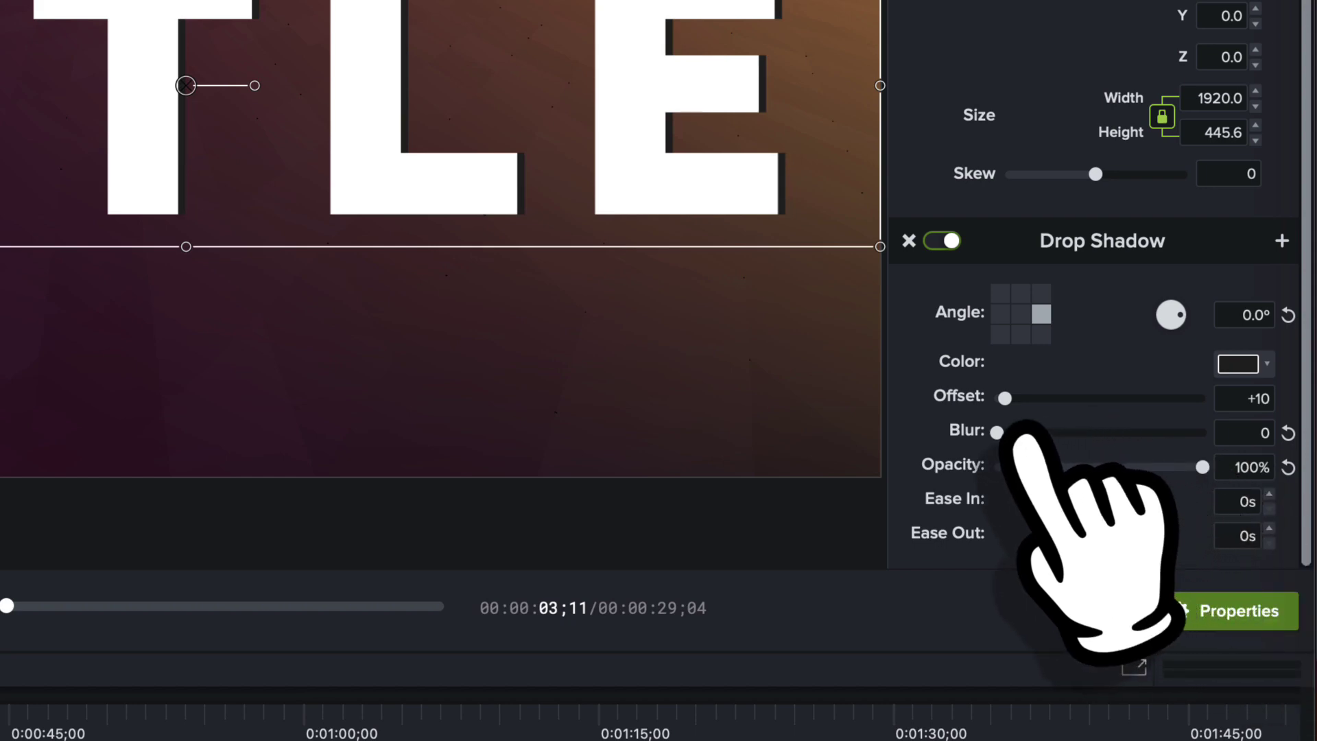
{"action": "left_click_drag", "start_coordinate": [1022, 405], "coordinate": [1035, 405]}
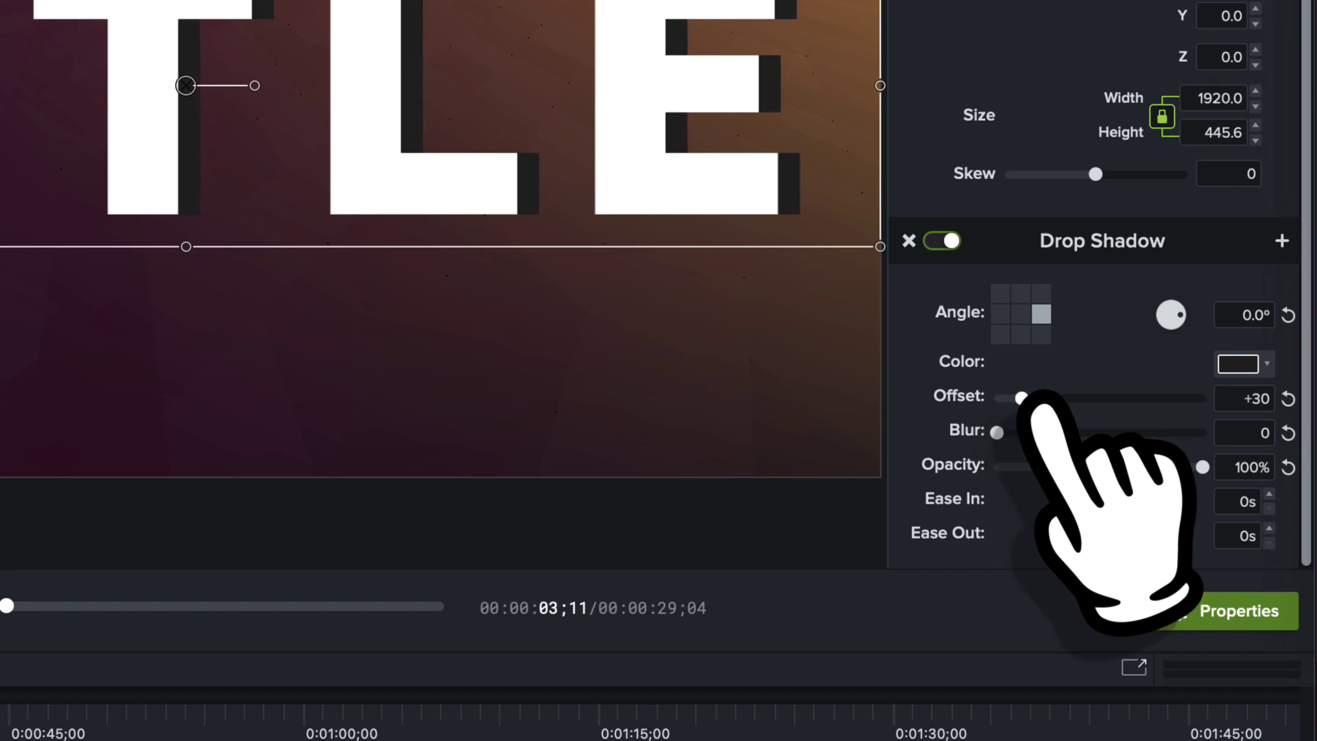
{"action": "left_click_drag", "start_coordinate": [1042, 403], "coordinate": [1046, 403]}
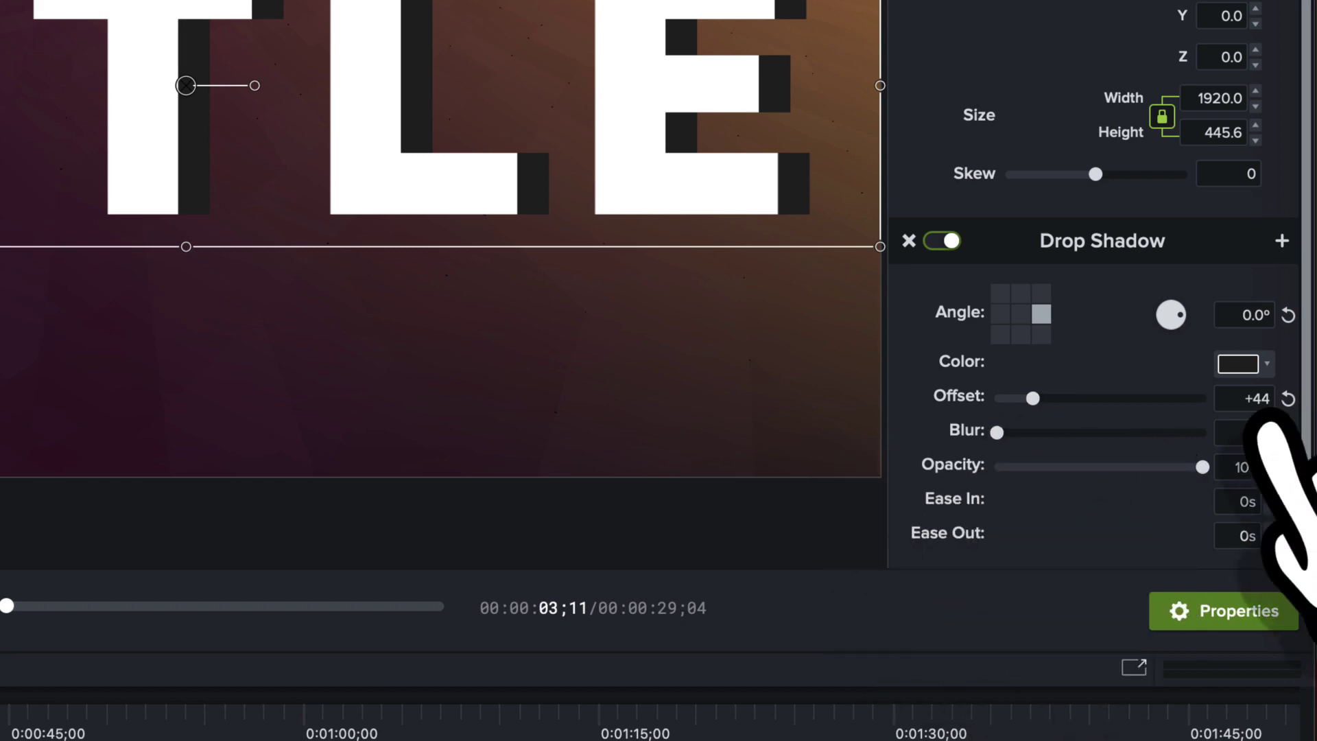
Step: Pick a dark grey from the Drop Shadow Color swatch for TITLE's shadow
{"action": "left_click", "coordinate": [1241, 362]}
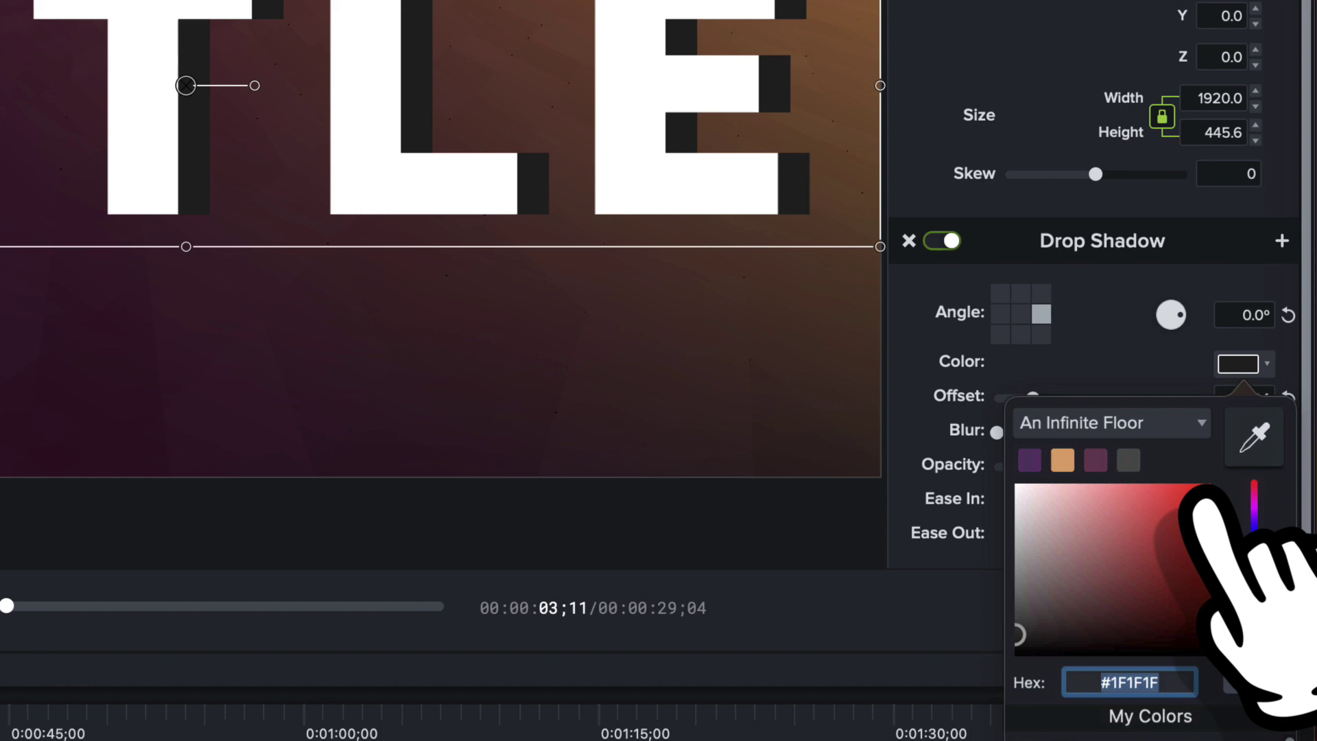
{"action": "left_click", "coordinate": [1020, 610]}
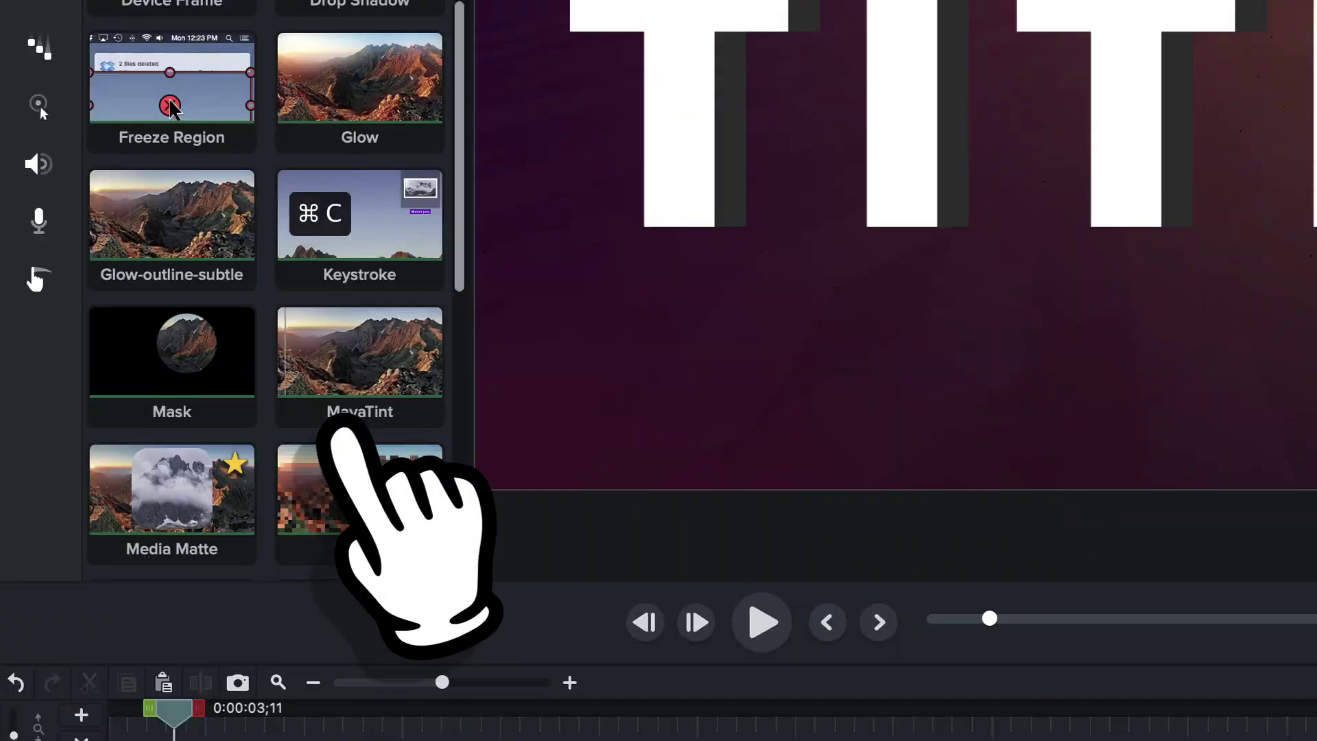
{"action": "scroll", "coordinate": [236, 422], "scroll_direction": "down", "scroll_amount": 5}
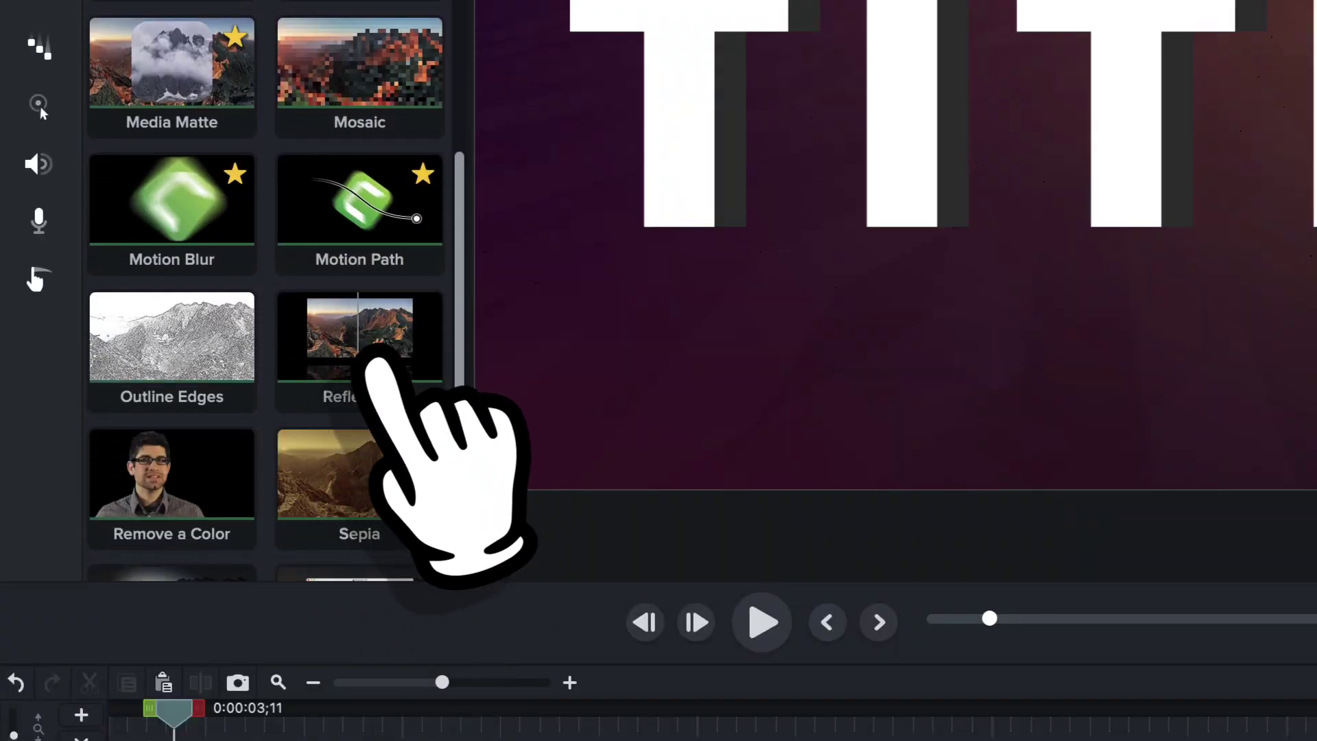
{"action": "left_click_drag", "start_coordinate": [375, 353], "coordinate": [653, 182]}
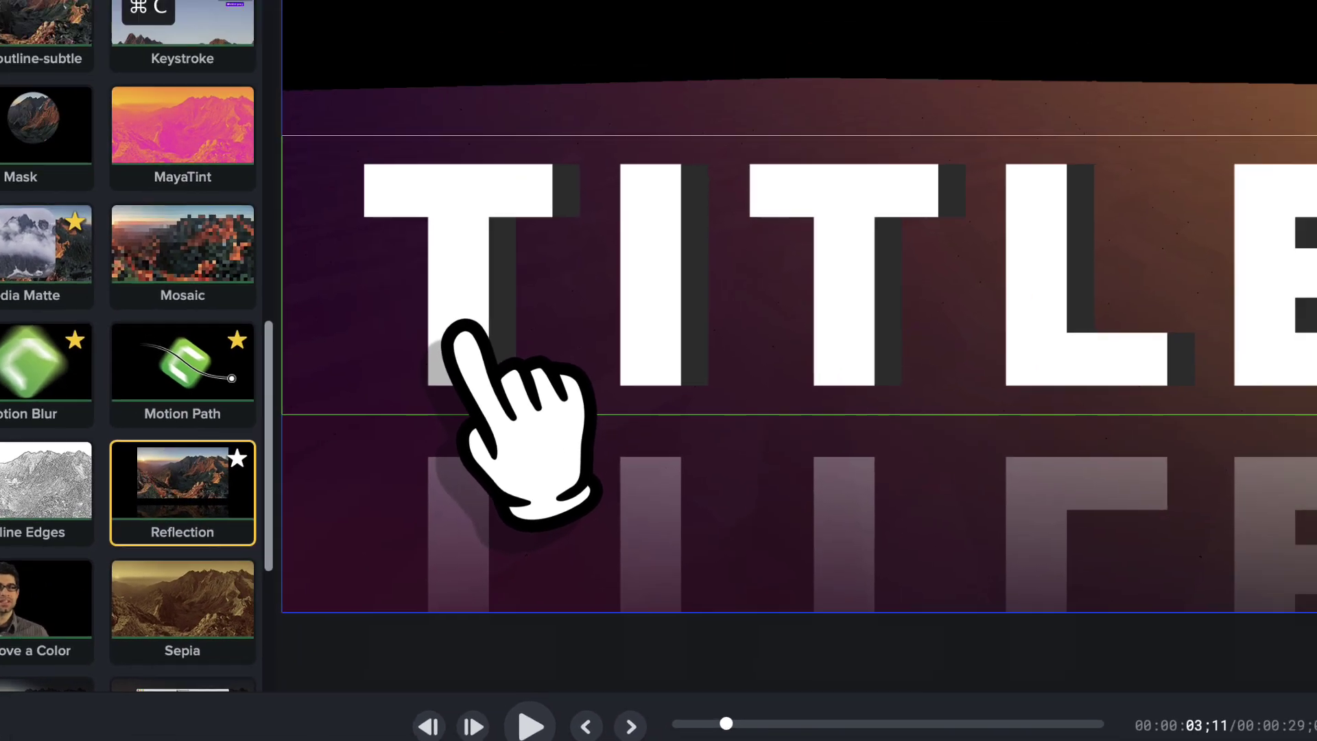
{"action": "left_click_drag", "start_coordinate": [463, 330], "coordinate": [466, 366]}
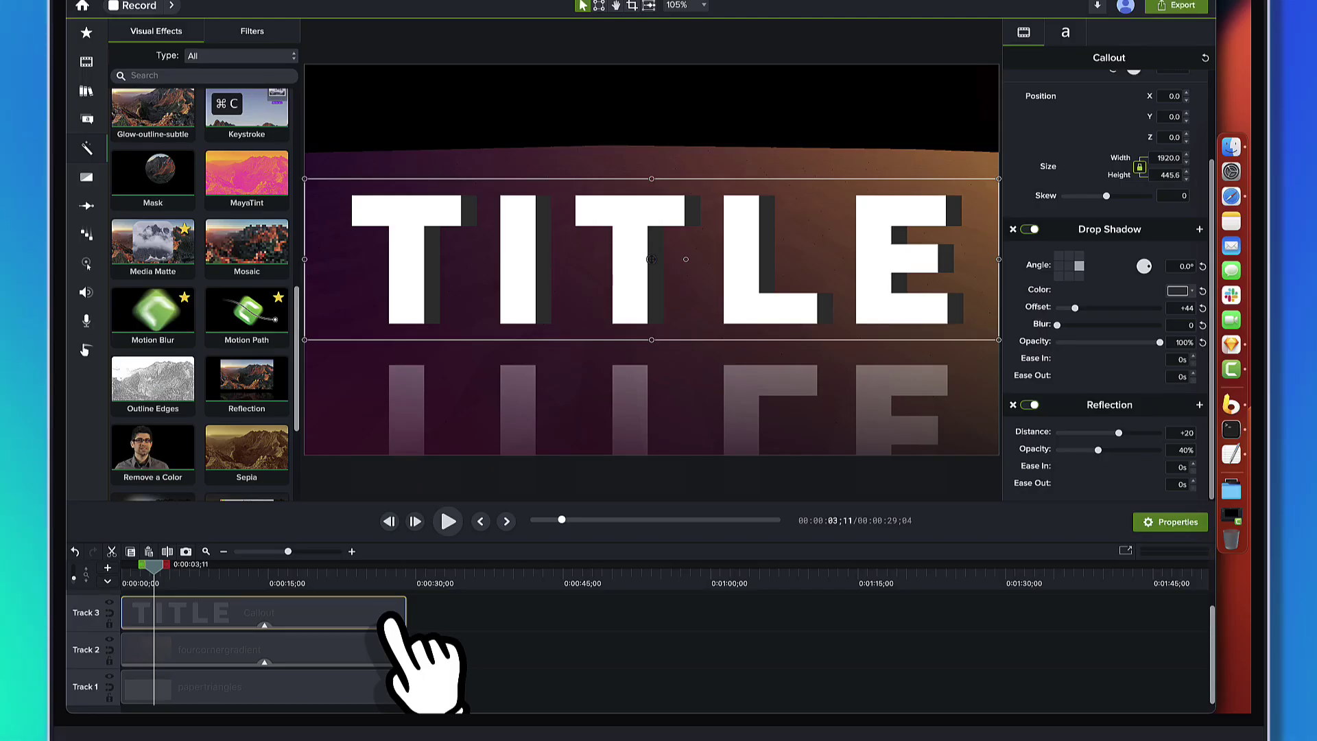
{"action": "key", "text": "super+z"}
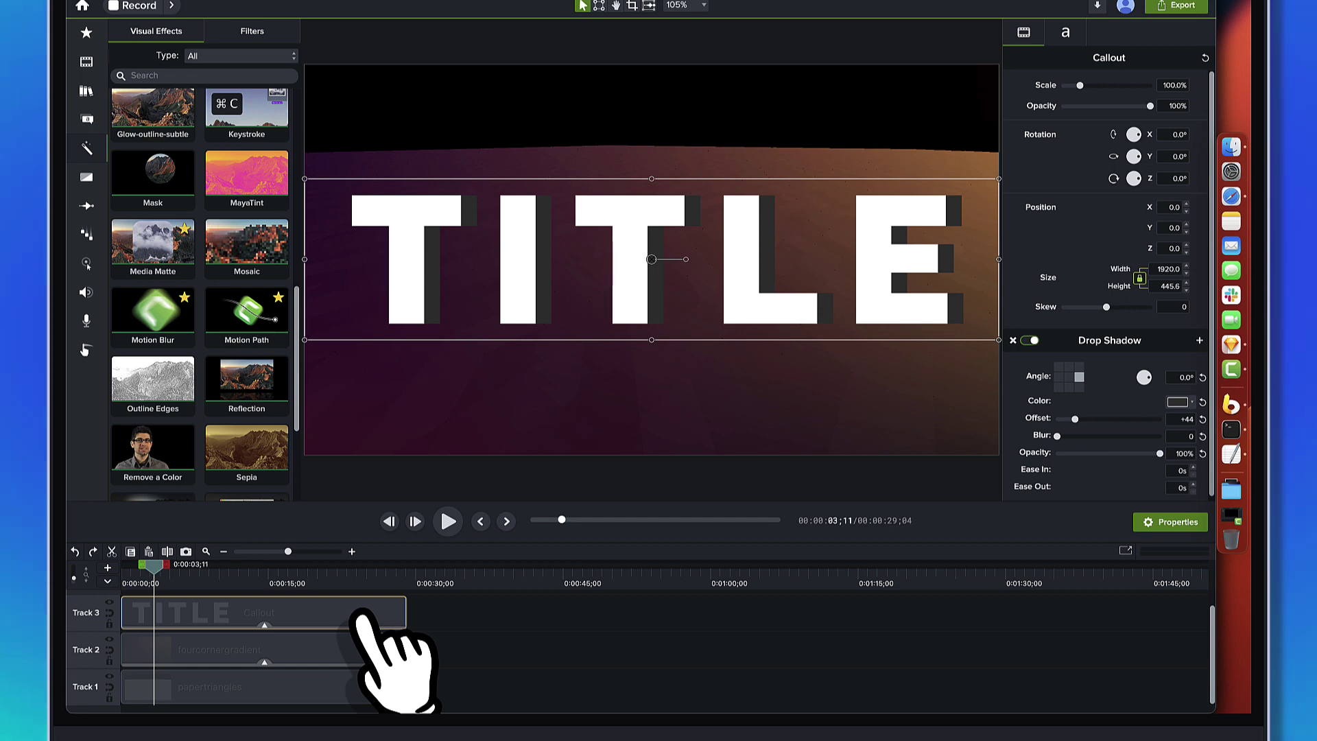
Step: Group the TITLE callout into Group 1 and resize the group to its visible size
{"action": "key", "text": "super+g"}
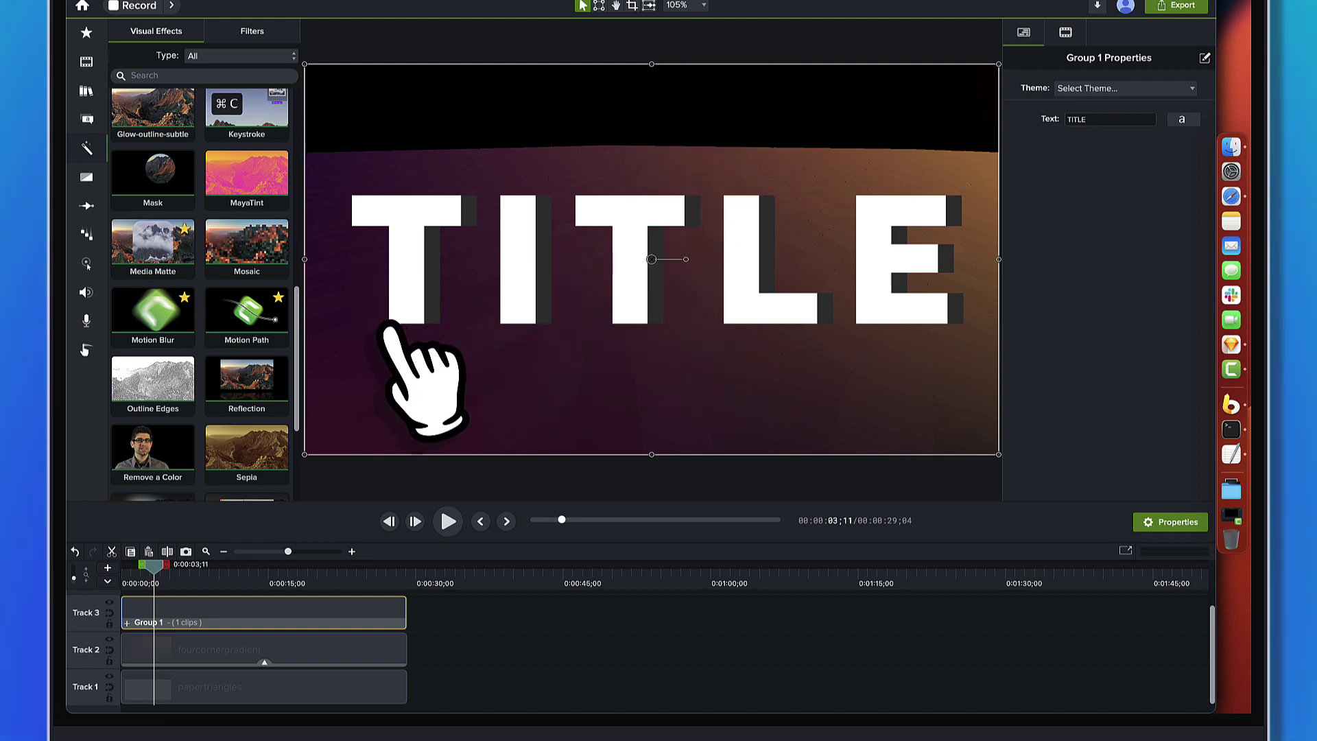
{"action": "left_click_drag", "start_coordinate": [255, 396], "coordinate": [518, 295]}
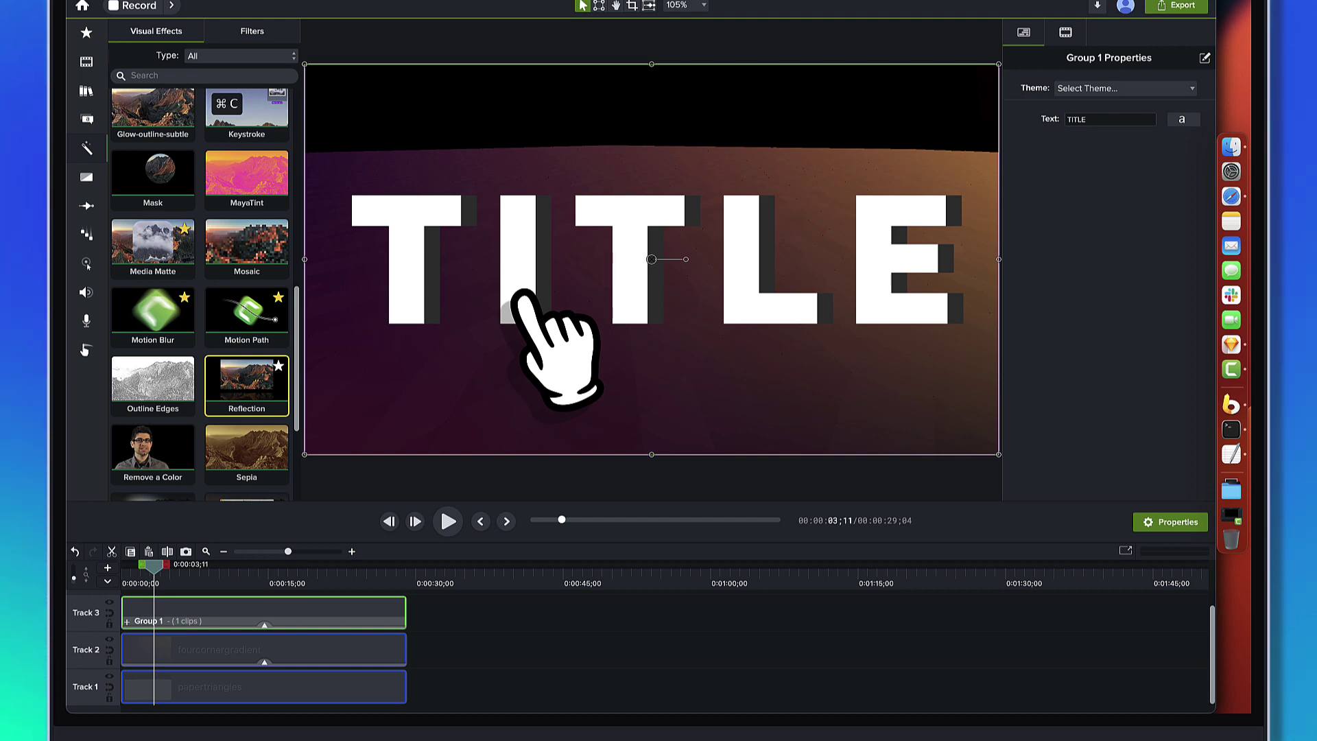
{"action": "left_click_drag", "start_coordinate": [523, 295], "coordinate": [279, 441]}
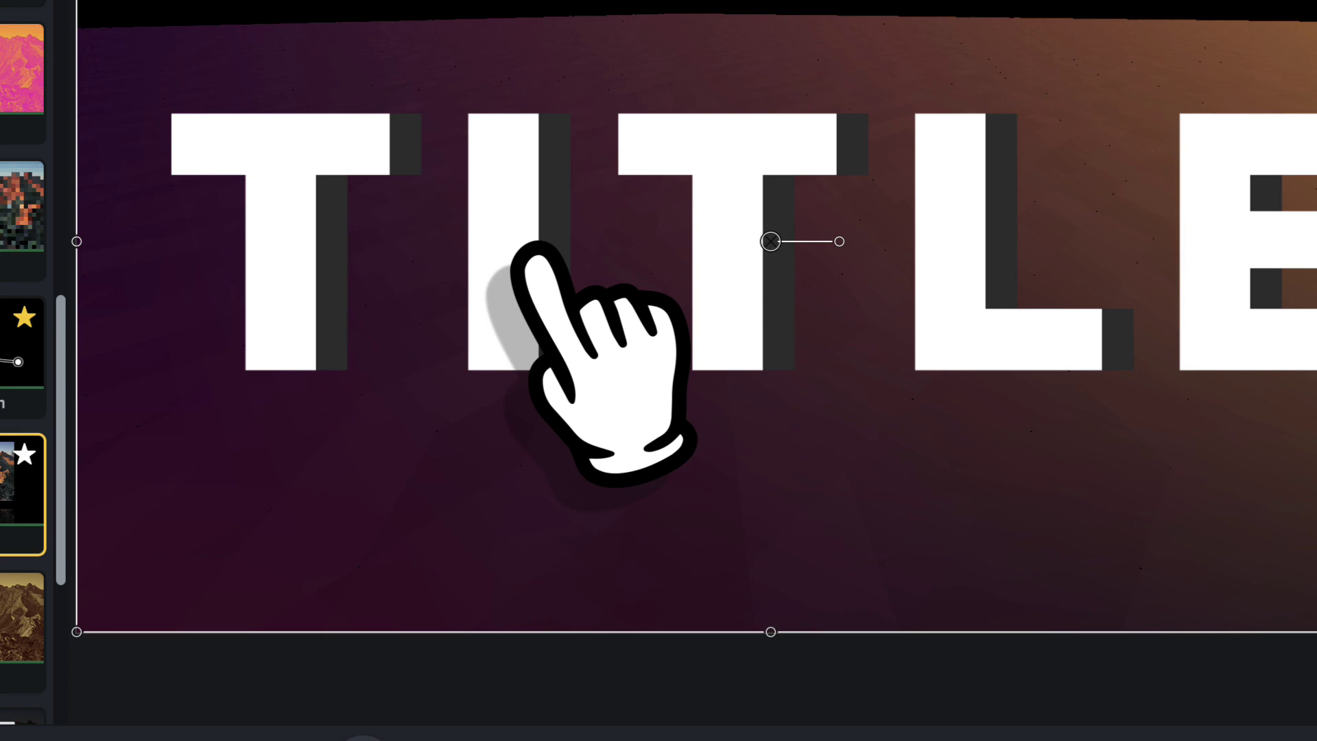
{"action": "right_click", "coordinate": [523, 247]}
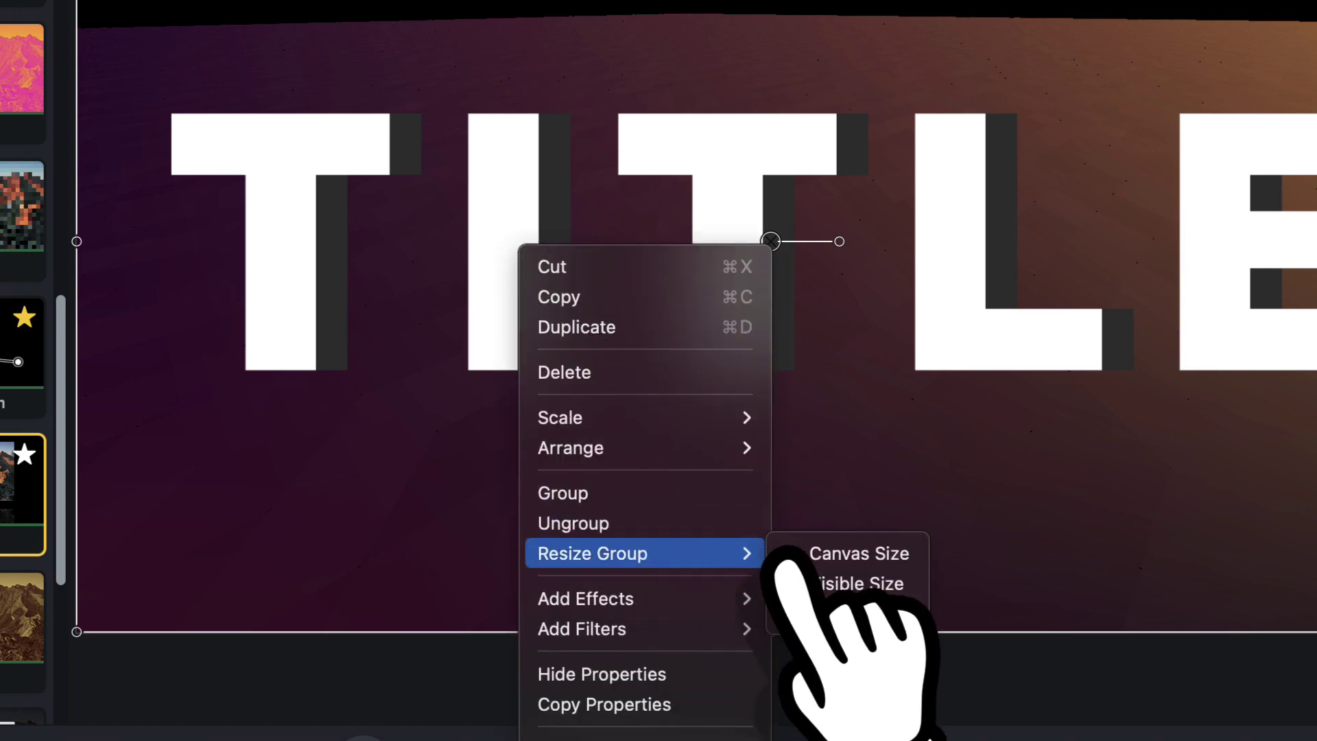
{"action": "left_click", "coordinate": [842, 581]}
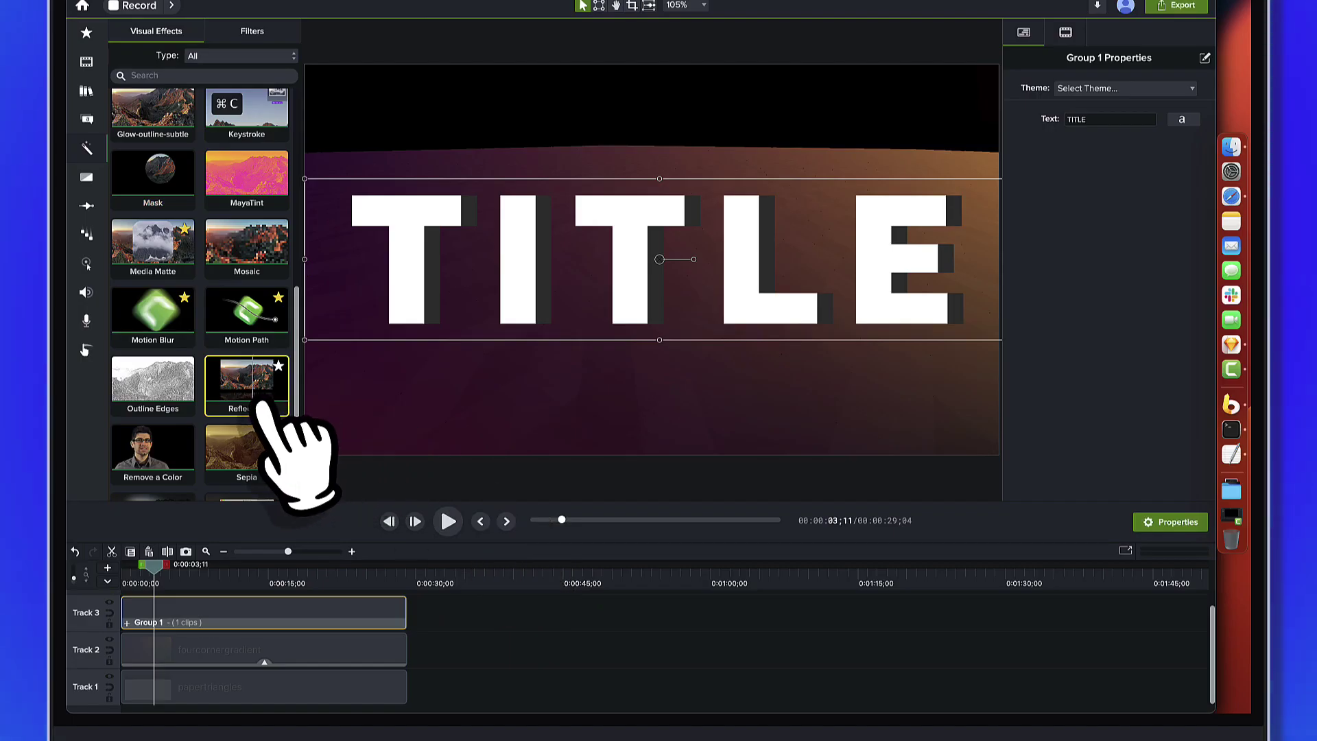
Step: Add a Reflection to the TITLE group with Distance -91 and 40% opacity, then deselect
{"action": "left_click_drag", "start_coordinate": [279, 410], "coordinate": [405, 302]}
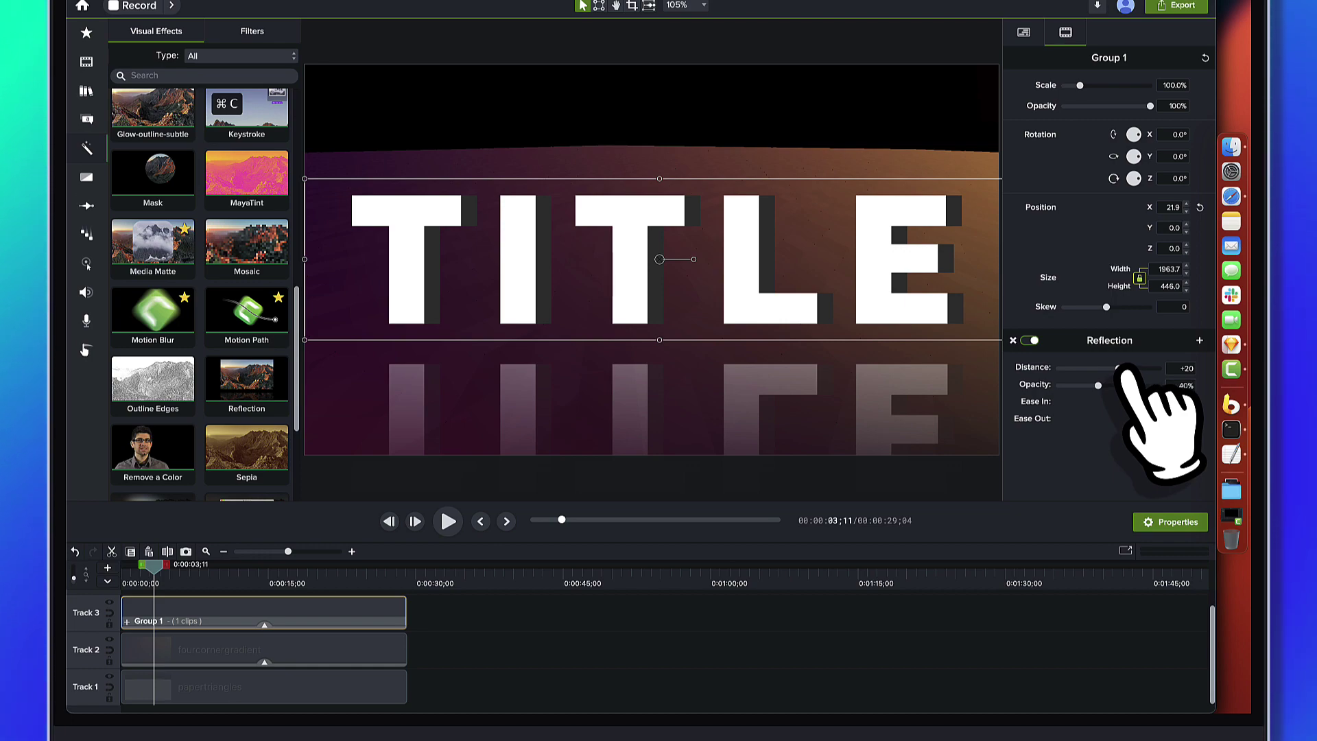
{"action": "left_click_drag", "start_coordinate": [1118, 368], "coordinate": [1029, 391]}
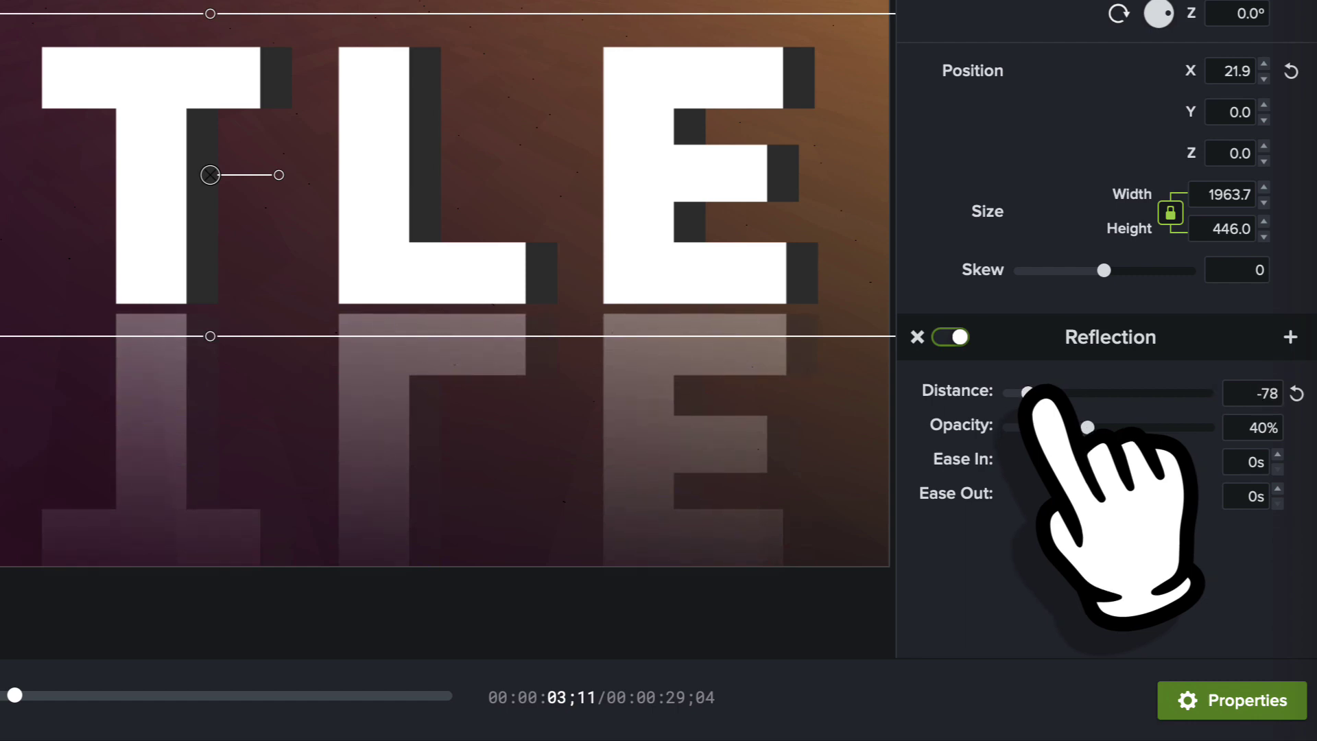
{"action": "scroll", "coordinate": [539, 312], "scroll_direction": "up", "scroll_amount": 5}
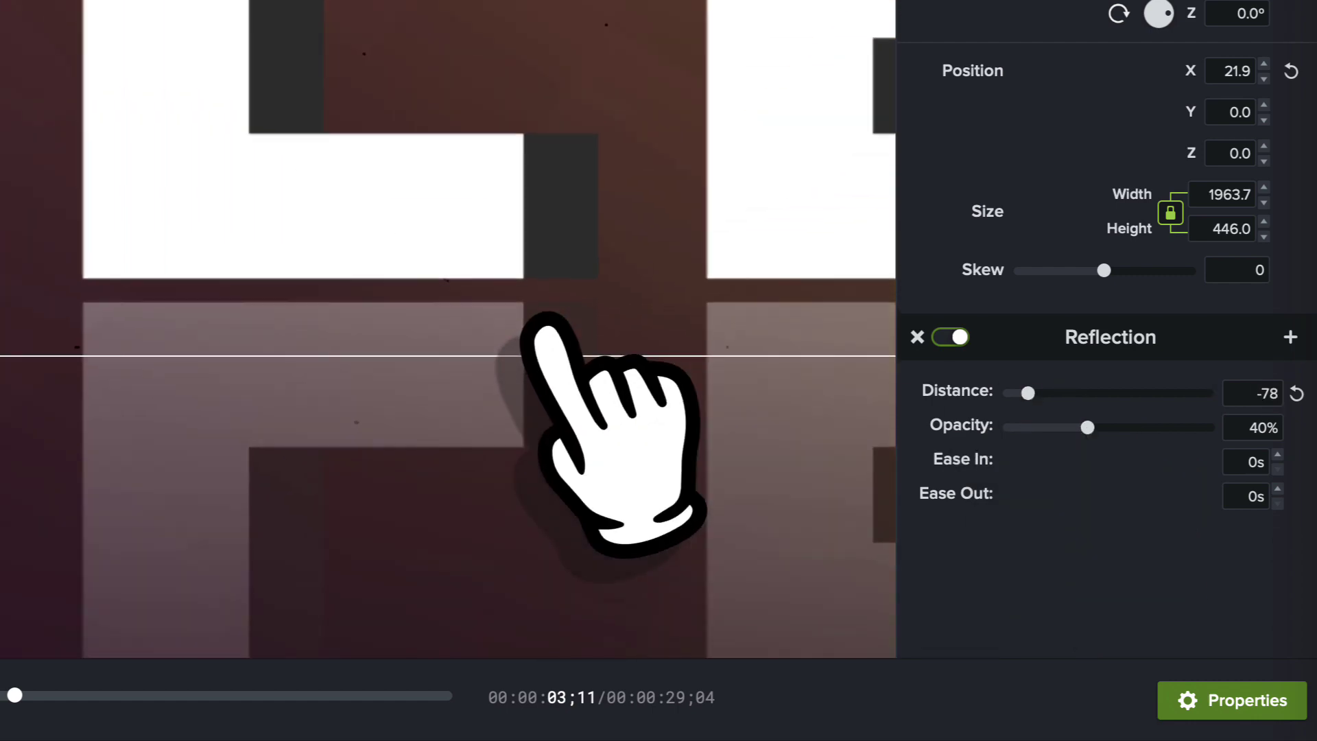
{"action": "scroll", "coordinate": [539, 321], "scroll_direction": "up", "scroll_amount": 2}
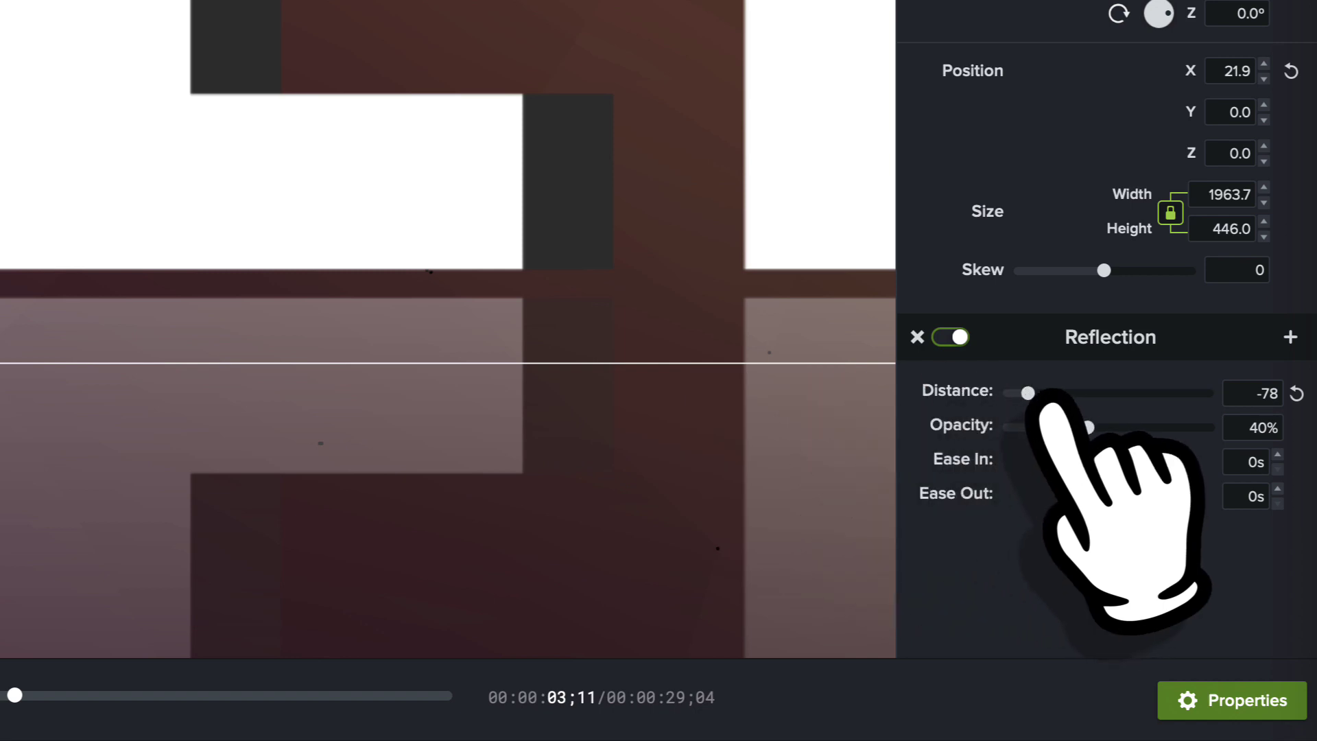
{"action": "left_click_drag", "start_coordinate": [1028, 393], "coordinate": [1016, 393]}
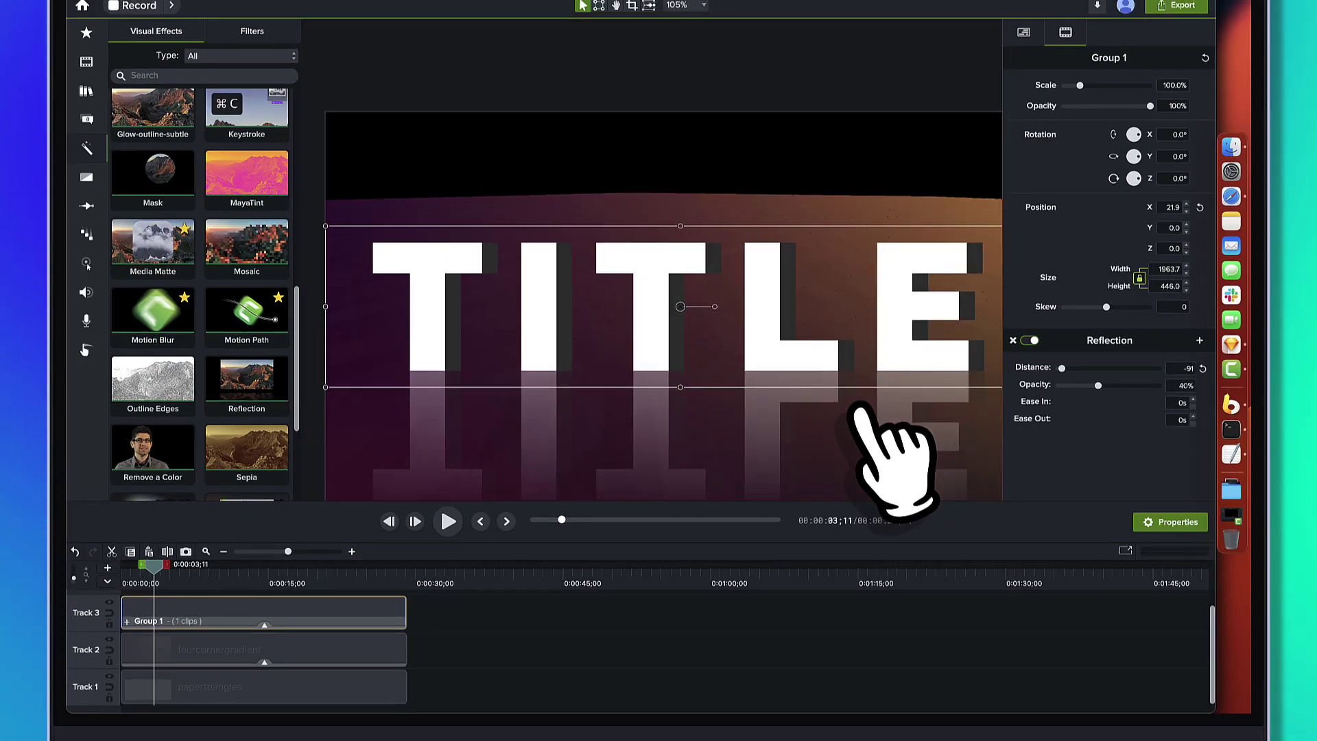
{"action": "left_click", "coordinate": [753, 636]}
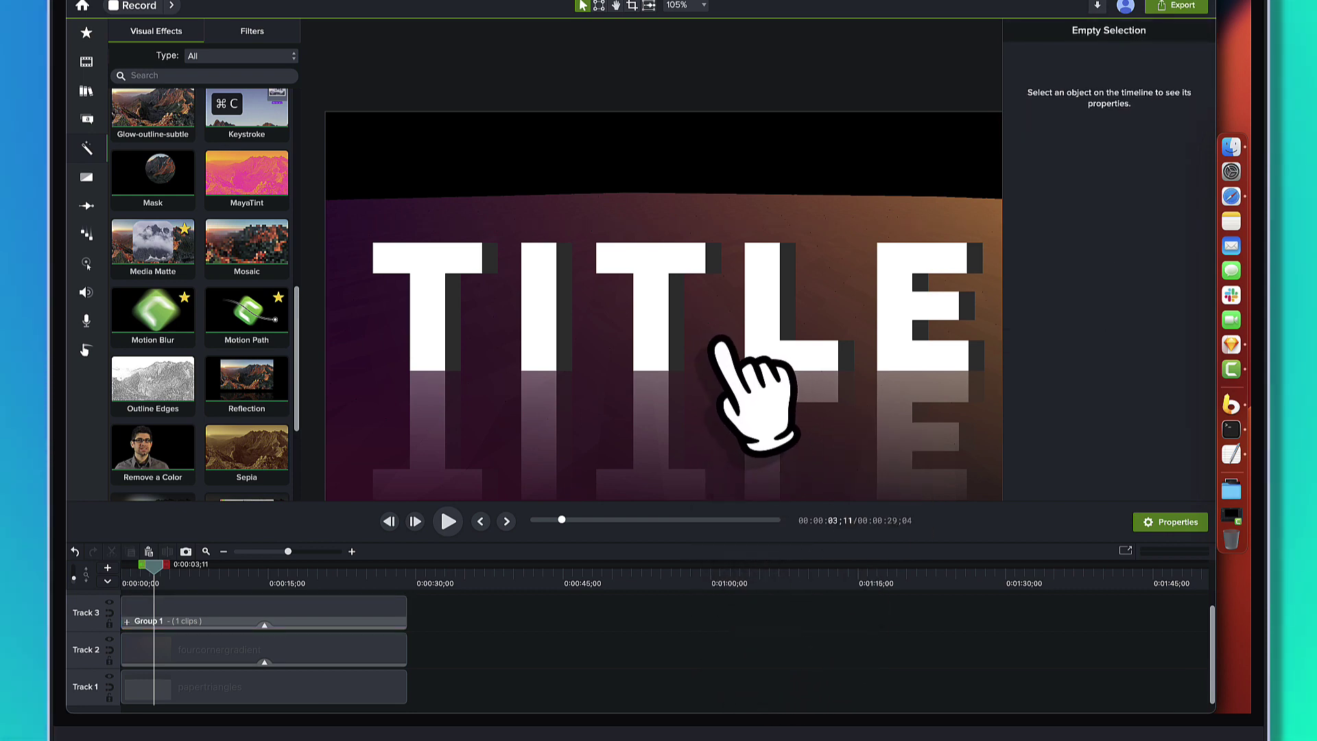
Step: Nudge the TITLE group down to Position Y -70, then deselect it
{"action": "left_click", "coordinate": [666, 330]}
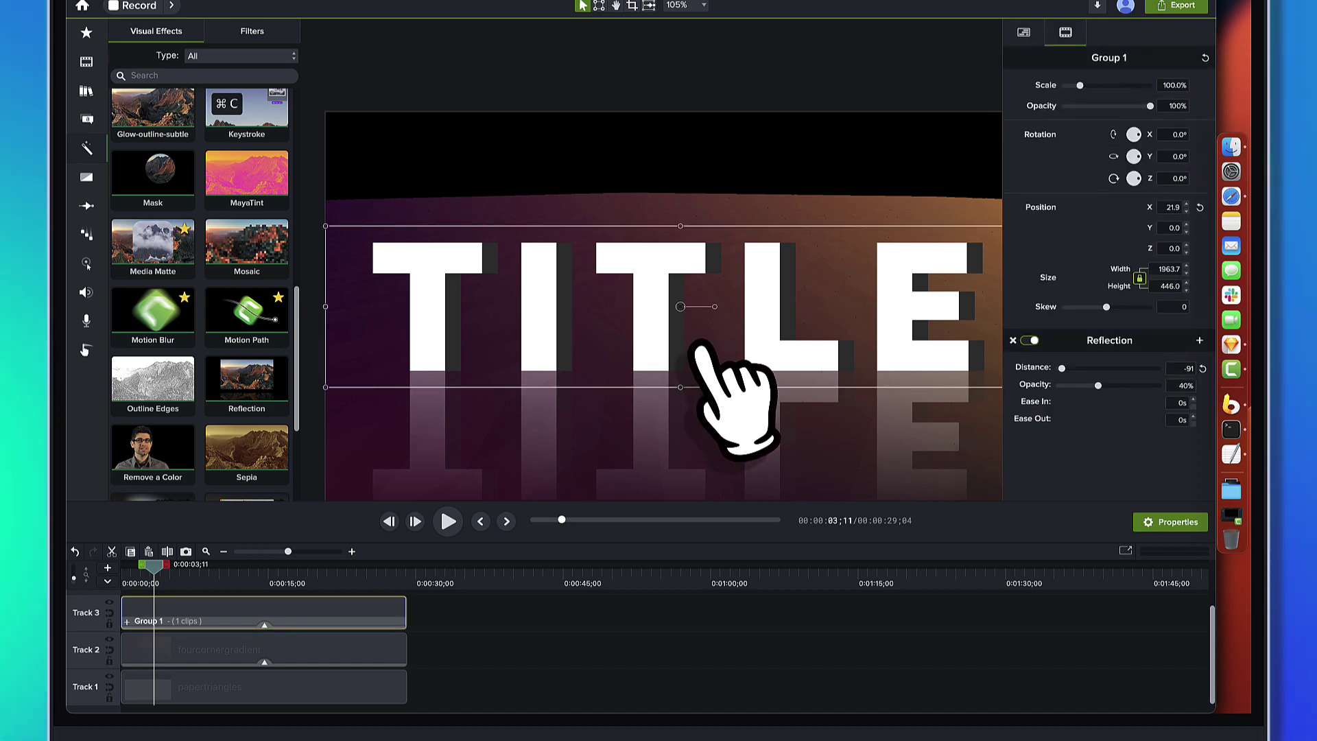
{"action": "key", "text": "shift+Down"}
{"action": "key", "text": "shift+Down"}
{"action": "key", "text": "shift+Down"}
{"action": "key", "text": "shift+Down"}
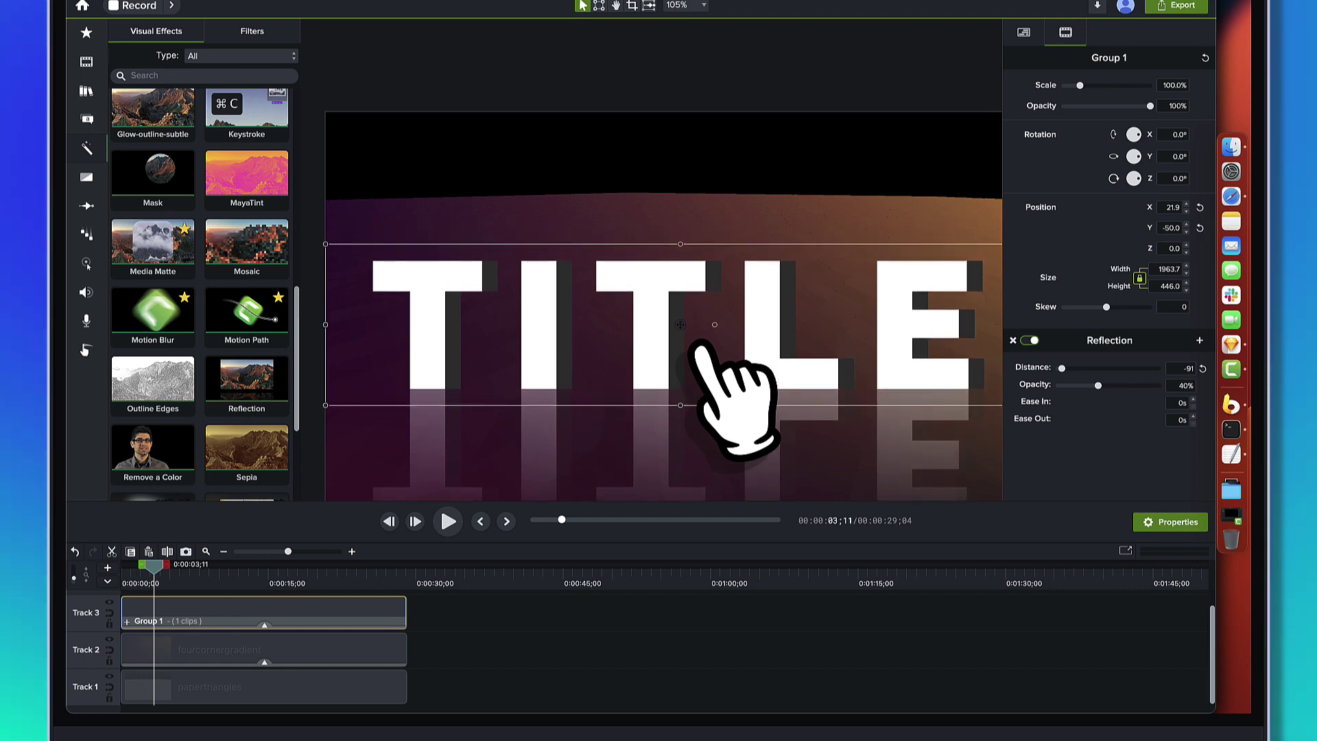
{"action": "scroll", "coordinate": [703, 347], "scroll_direction": "down", "scroll_amount": 2}
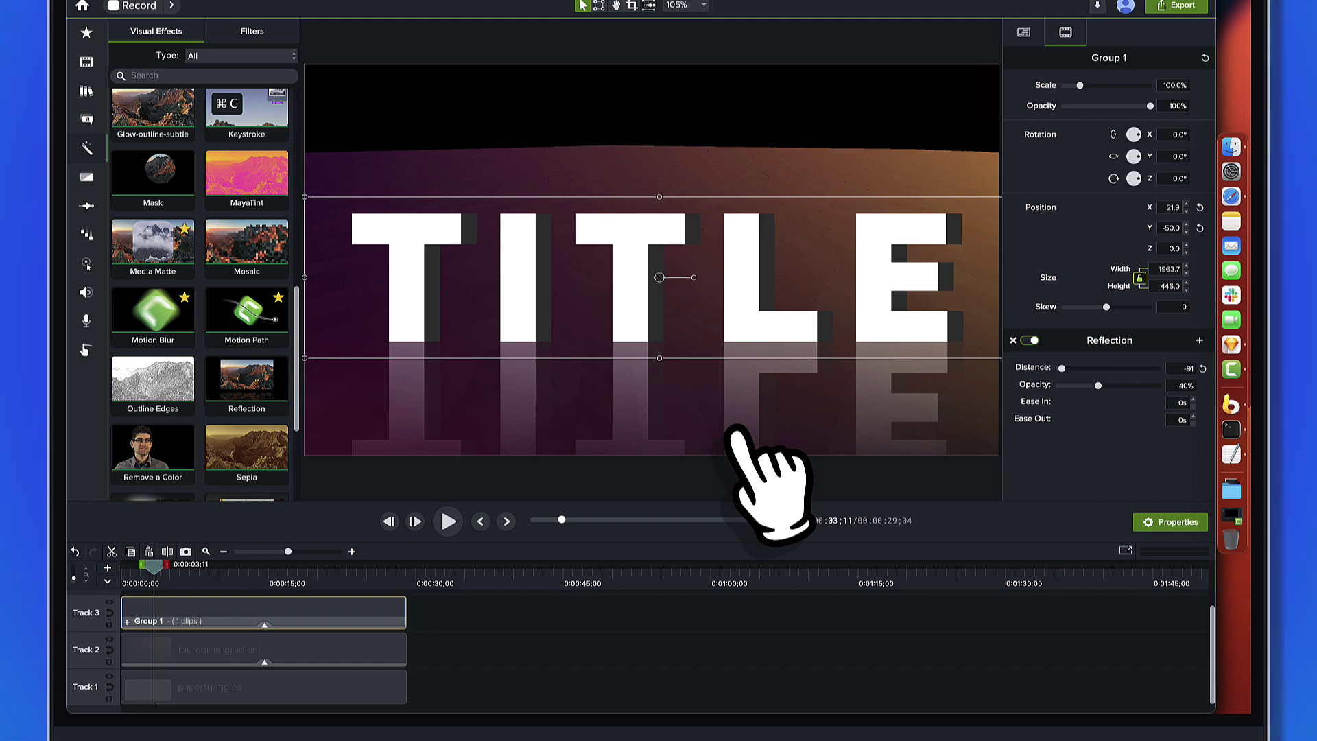
{"action": "key", "text": "shift+Down"}
{"action": "key", "text": "shift+Down"}
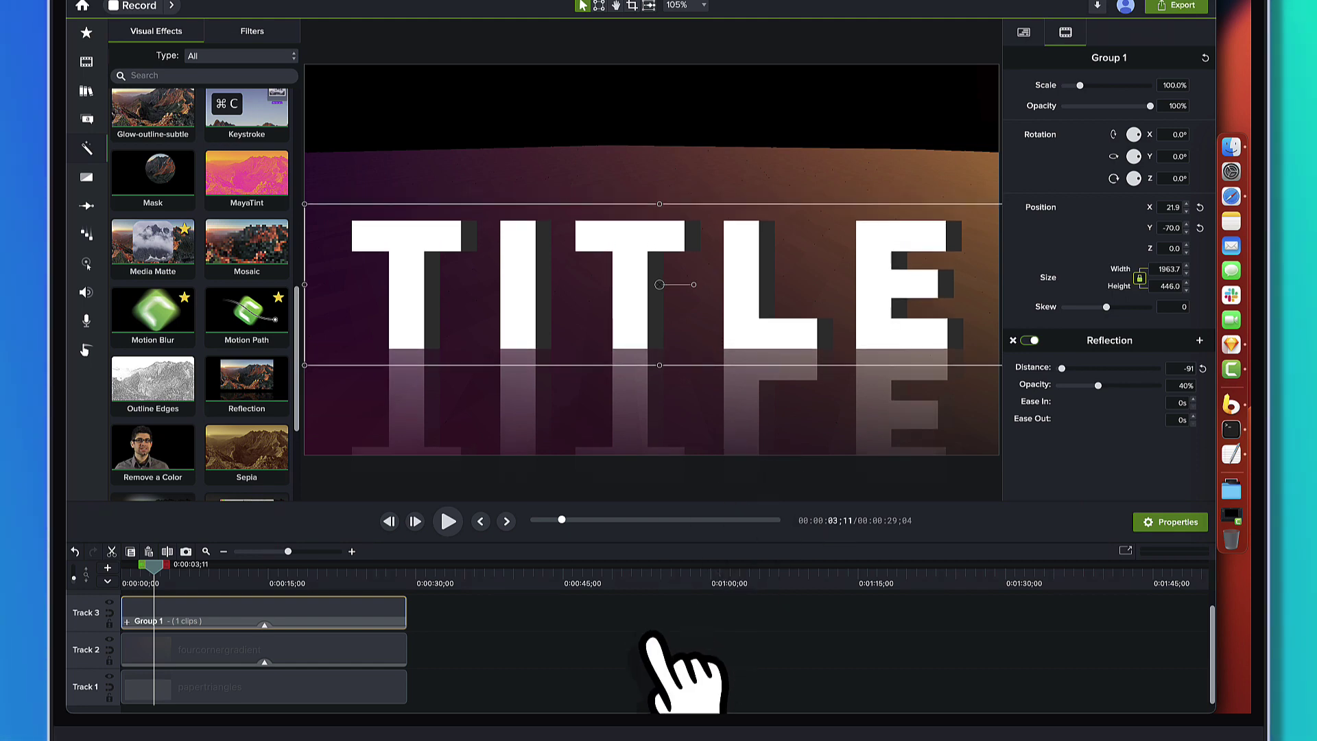
{"action": "left_click", "coordinate": [641, 672]}
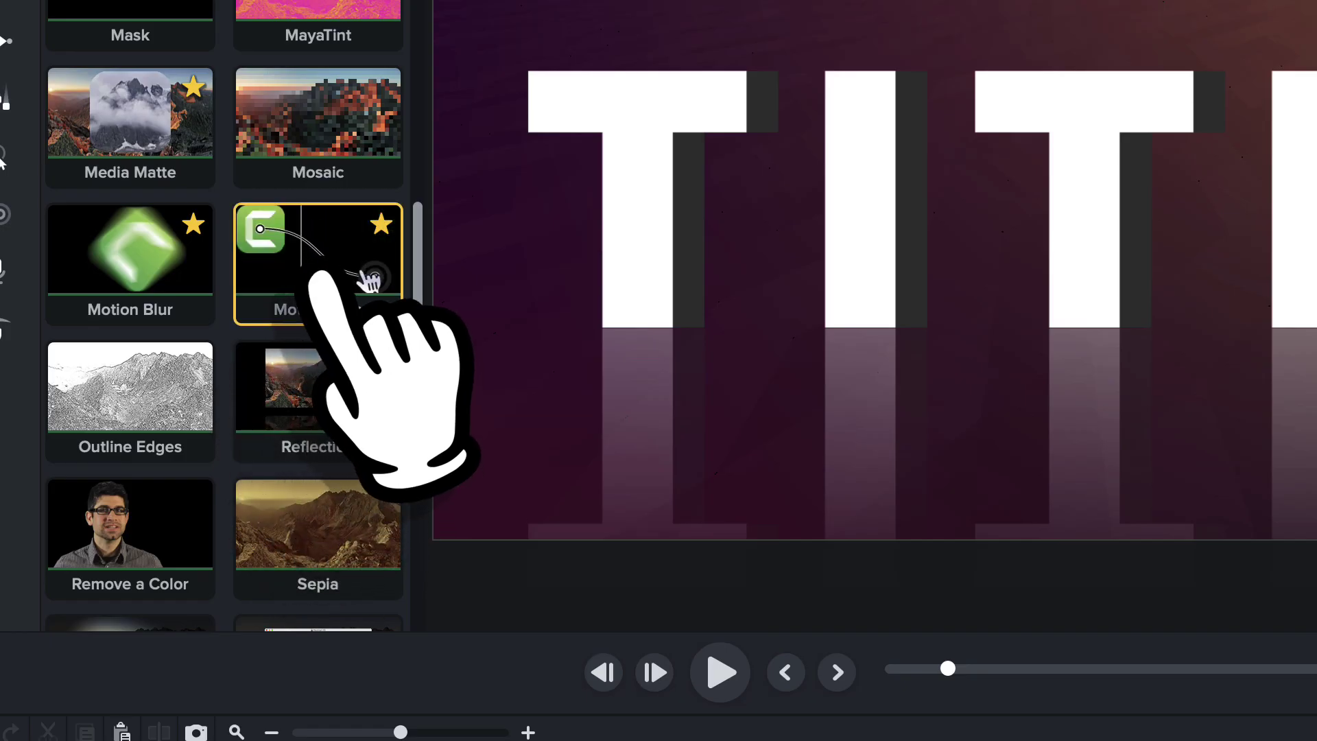
Step: Apply a Motion Path to the TITLE group and zoom the timeline in
{"action": "left_click_drag", "start_coordinate": [317, 275], "coordinate": [641, 229]}
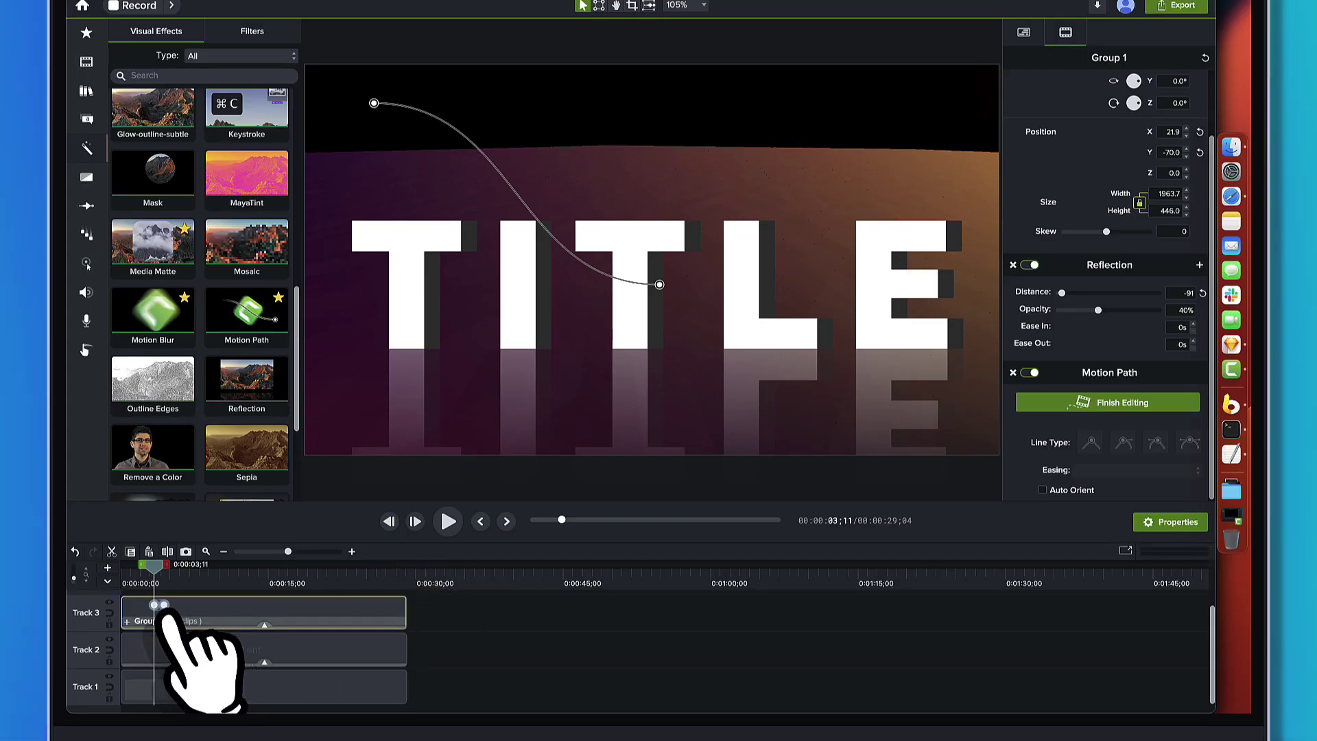
{"action": "key", "text": "super+equal"}
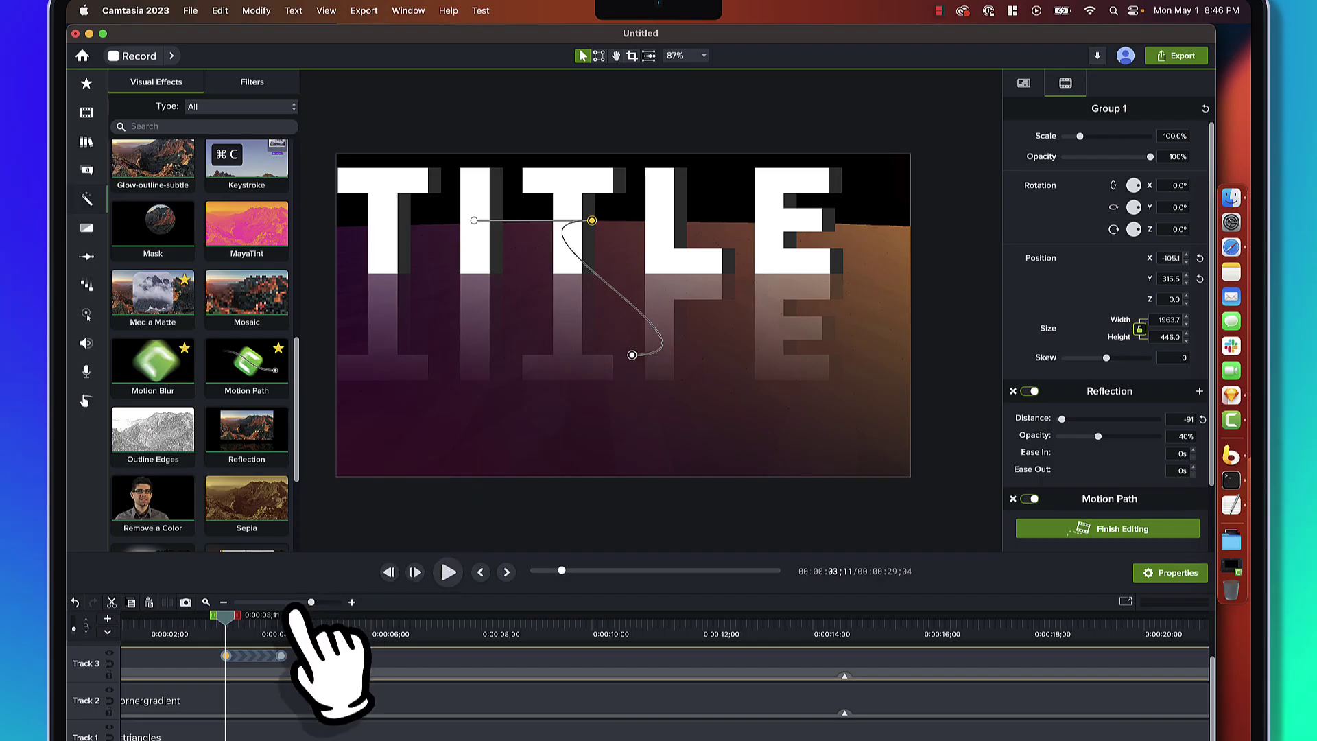
{"action": "left_click_drag", "start_coordinate": [249, 621], "coordinate": [281, 621]}
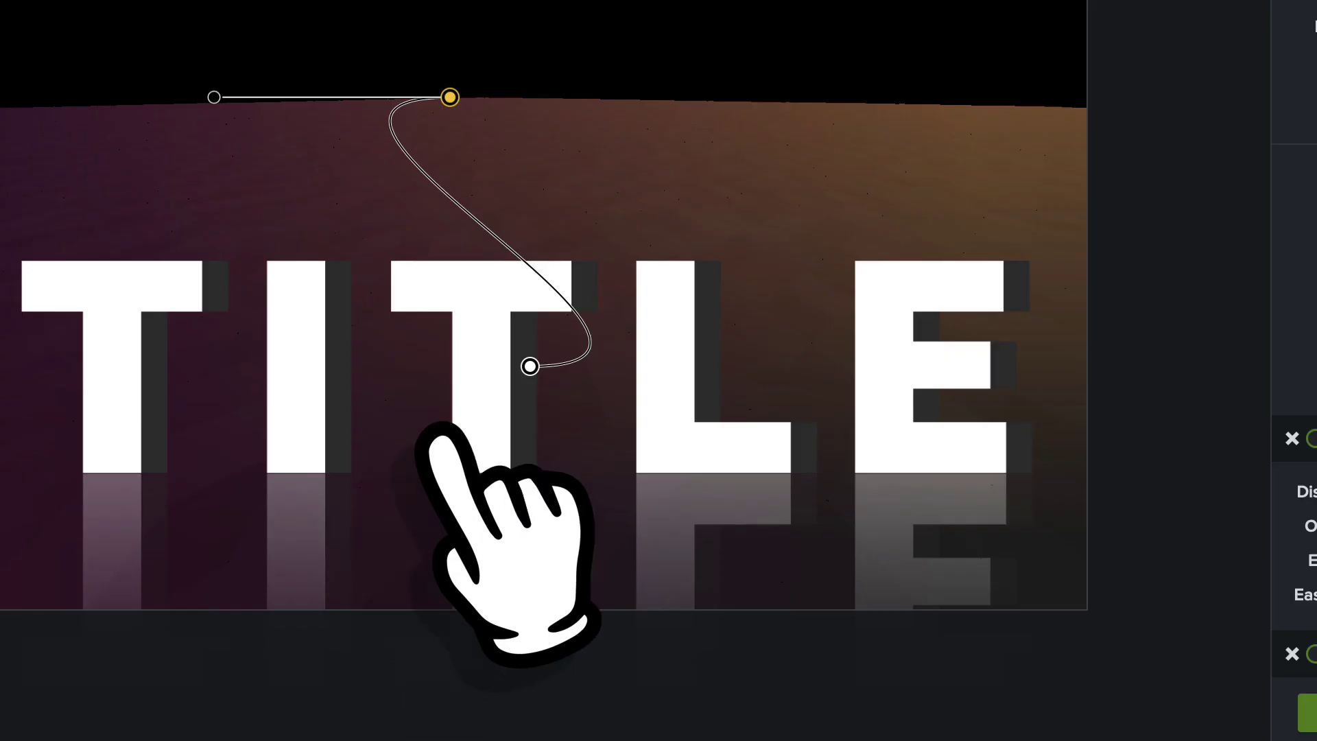
Step: Curve the path's tangent near its end point and raise the end point slightly
{"action": "left_click", "coordinate": [632, 354]}
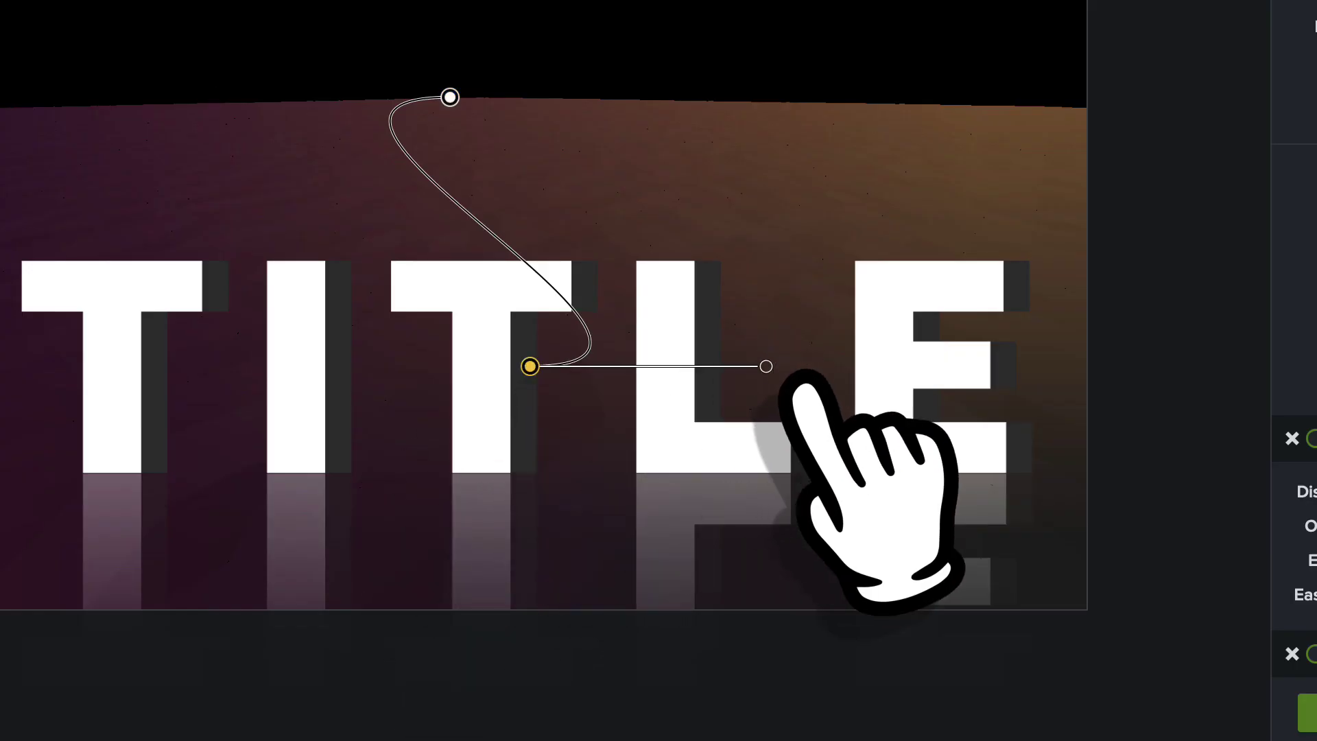
{"action": "left_click_drag", "start_coordinate": [766, 366], "coordinate": [615, 271]}
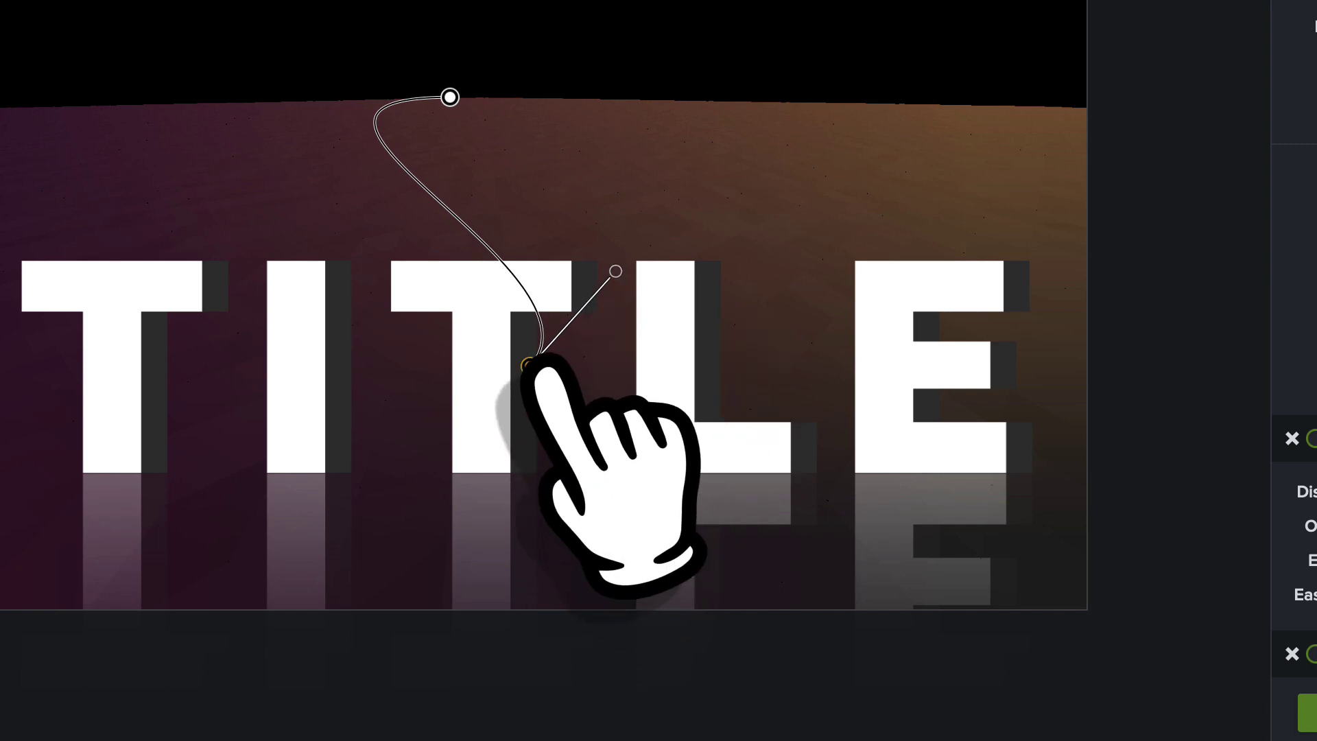
{"action": "left_click_drag", "start_coordinate": [534, 362], "coordinate": [529, 345]}
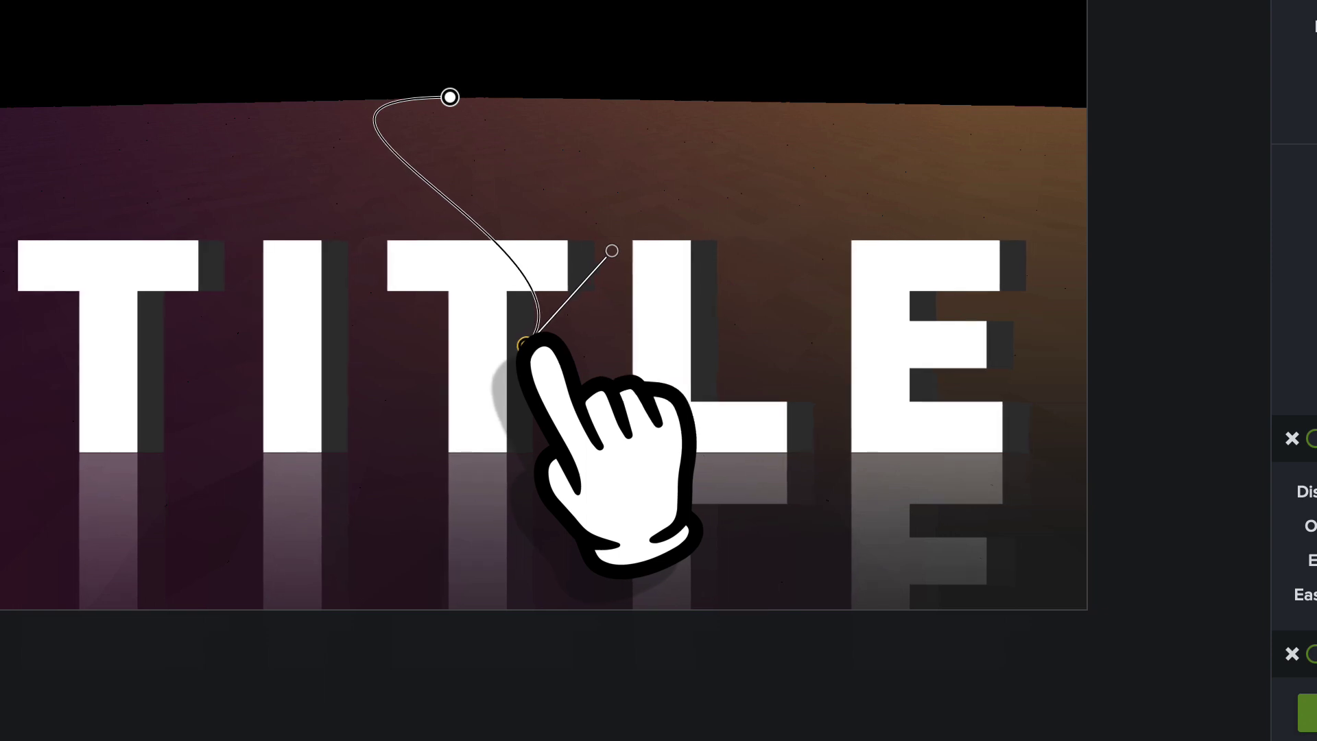
{"action": "scroll", "coordinate": [453, 100], "scroll_direction": "up", "scroll_amount": 3}
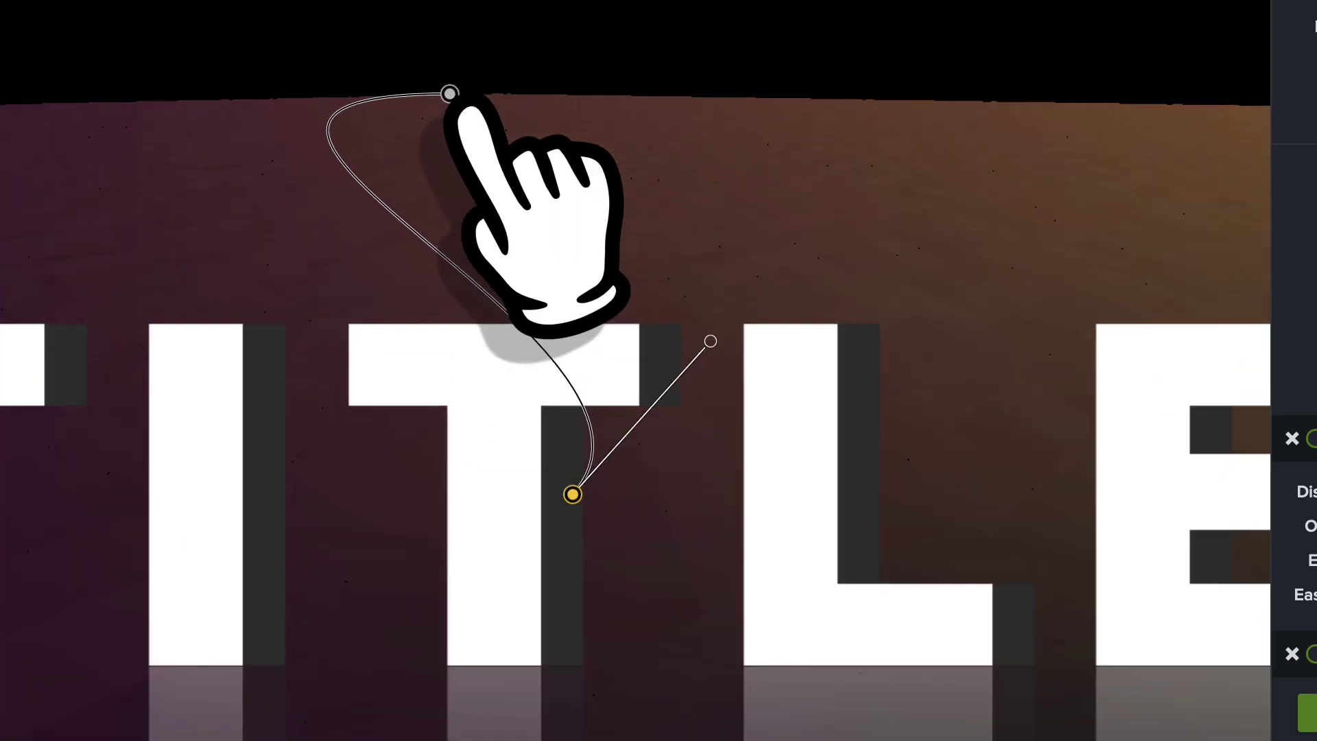
{"action": "scroll", "coordinate": [461, 103], "scroll_direction": "up", "scroll_amount": 5}
{"action": "scroll", "coordinate": [461, 103], "scroll_direction": "down", "scroll_amount": 8}
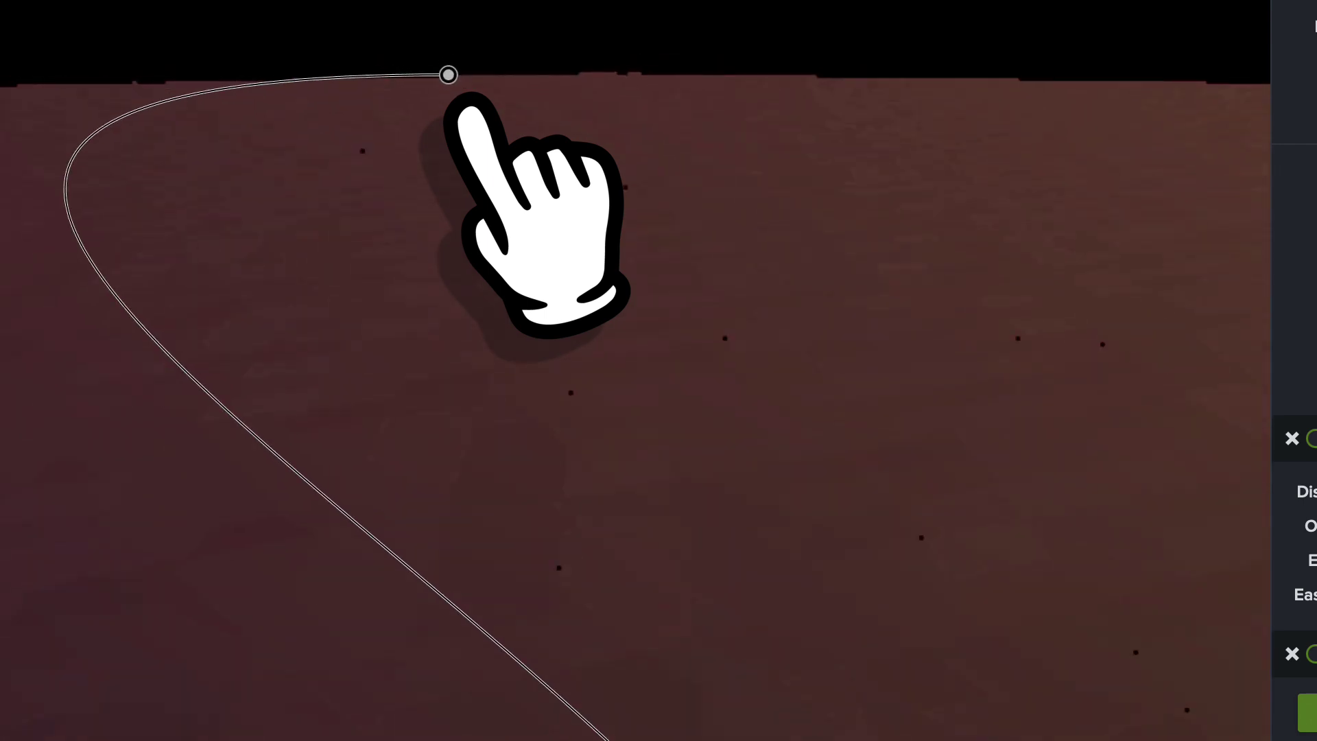
{"action": "scroll", "coordinate": [450, 96], "scroll_direction": "down", "scroll_amount": 2}
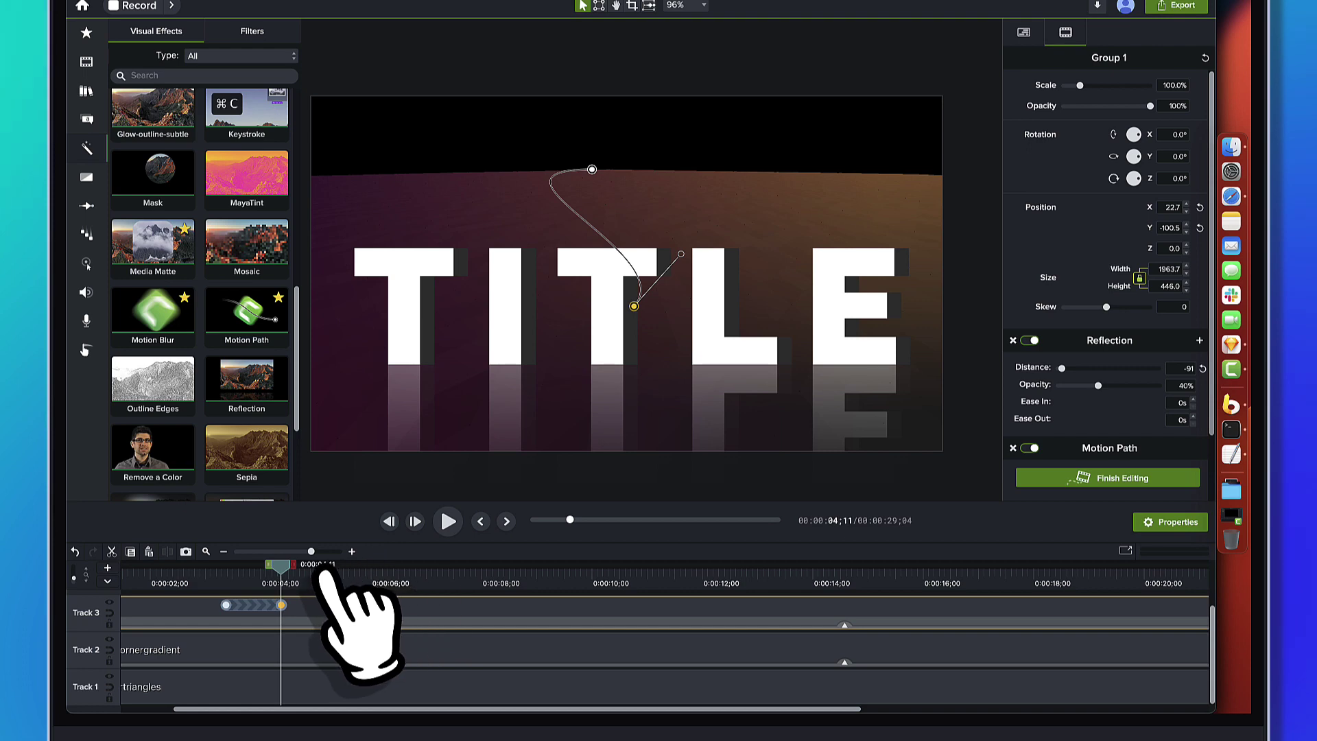
{"action": "mouse_move", "coordinate": [281, 565]}
{"action": "left_mouse_down"}
{"action": "mouse_move", "coordinate": [230, 571]}
{"action": "mouse_move", "coordinate": [281, 572]}
{"action": "mouse_move", "coordinate": [231, 587]}
{"action": "mouse_move", "coordinate": [288, 587]}
{"action": "left_mouse_up"}
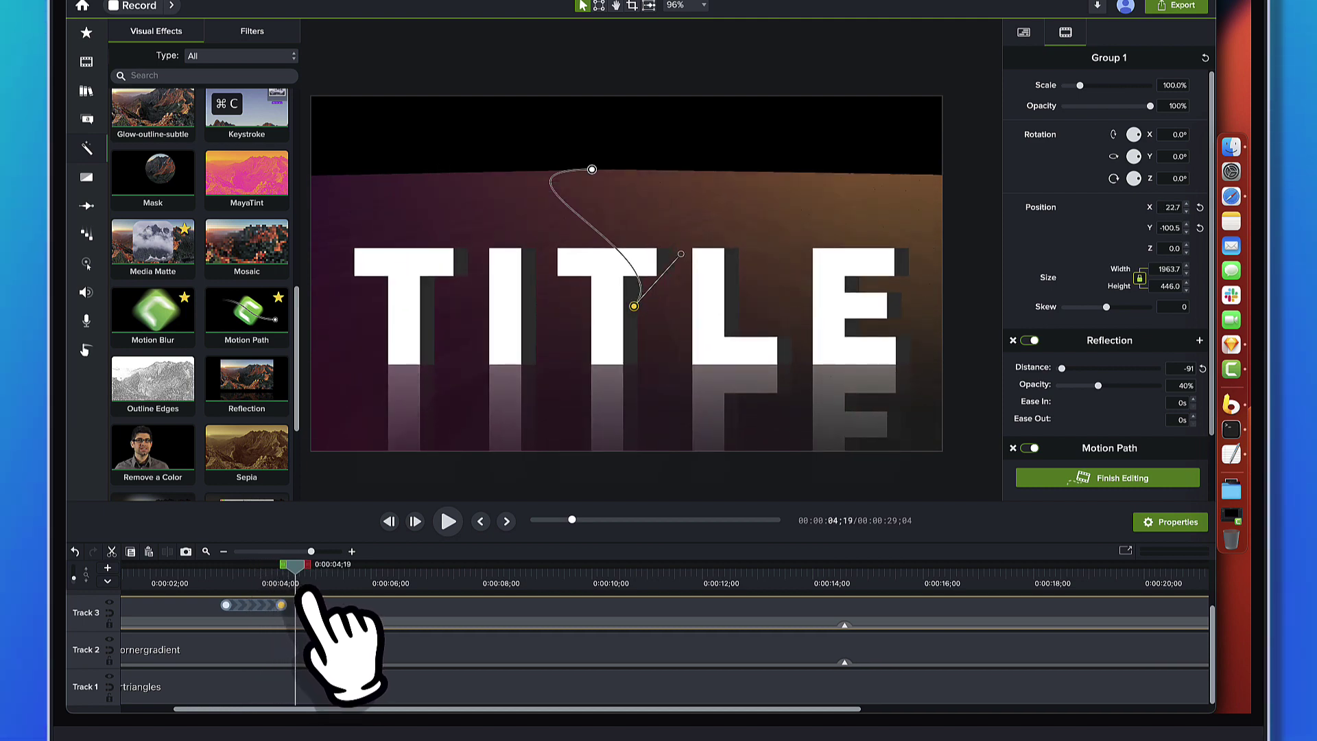
Step: Move the Motion Path animation's start to 0:00:03;11 so it runs 0:00:00;29
{"action": "left_click_drag", "start_coordinate": [303, 592], "coordinate": [291, 594]}
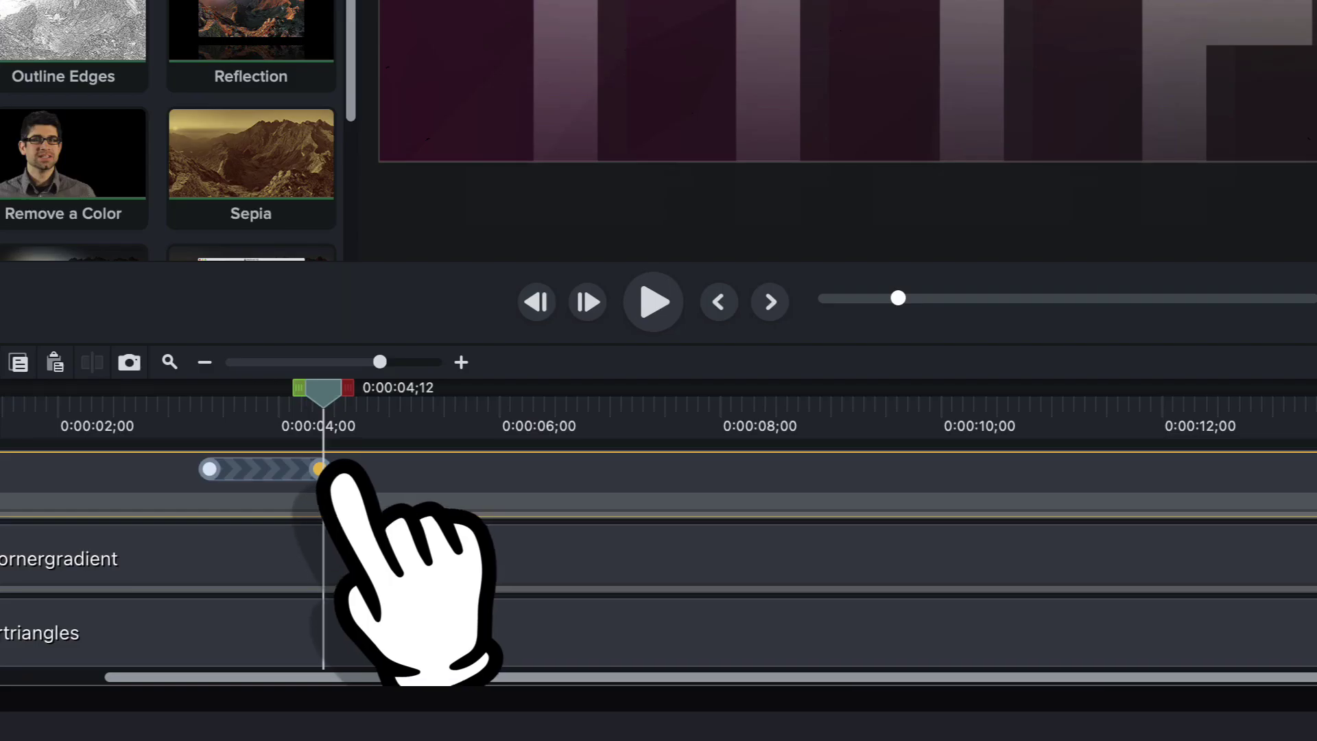
{"action": "left_click", "coordinate": [321, 469]}
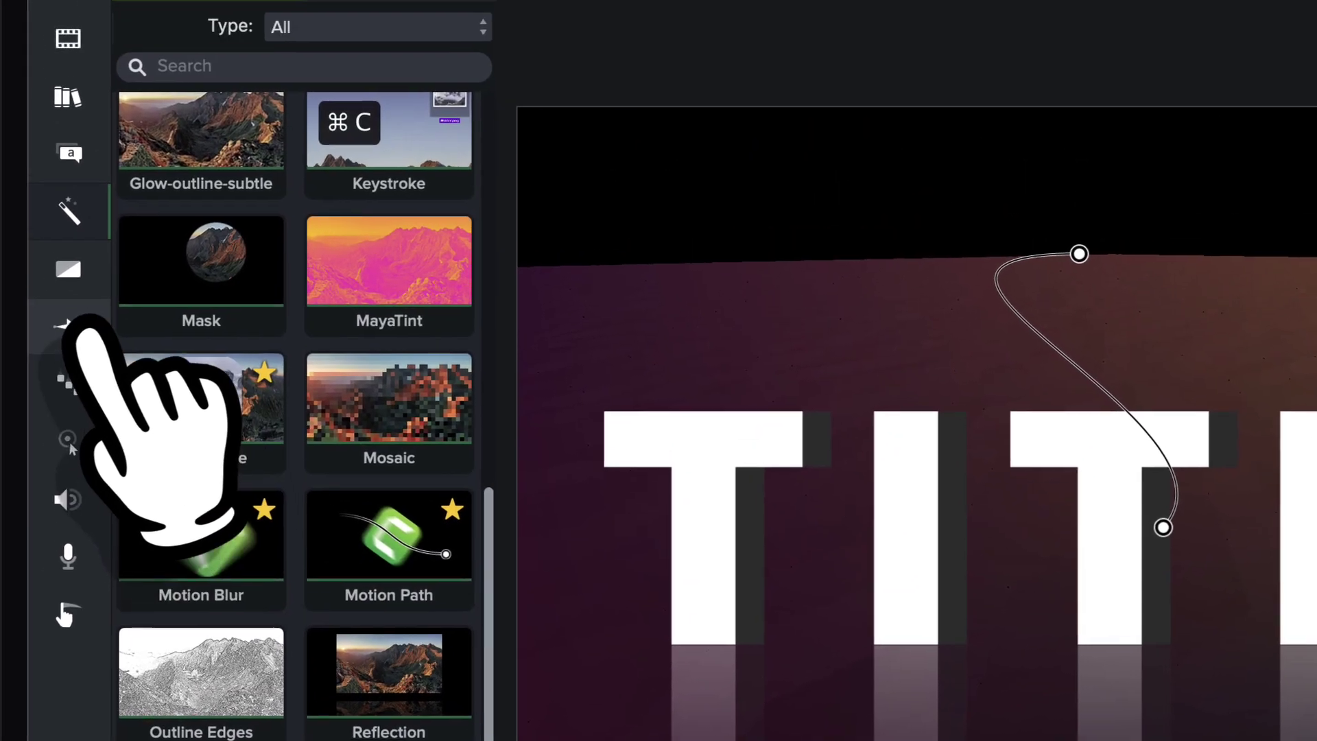
{"action": "left_click", "coordinate": [69, 326]}
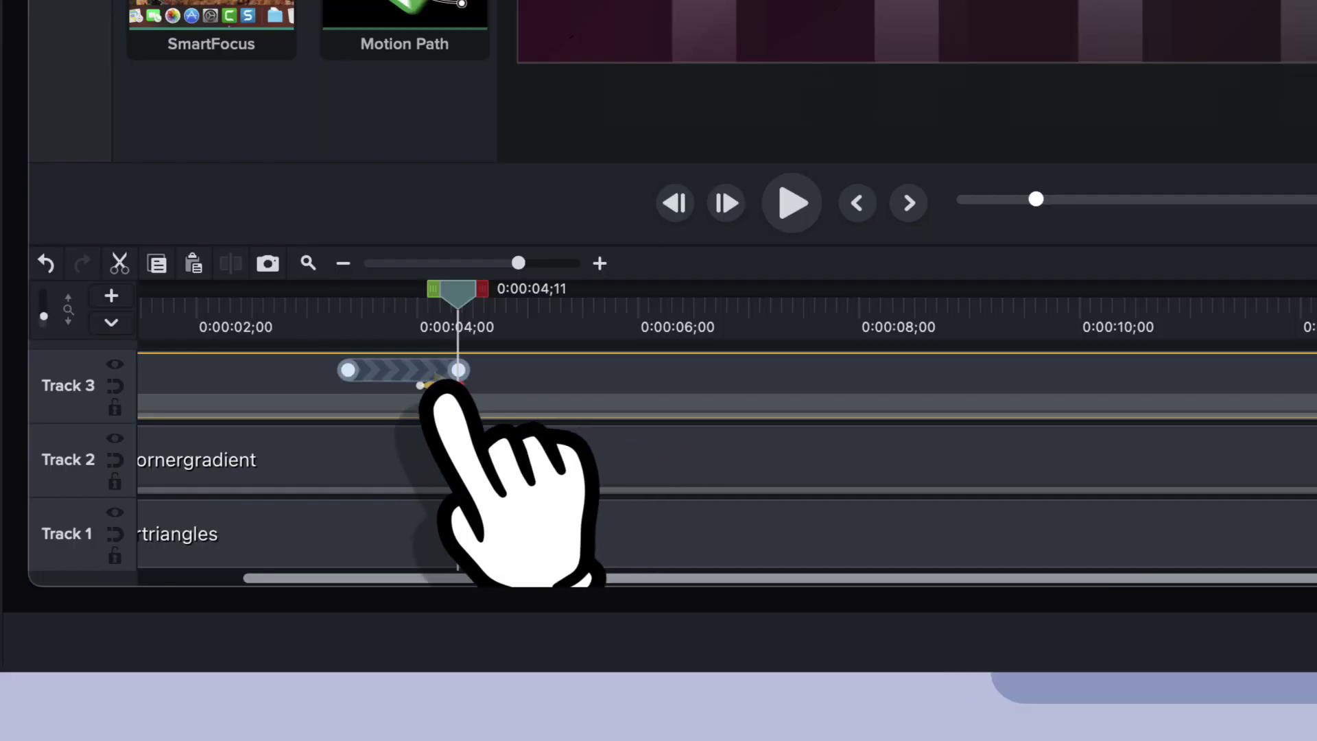
{"action": "scroll", "coordinate": [453, 384], "scroll_direction": "up", "scroll_amount": 5}
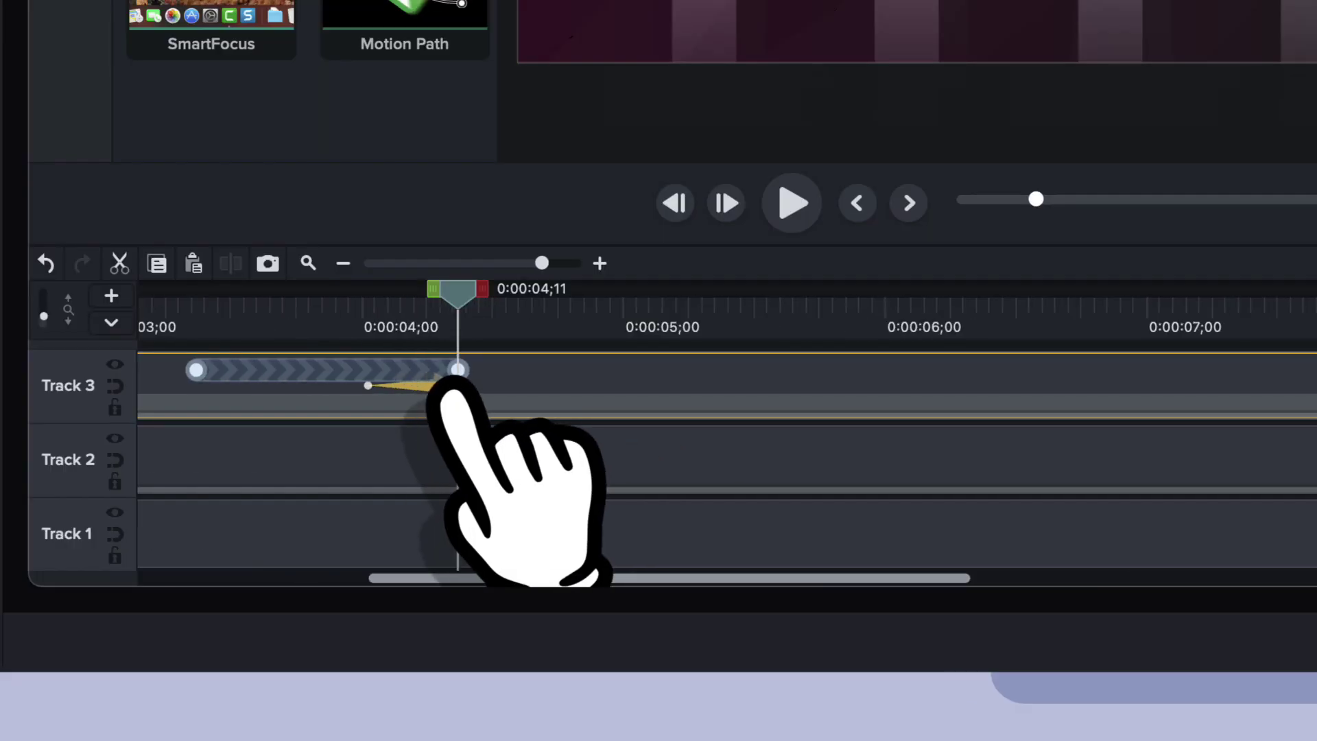
{"action": "scroll", "coordinate": [727, 432], "scroll_direction": "left", "scroll_amount": 5}
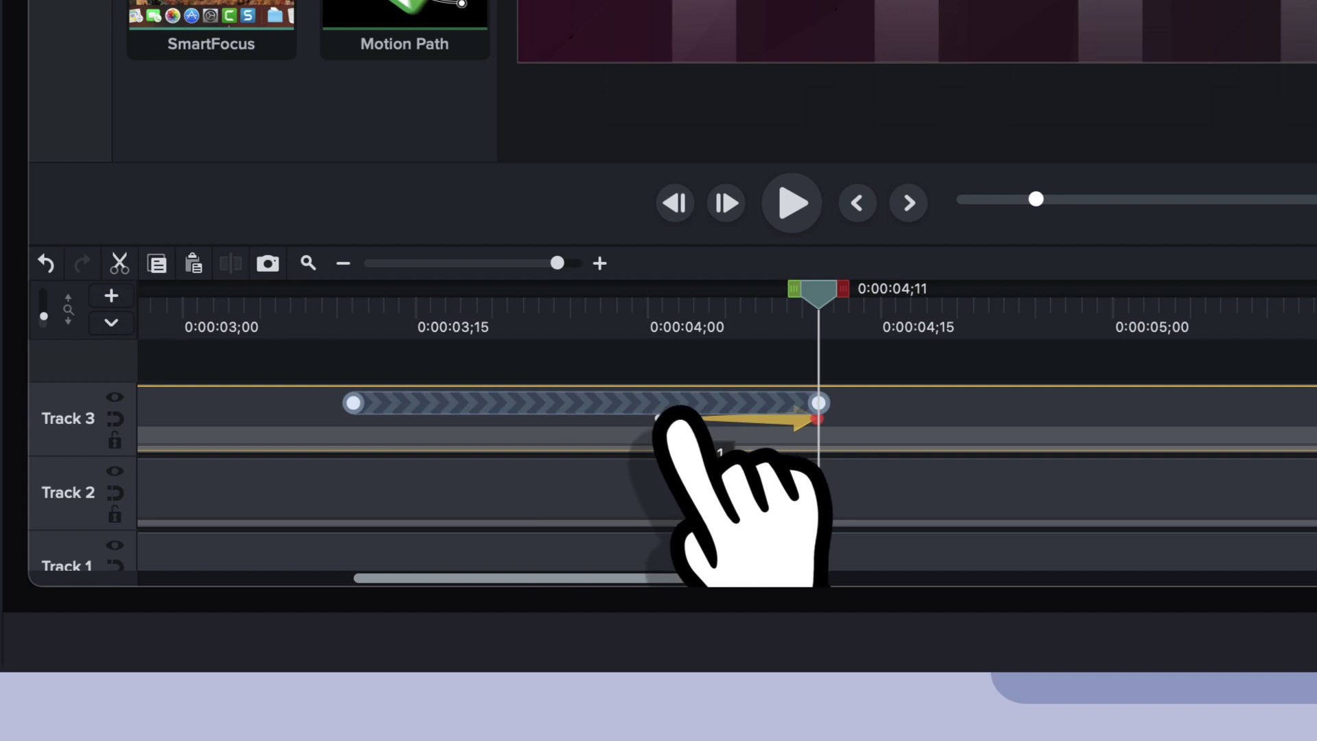
{"action": "scroll", "coordinate": [659, 412], "scroll_direction": "down", "scroll_amount": 2}
{"action": "scroll", "coordinate": [675, 418], "scroll_direction": "down", "scroll_amount": 2}
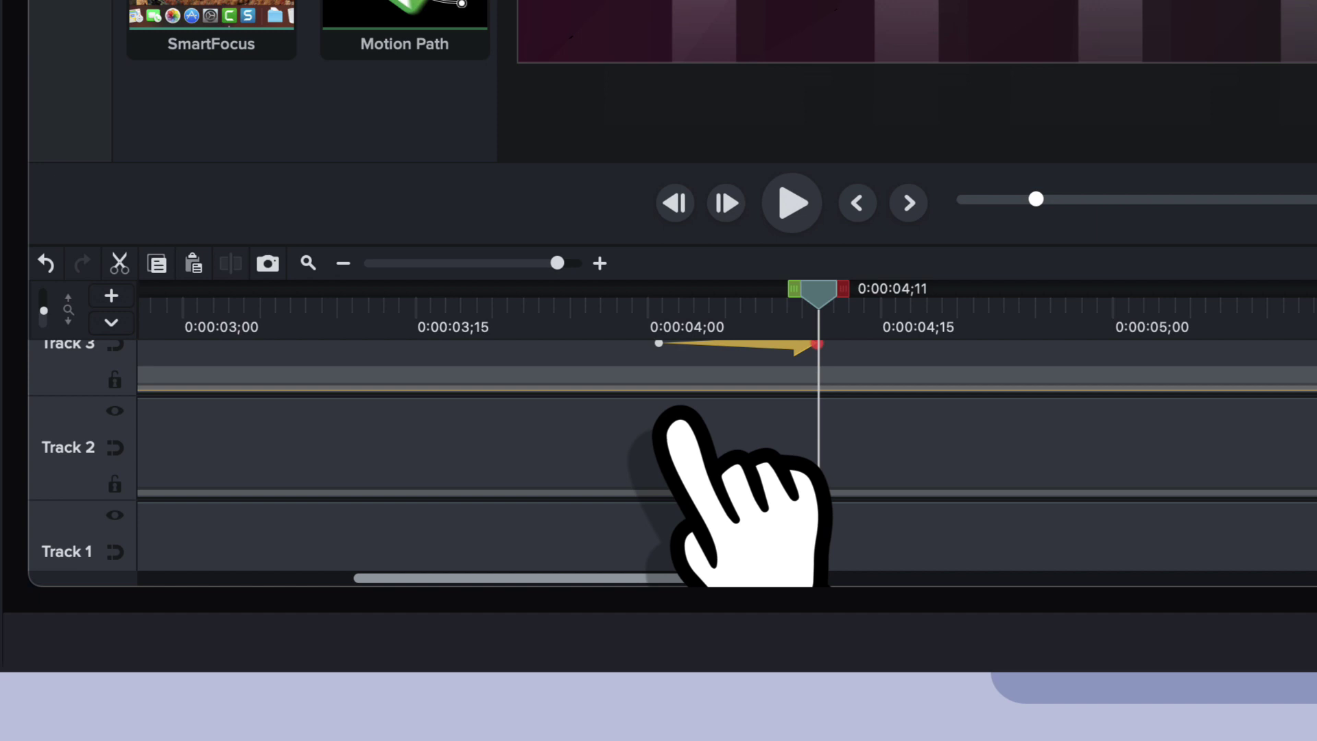
{"action": "scroll", "coordinate": [676, 418], "scroll_direction": "up", "scroll_amount": 3}
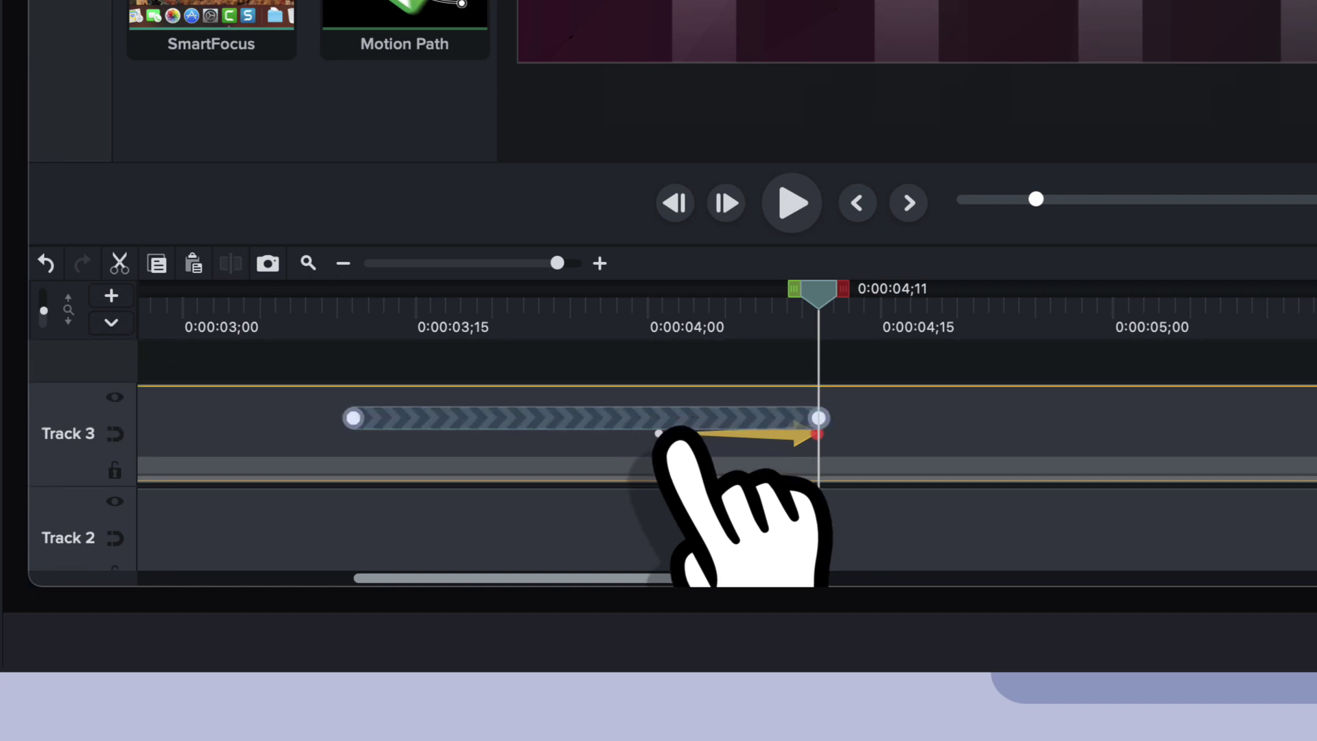
{"action": "left_click", "coordinate": [658, 433]}
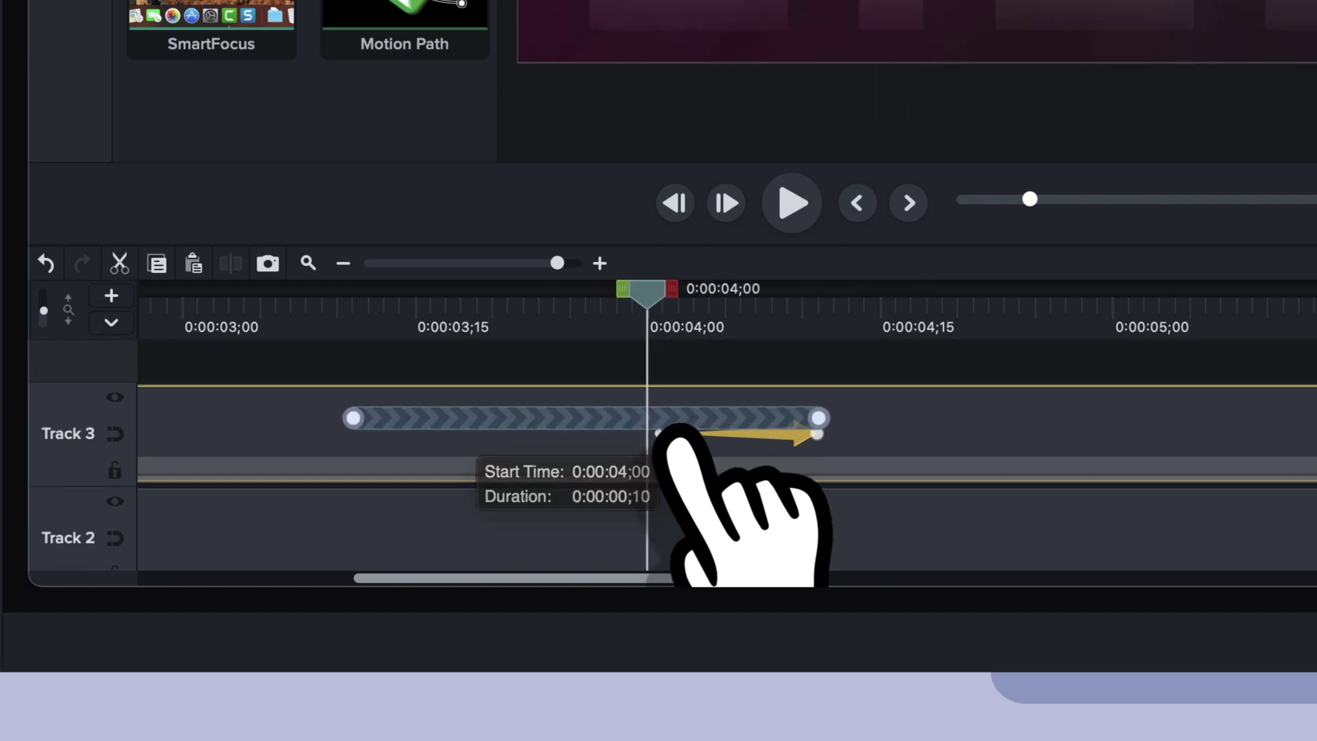
{"action": "left_click_drag", "start_coordinate": [658, 433], "coordinate": [354, 433]}
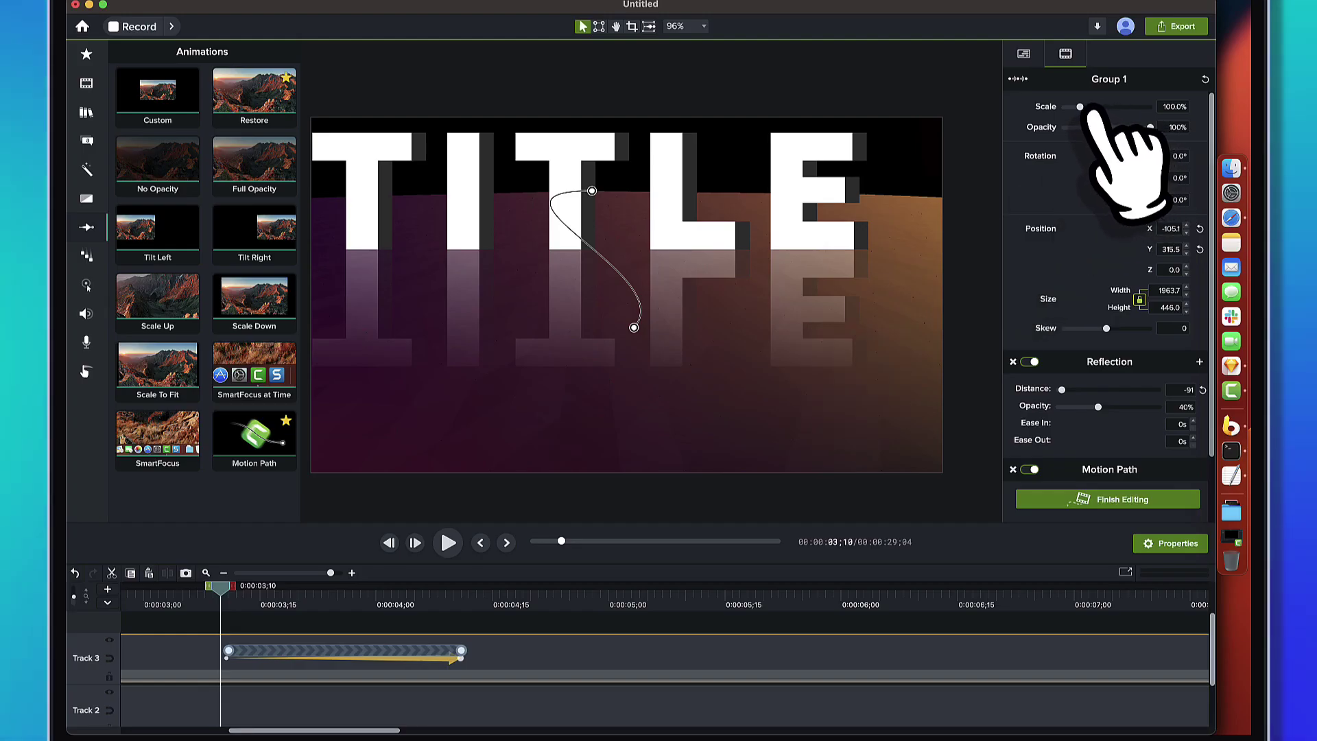
Step: Set the title's starting Scale to 1.0% and scrub to check the speck on the horizon
{"action": "left_click_drag", "start_coordinate": [1079, 107], "coordinate": [1062, 106]}
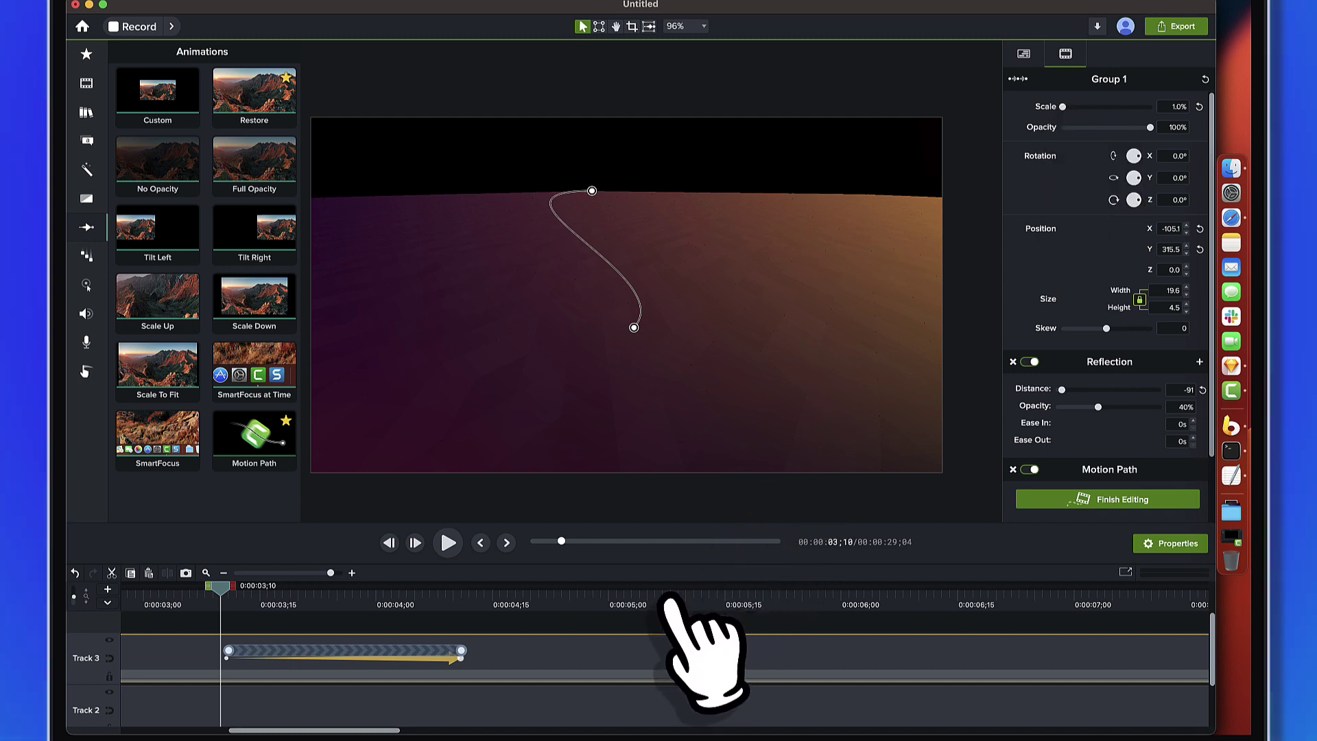
{"action": "left_click", "coordinate": [646, 625]}
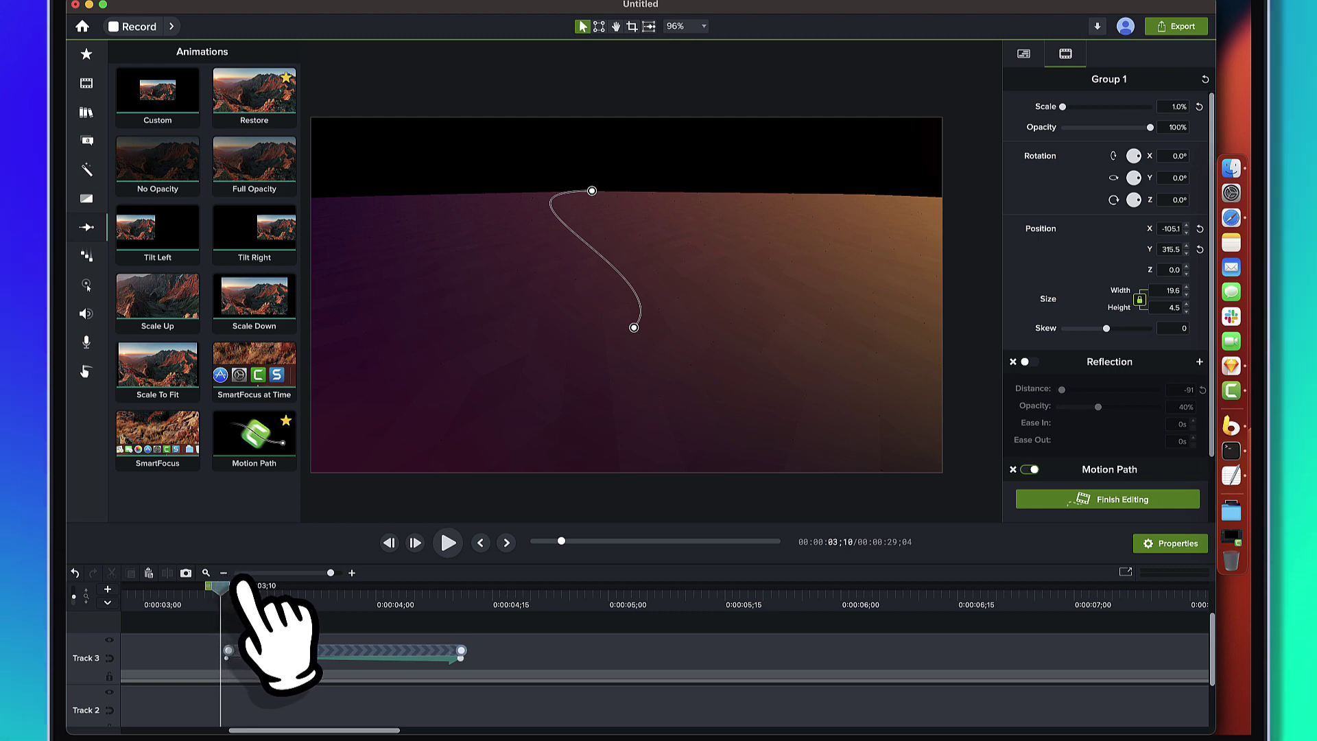
{"action": "left_click_drag", "start_coordinate": [249, 582], "coordinate": [226, 615]}
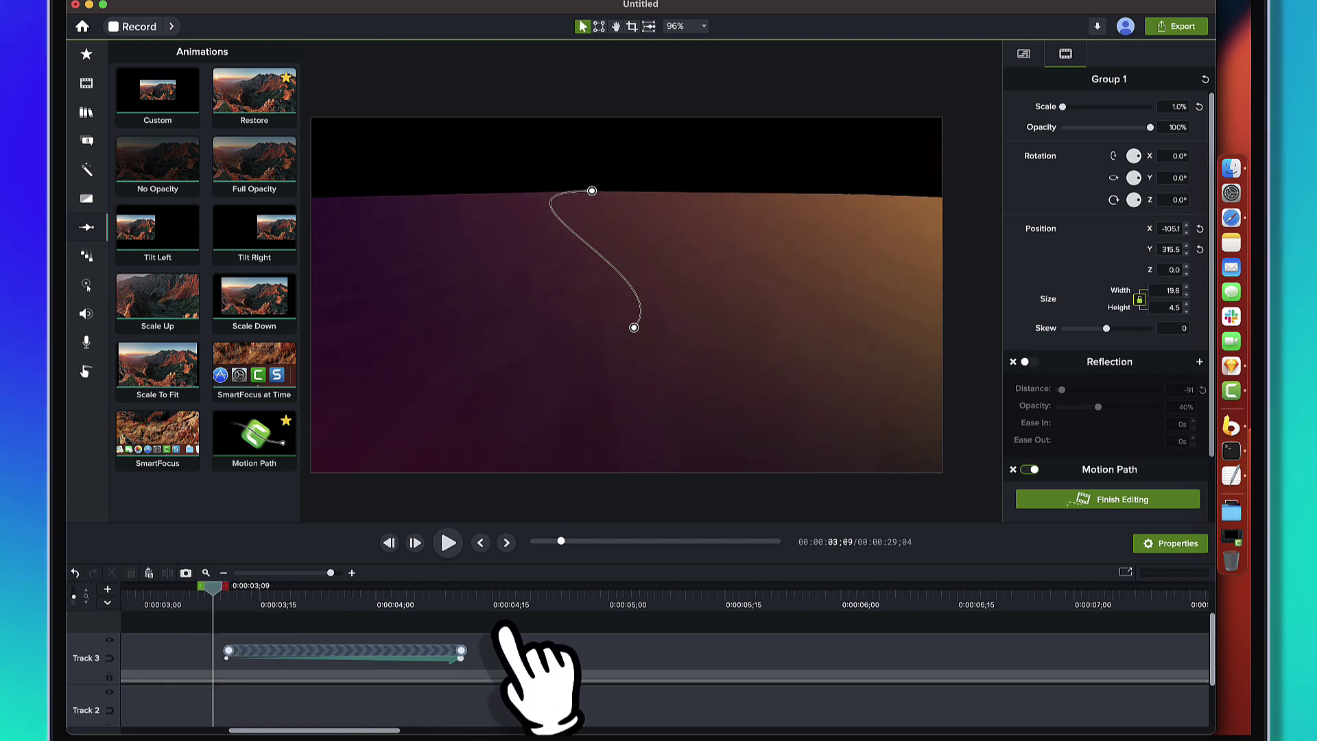
Step: Finish Editing the motion path and clear the timeline selection
{"action": "left_click", "coordinate": [1137, 501]}
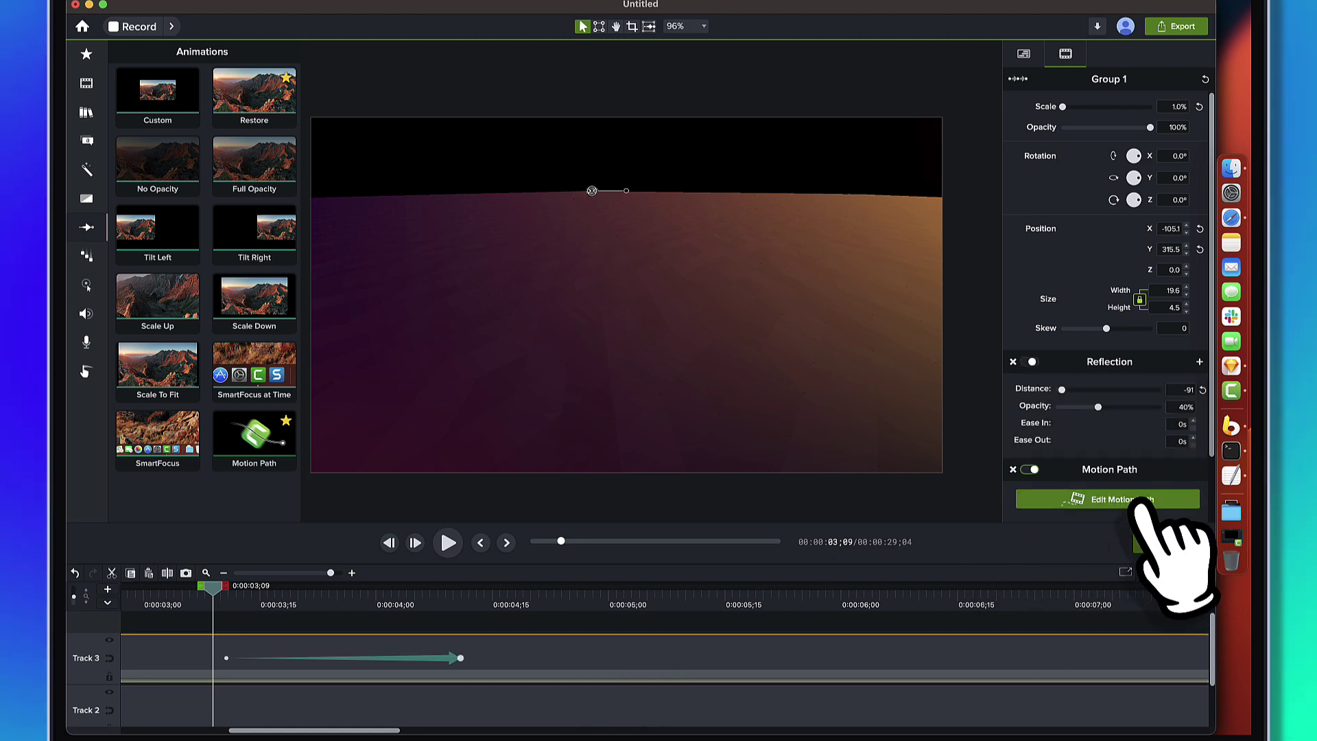
{"action": "left_click", "coordinate": [712, 628]}
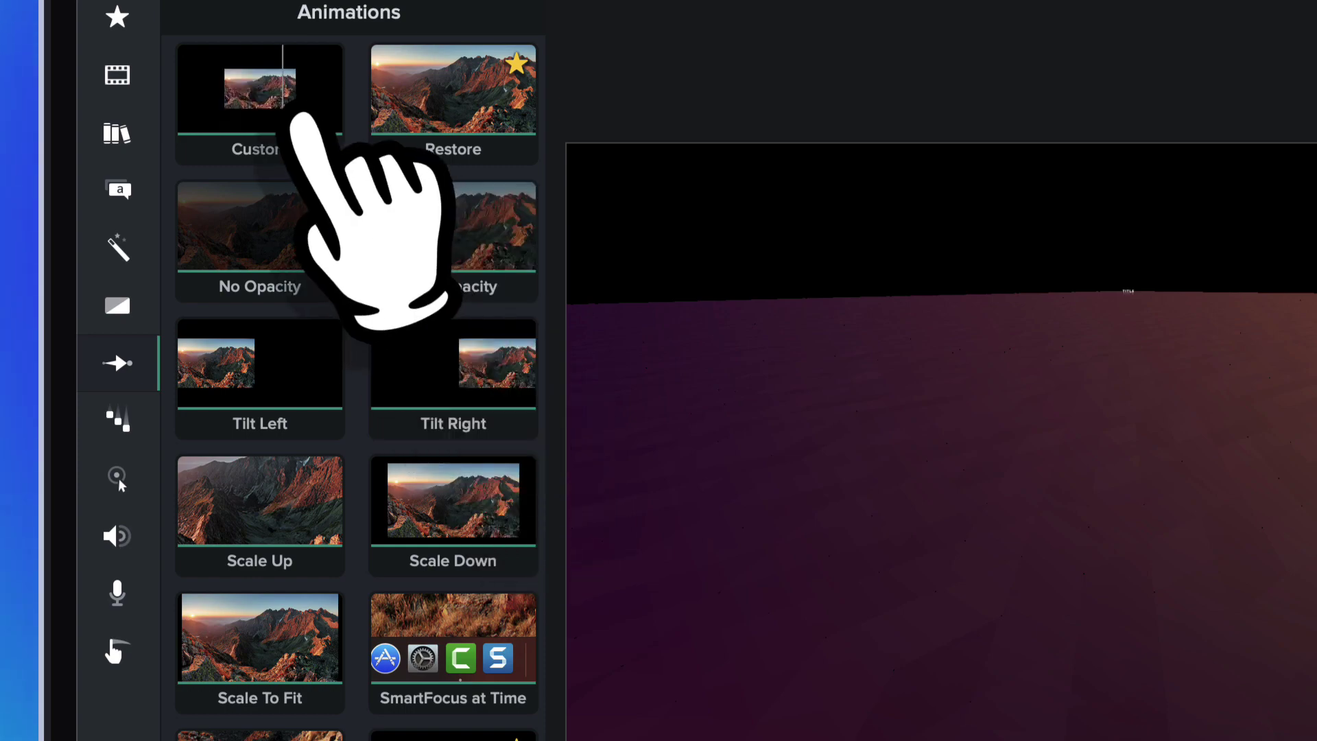
Step: Add a Custom animation to Group 1 and place its start at 0:00:03;10
{"action": "left_click_drag", "start_coordinate": [302, 117], "coordinate": [432, 568]}
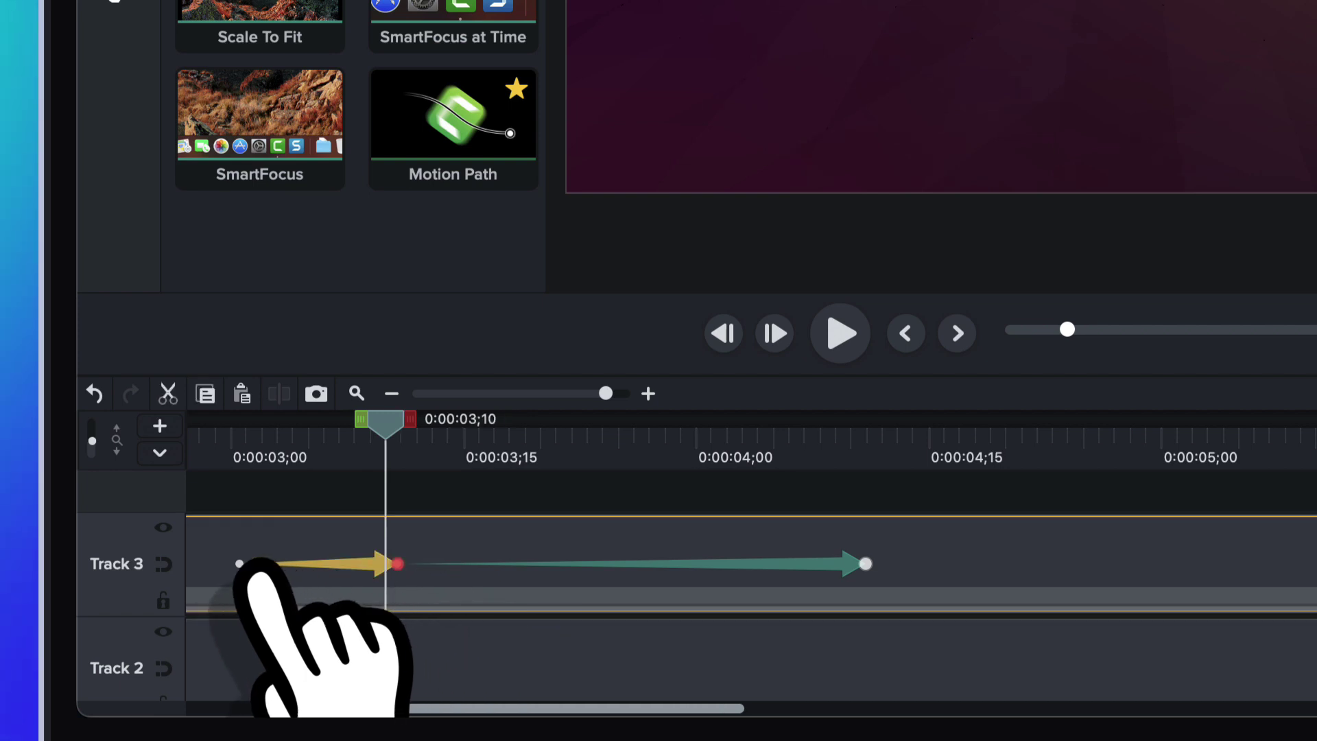
{"action": "left_click_drag", "start_coordinate": [241, 561], "coordinate": [235, 542]}
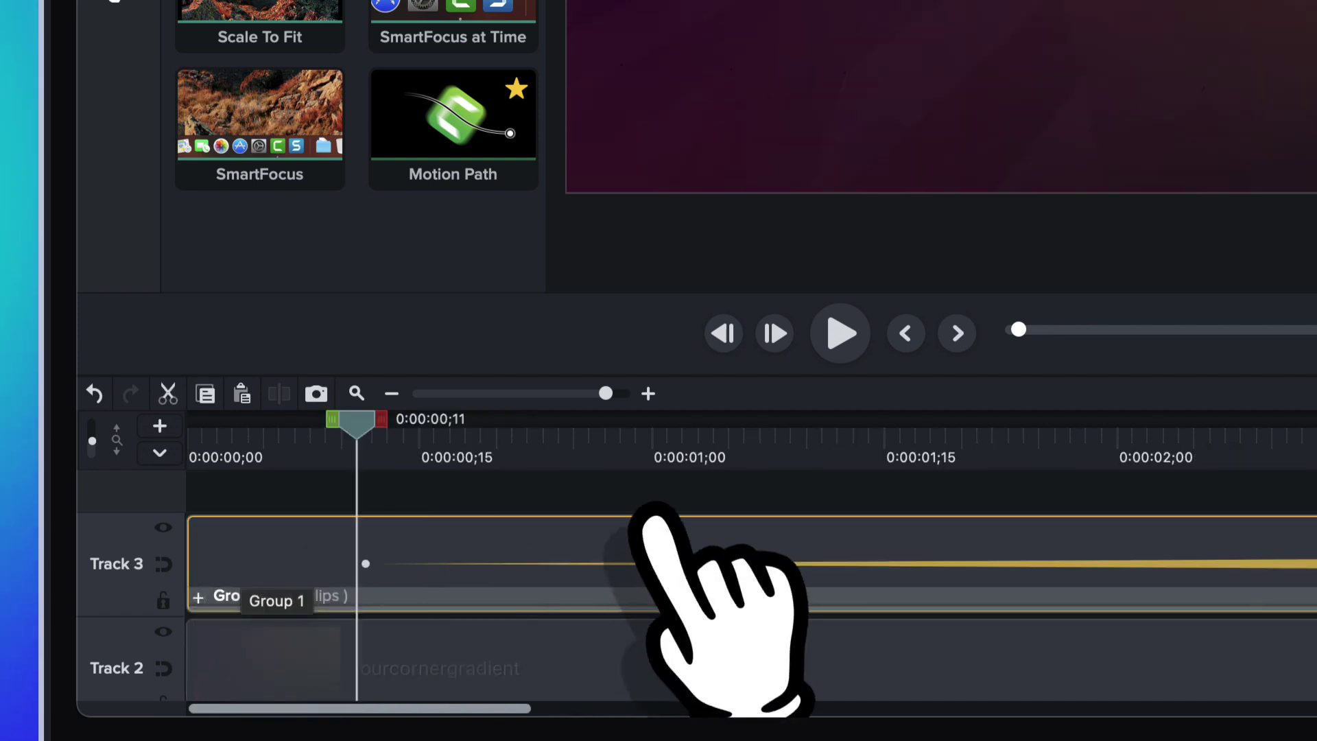
{"action": "left_click_drag", "start_coordinate": [381, 554], "coordinate": [683, 569]}
{"action": "key", "text": "super+z"}
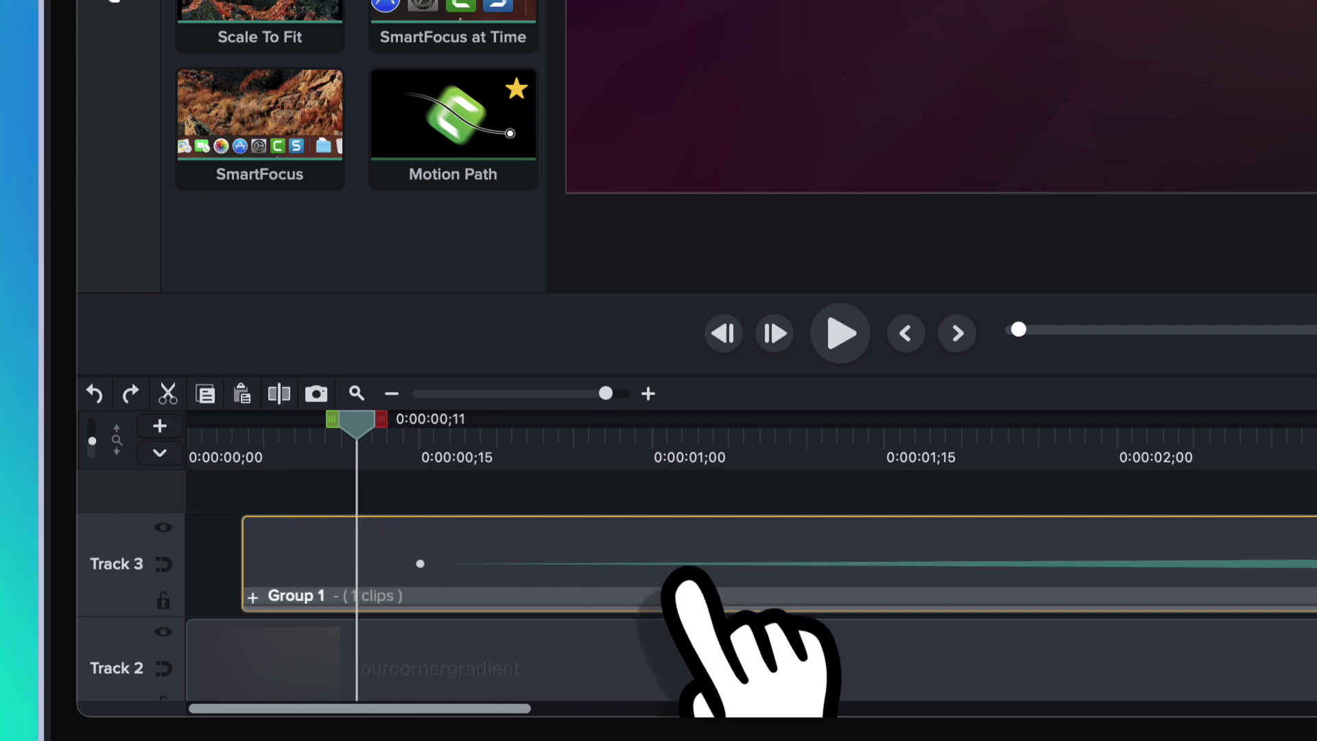
{"action": "left_click_drag", "start_coordinate": [381, 561], "coordinate": [970, 569]}
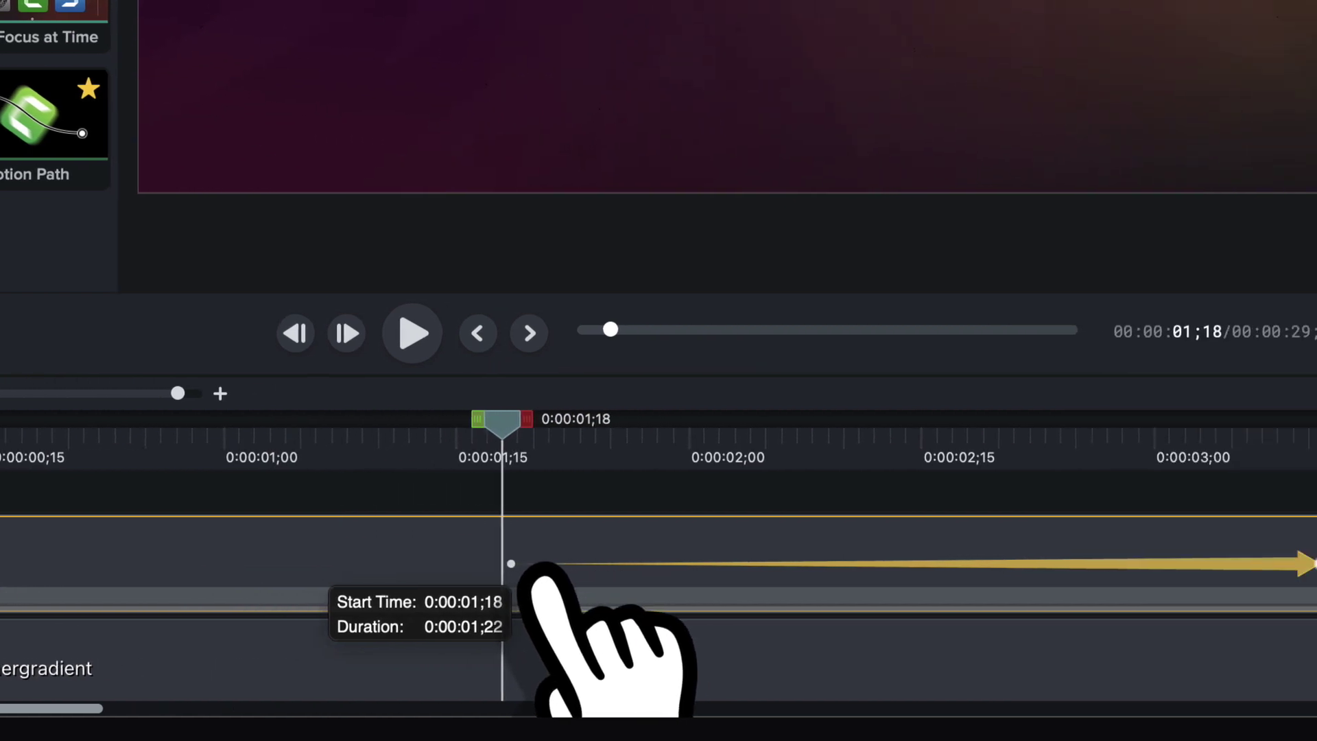
{"action": "left_click_drag", "start_coordinate": [542, 573], "coordinate": [788, 527]}
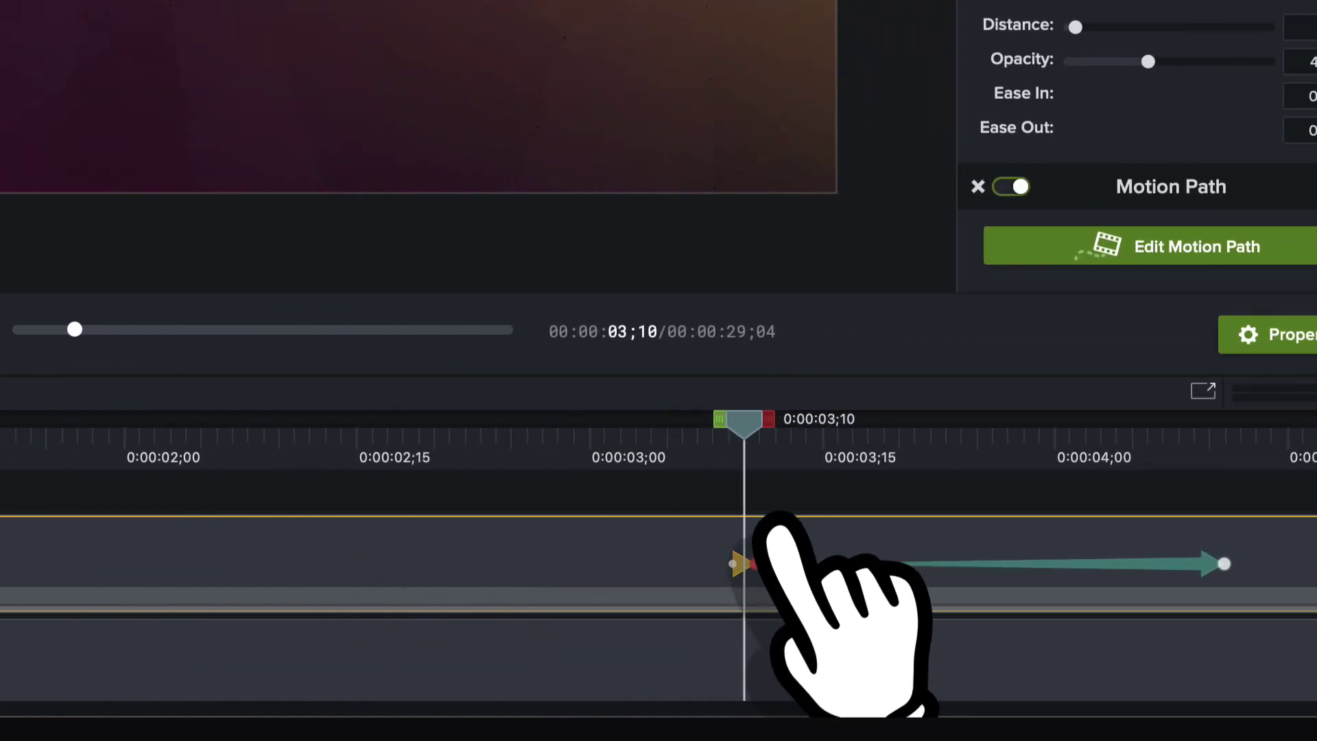
{"action": "scroll", "coordinate": [787, 527], "scroll_direction": "up", "scroll_amount": 2}
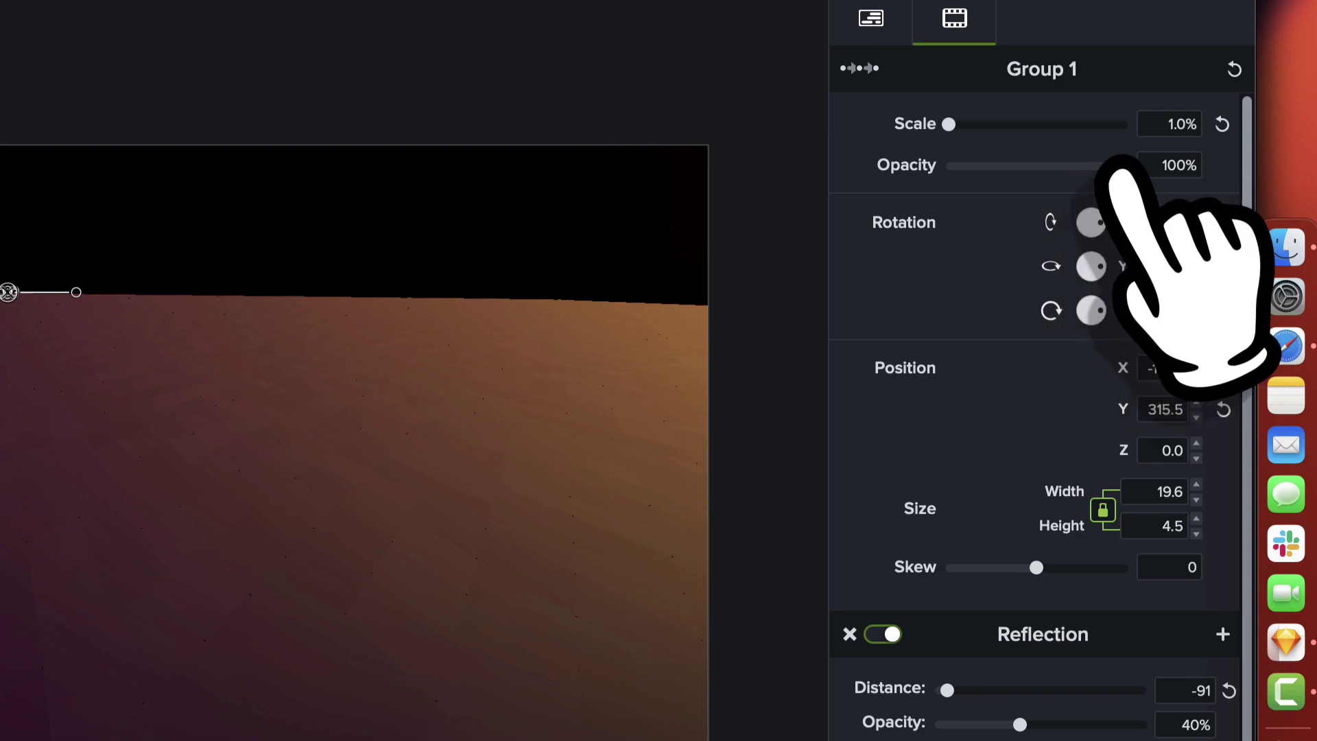
Step: Set the title's starting opacity to 0% and preview the fade-in from the beginning
{"action": "left_click_drag", "start_coordinate": [1125, 166], "coordinate": [949, 166]}
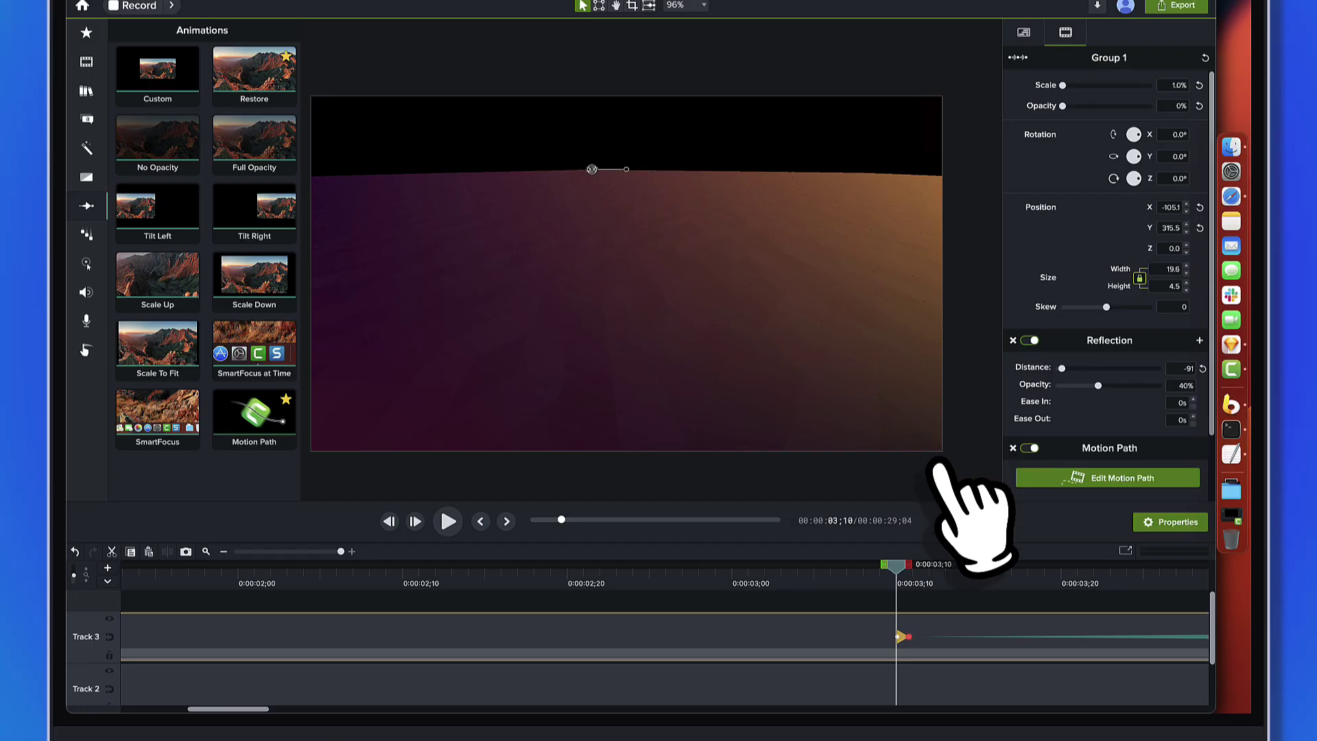
{"action": "key", "text": "Escape"}
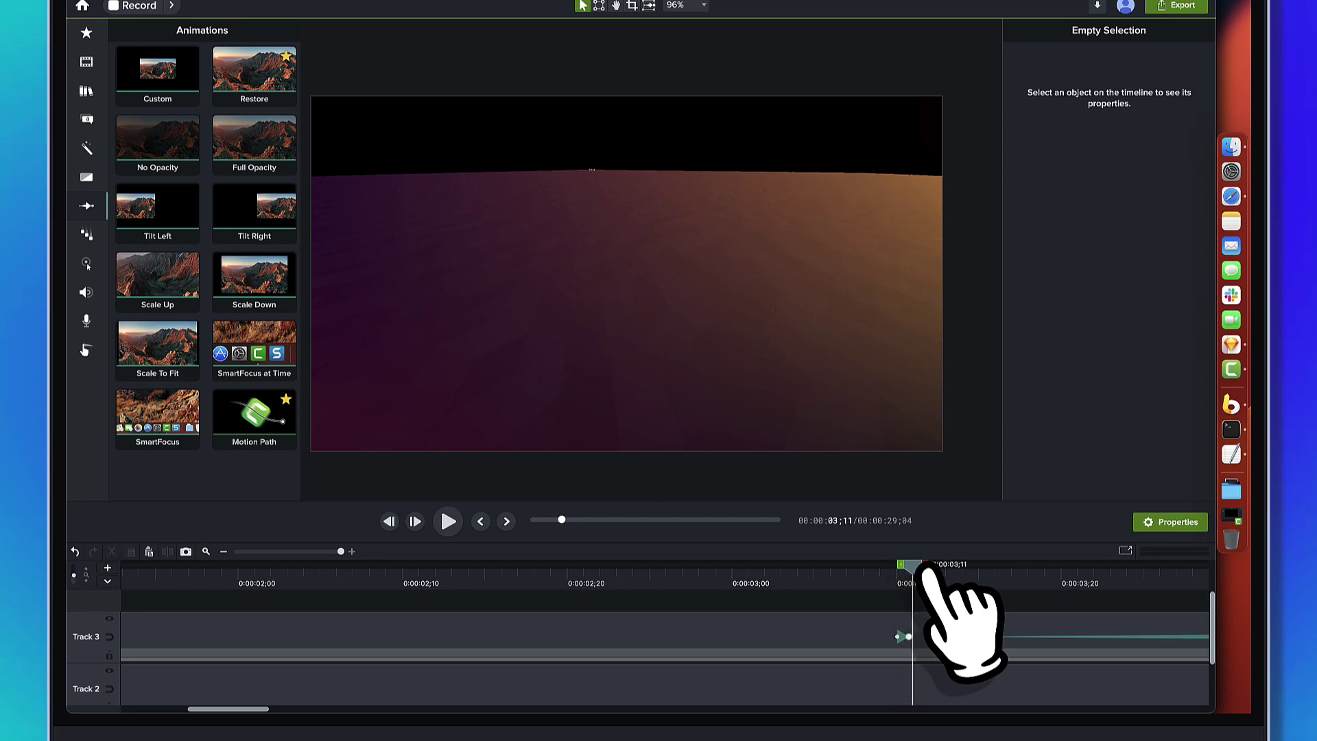
{"action": "left_click_drag", "start_coordinate": [934, 582], "coordinate": [865, 589]}
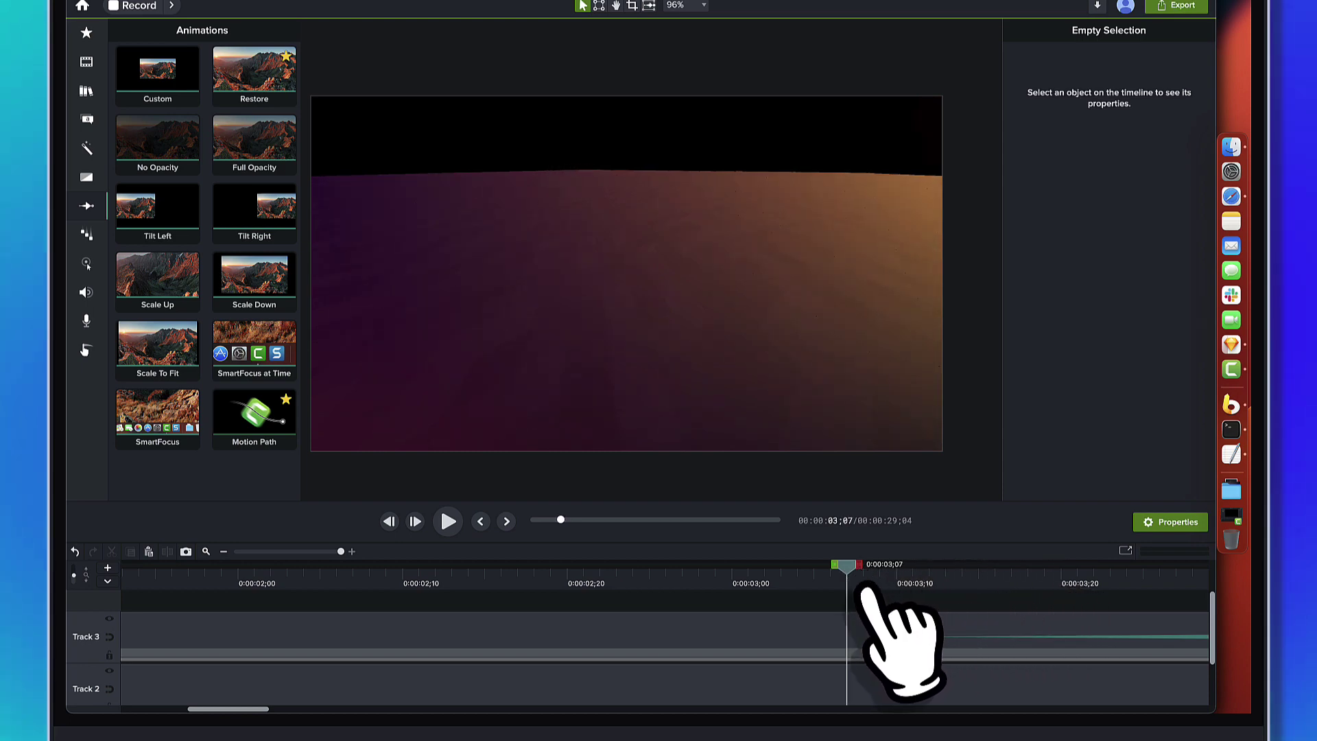
{"action": "key", "text": "super+shift+9"}
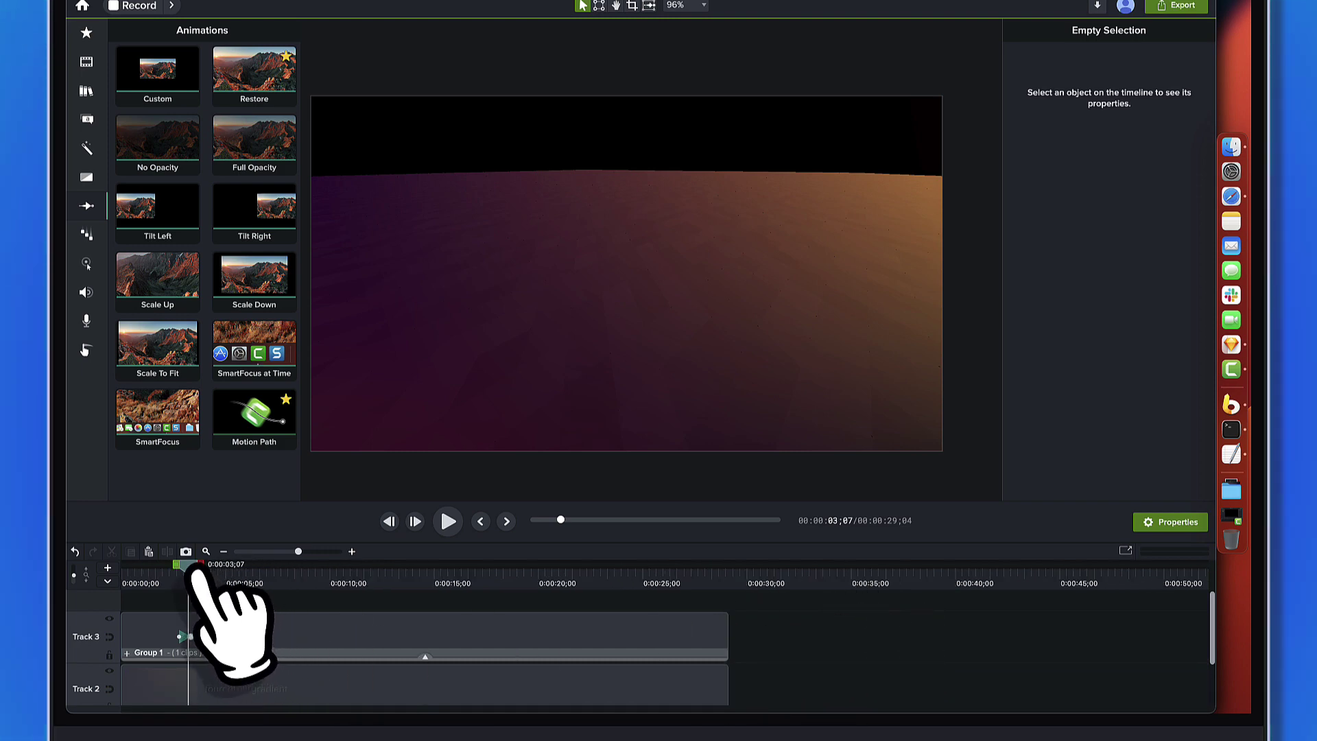
{"action": "left_click", "coordinate": [166, 570]}
{"action": "left_click_drag", "start_coordinate": [166, 571], "coordinate": [158, 570]}
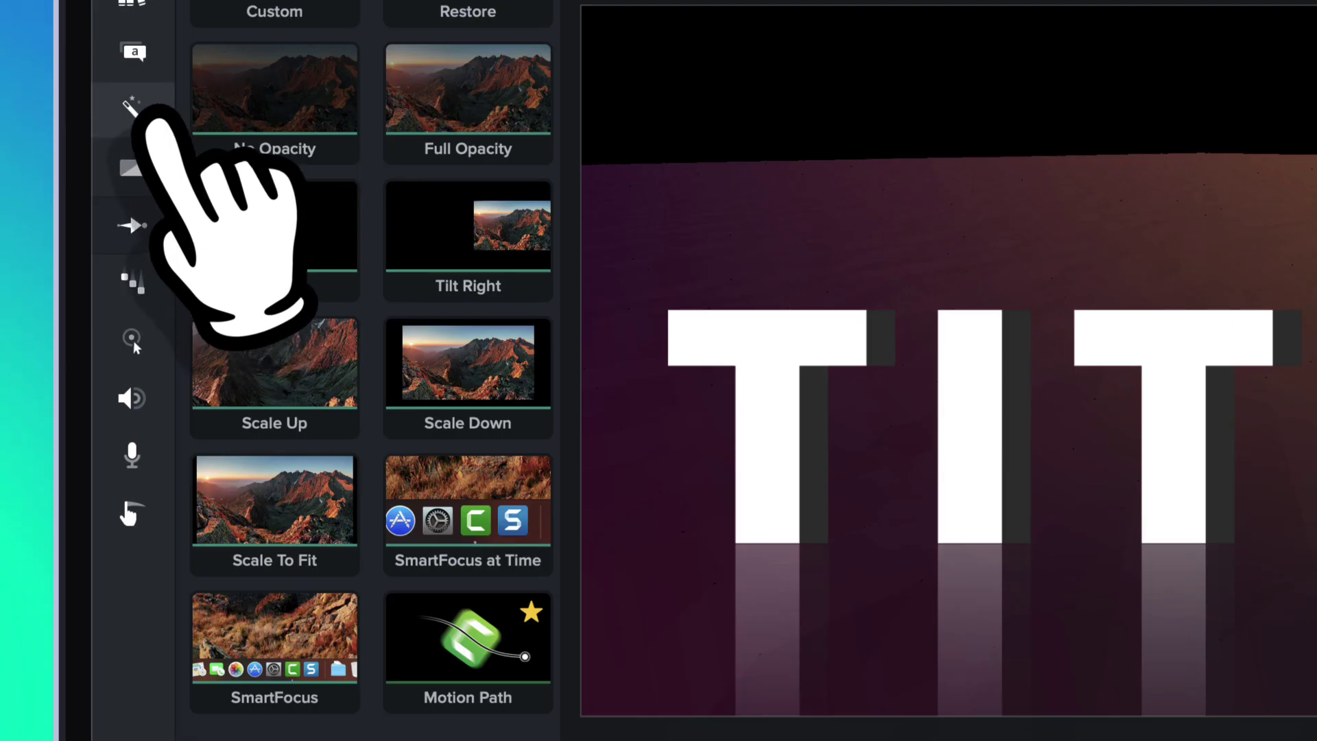
Step: Apply Motion Blur at 100% intensity to the title and scrub to preview its streaking
{"action": "left_click", "coordinate": [86, 148]}
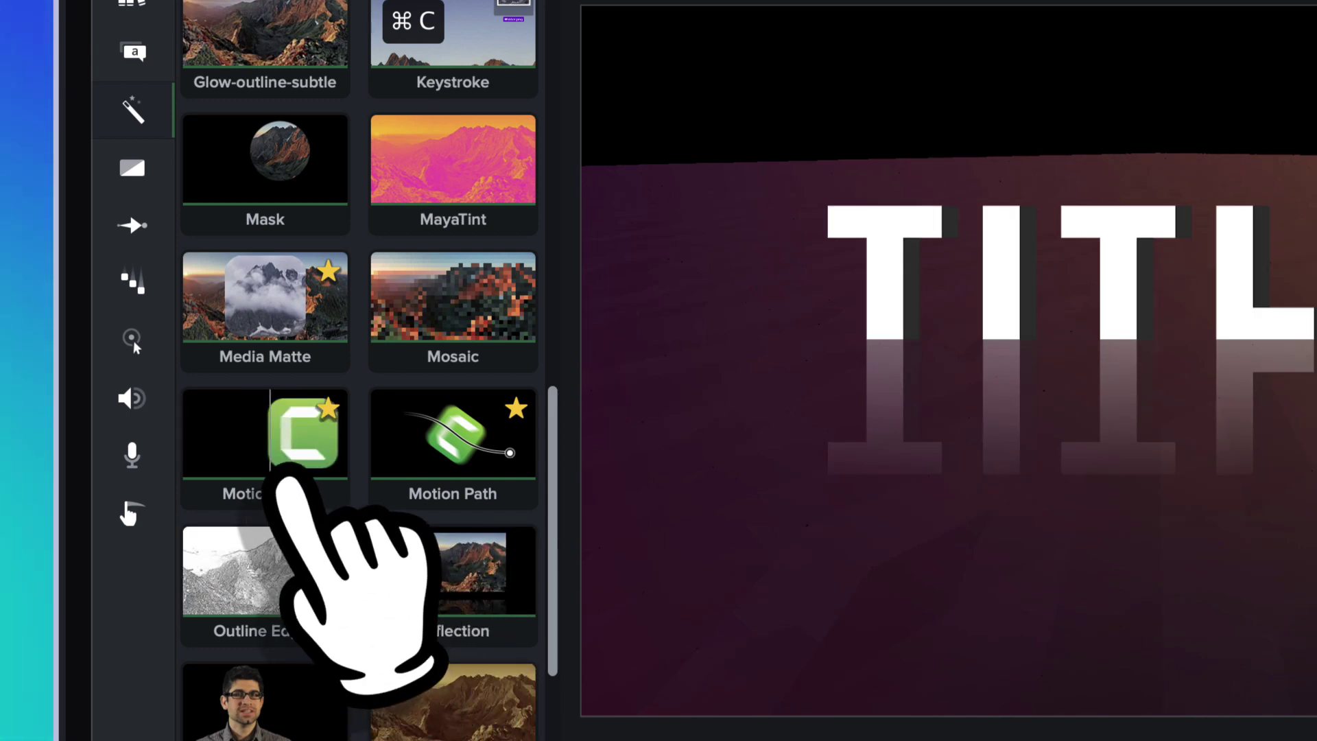
{"action": "left_click_drag", "start_coordinate": [287, 477], "coordinate": [979, 285]}
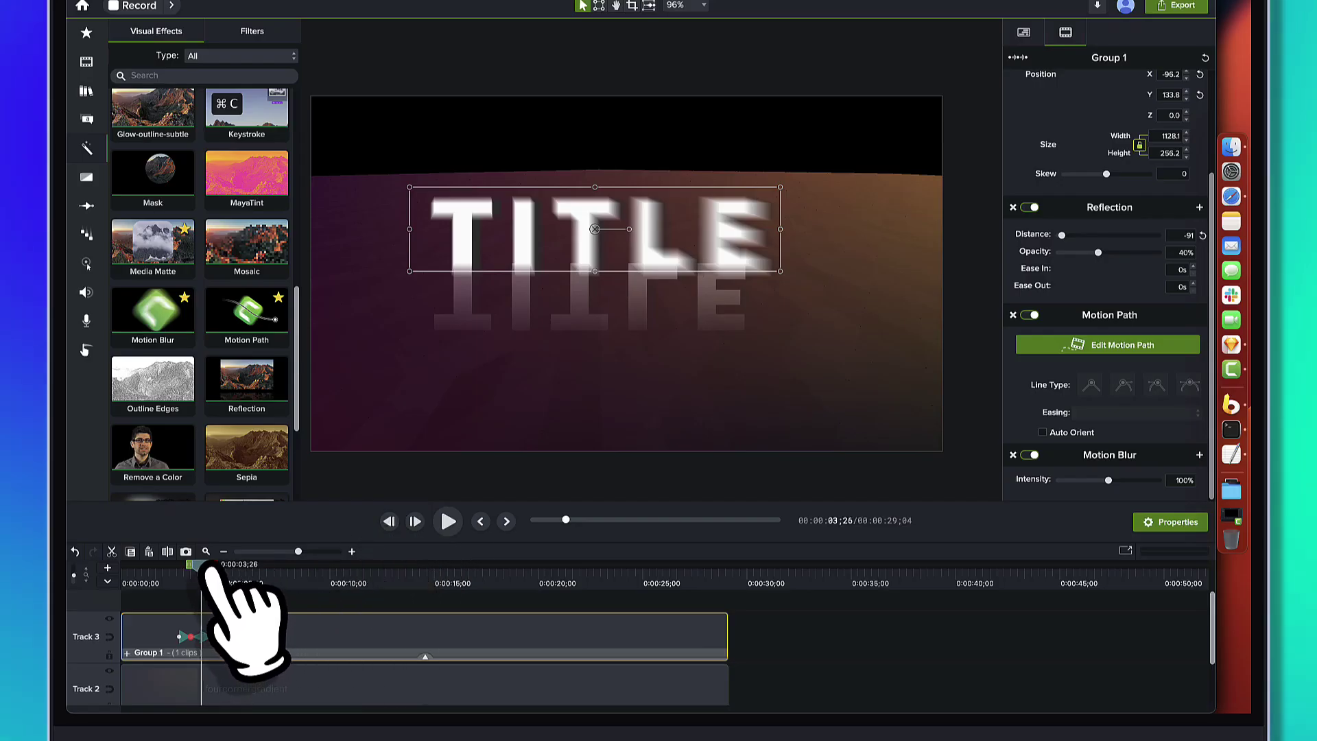
{"action": "mouse_move", "coordinate": [204, 567]}
{"action": "left_mouse_down"}
{"action": "mouse_move", "coordinate": [193, 567]}
{"action": "mouse_move", "coordinate": [211, 569]}
{"action": "left_mouse_up"}
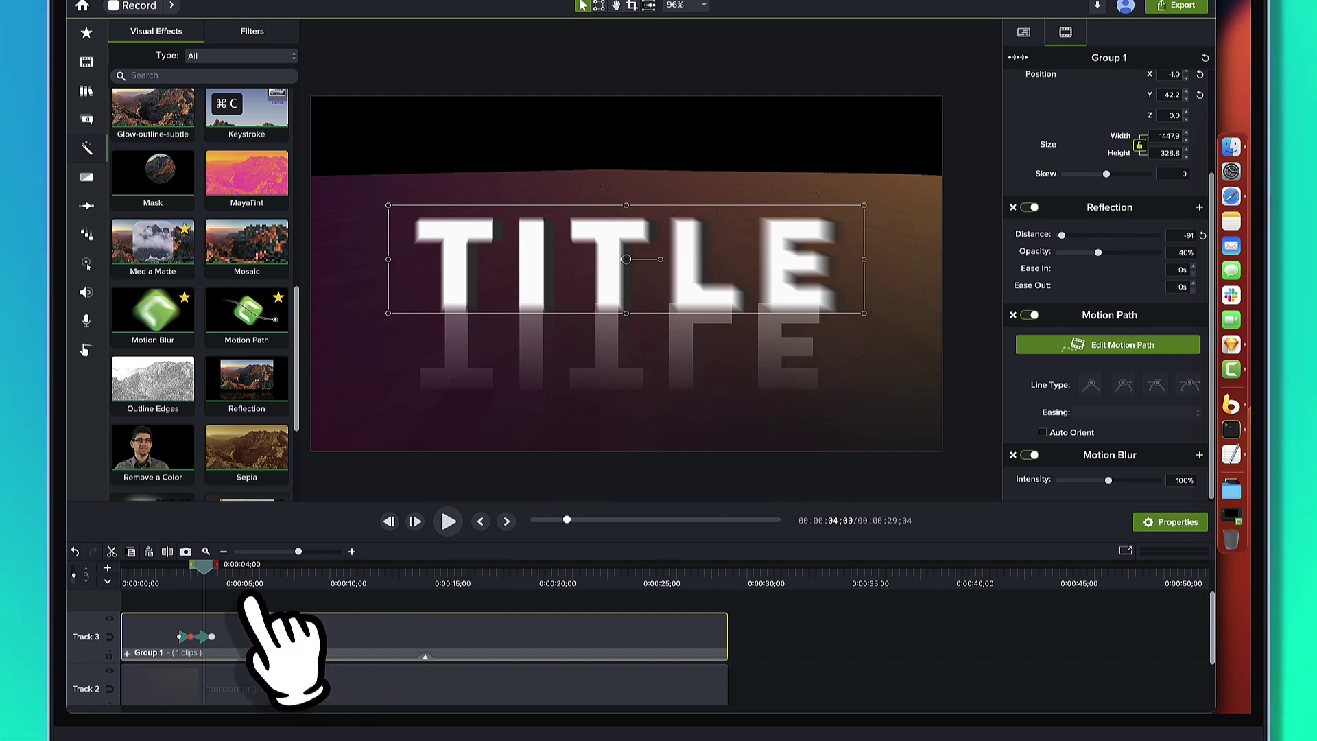
{"action": "left_click_drag", "start_coordinate": [206, 569], "coordinate": [181, 573]}
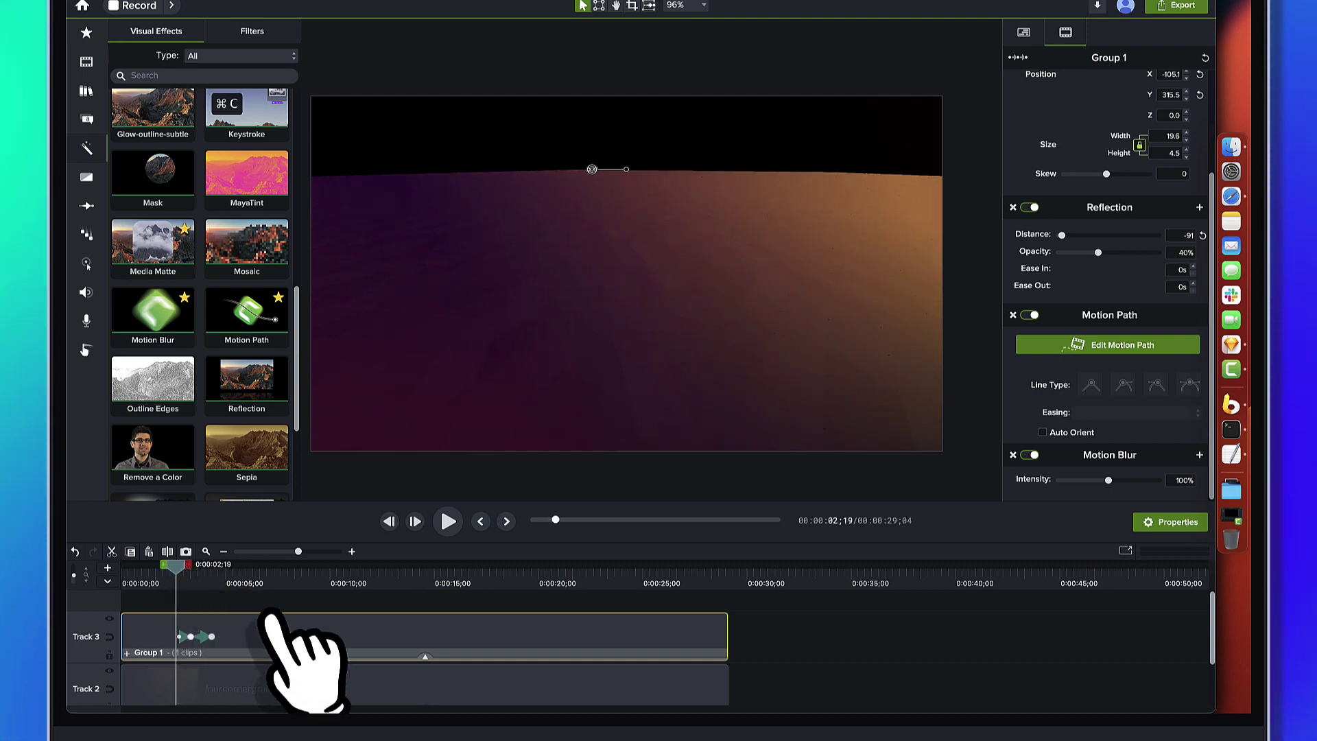
Step: Deselect the Group 1 clip to watch the finished TITLE animation with its reflection
{"action": "left_click", "coordinate": [278, 604]}
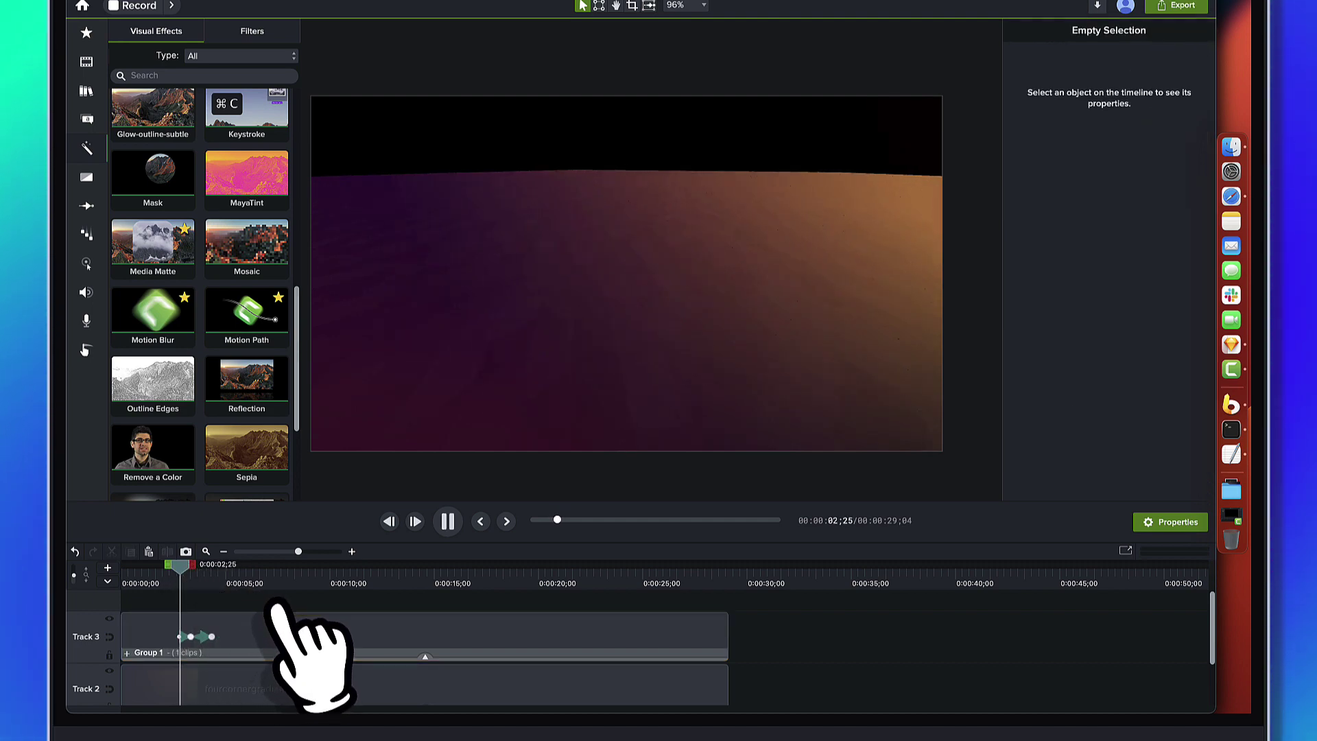